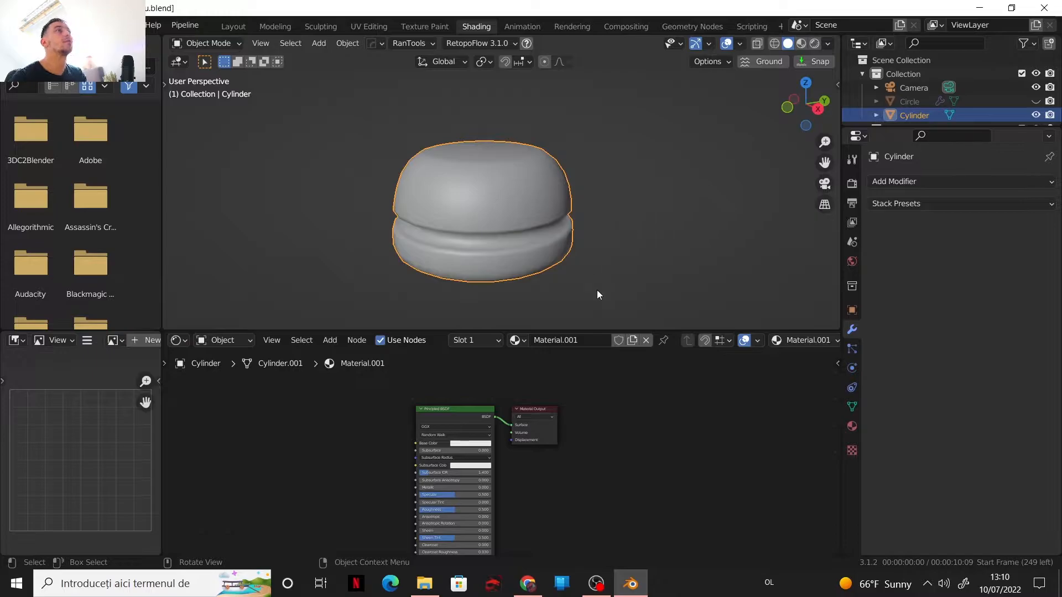
Step: Display the viewport in rendered shading and space the Principled BSDF and Material Output nodes farther apart
click(816, 44)
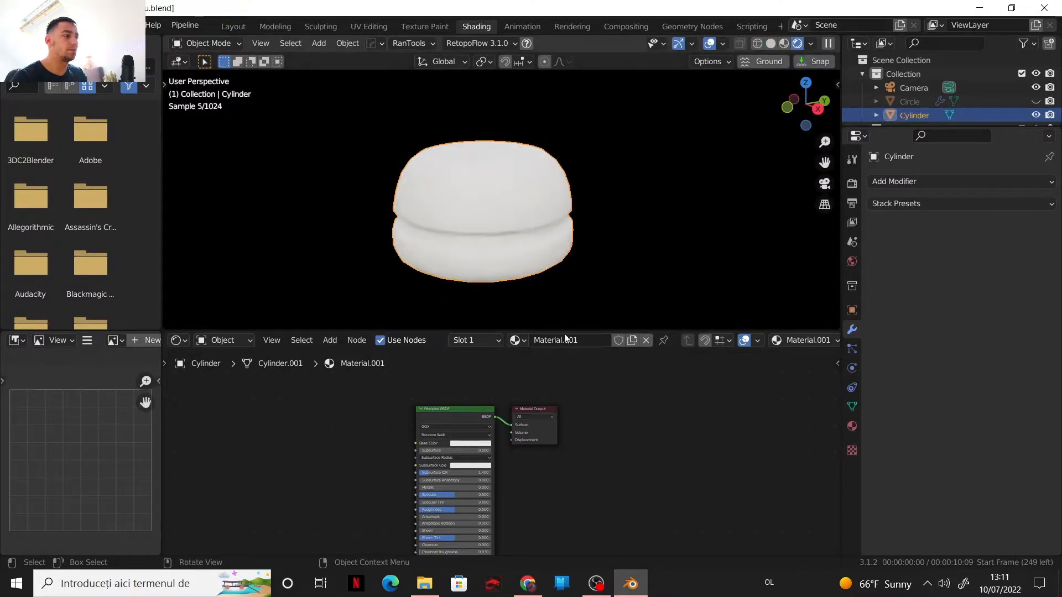
scroll(532, 470, up, 2)
middle_drag(533, 469, 452, 488)
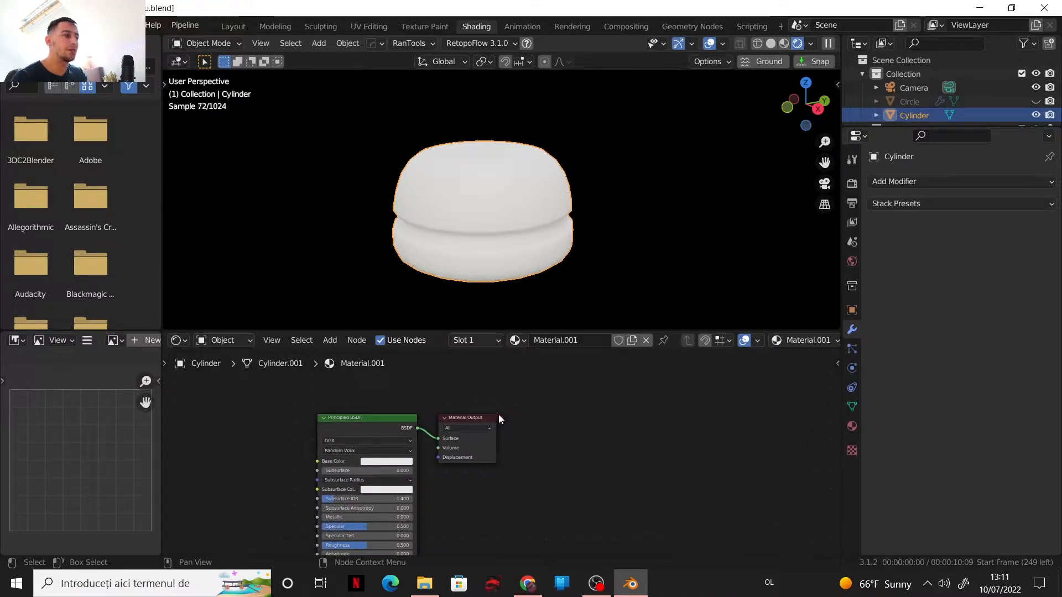
drag(490, 417, 605, 411)
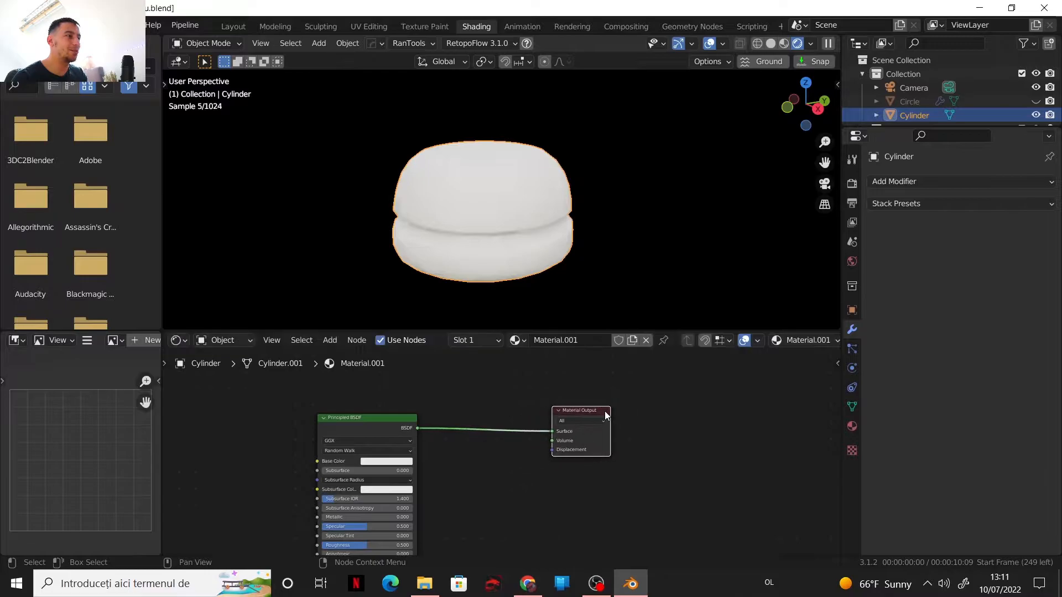
shift+middle_drag(476, 420, 512, 410)
scroll(567, 409, up, 1)
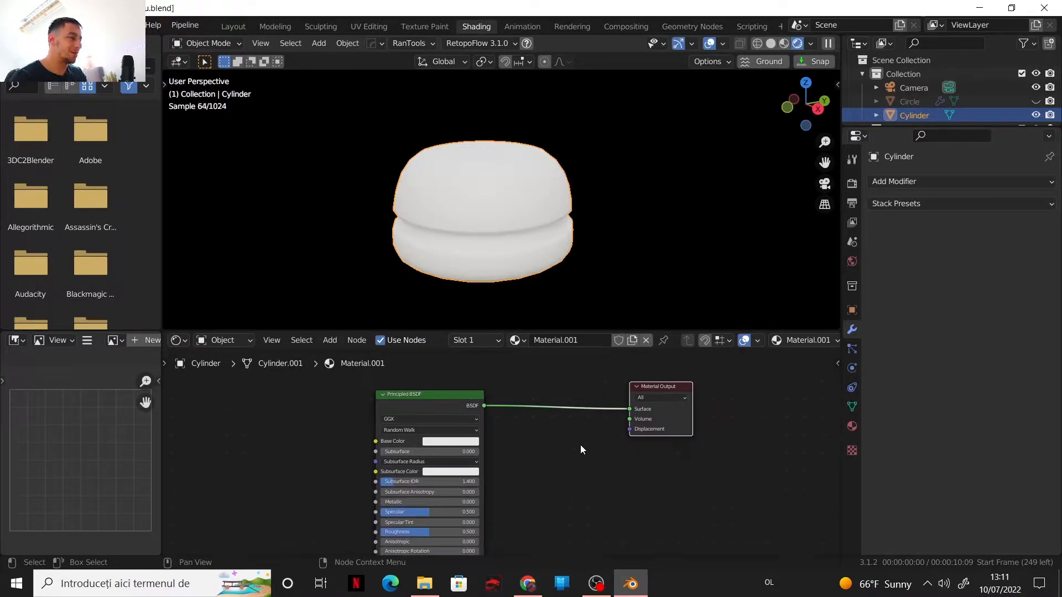
drag(438, 409, 389, 392)
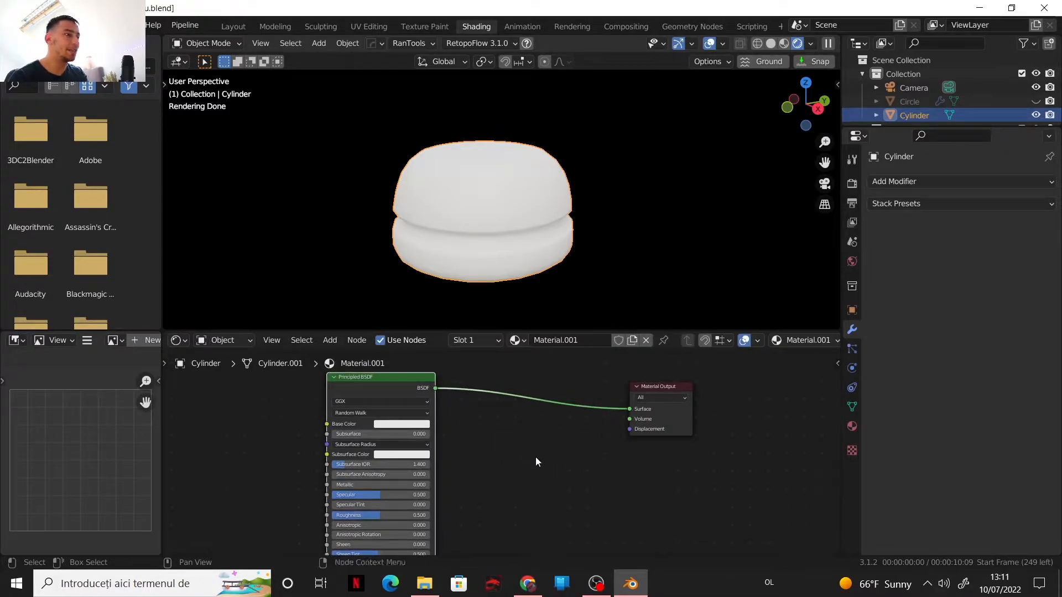
Step: Set the Principled BSDF's Transmission to 1.000 and its Roughness to 0.000 for a clear glass look
middle_drag(488, 449, 591, 333)
scroll(556, 412, up, 1)
scroll(490, 476, up, 1)
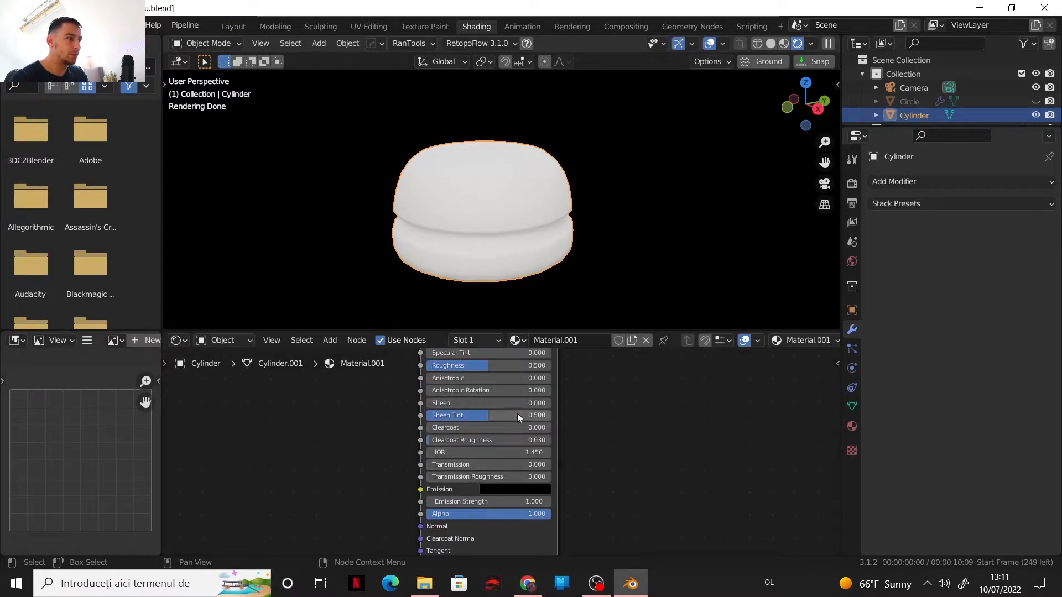
drag(477, 466, 550, 465)
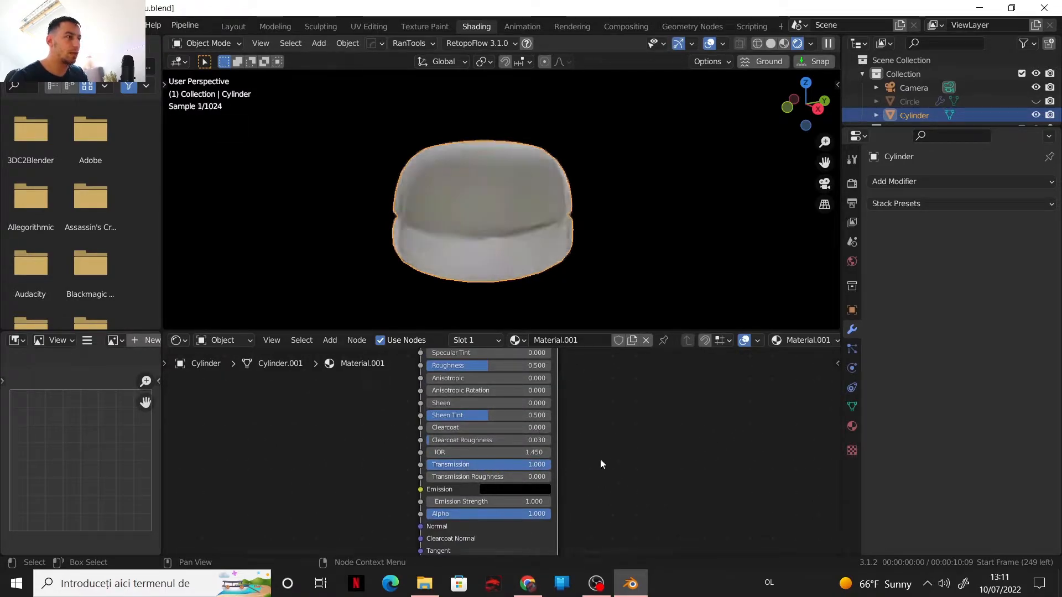
middle_drag(596, 441, 621, 525)
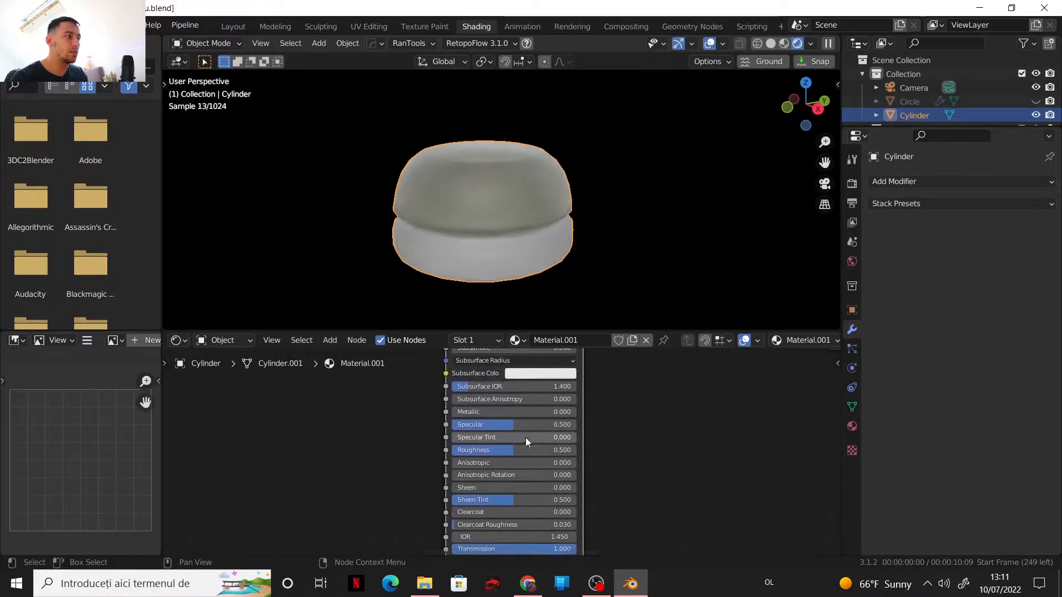
drag(523, 447, 461, 447)
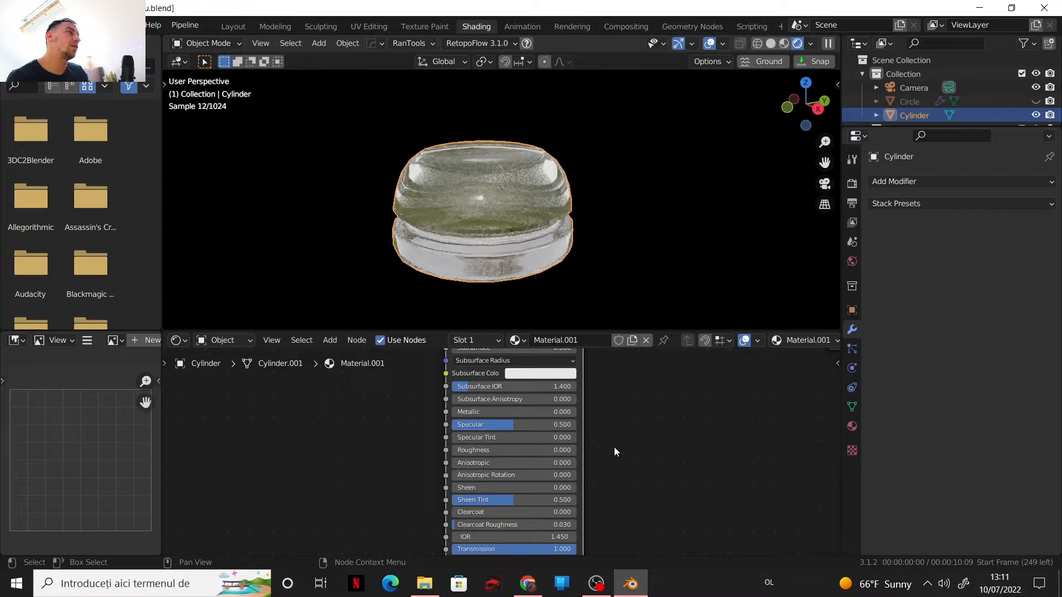
Step: Hide the viewport overlays and insert a Mix Shader on the link between the Principled BSDF and the Material Output
scroll(623, 434, down, 3)
middle_drag(643, 434, 586, 460)
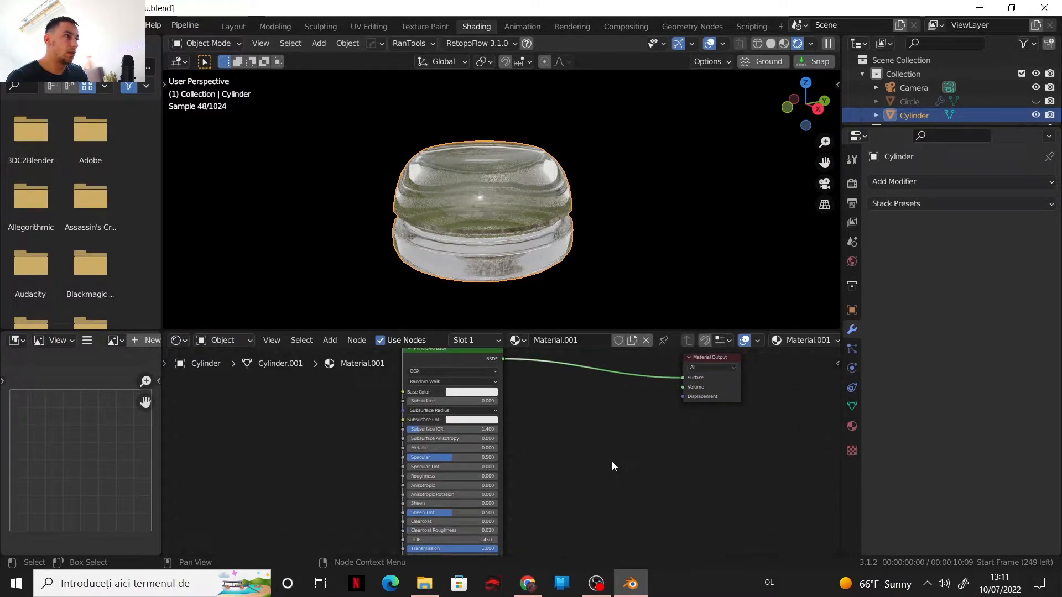
click(709, 43)
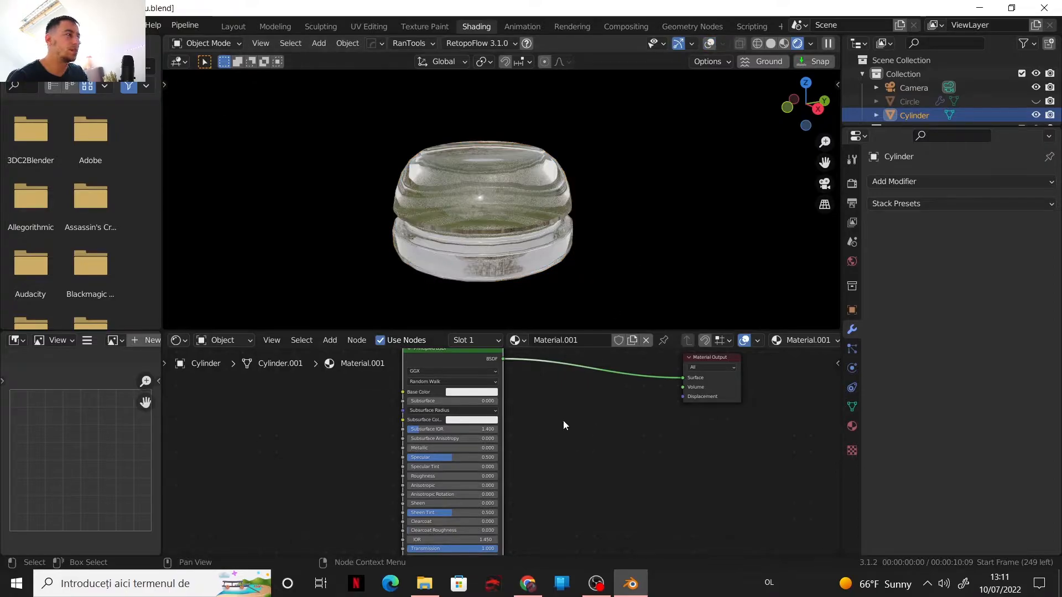
scroll(587, 428, up, 1)
key(shift+a)
mouse_move(604, 443)
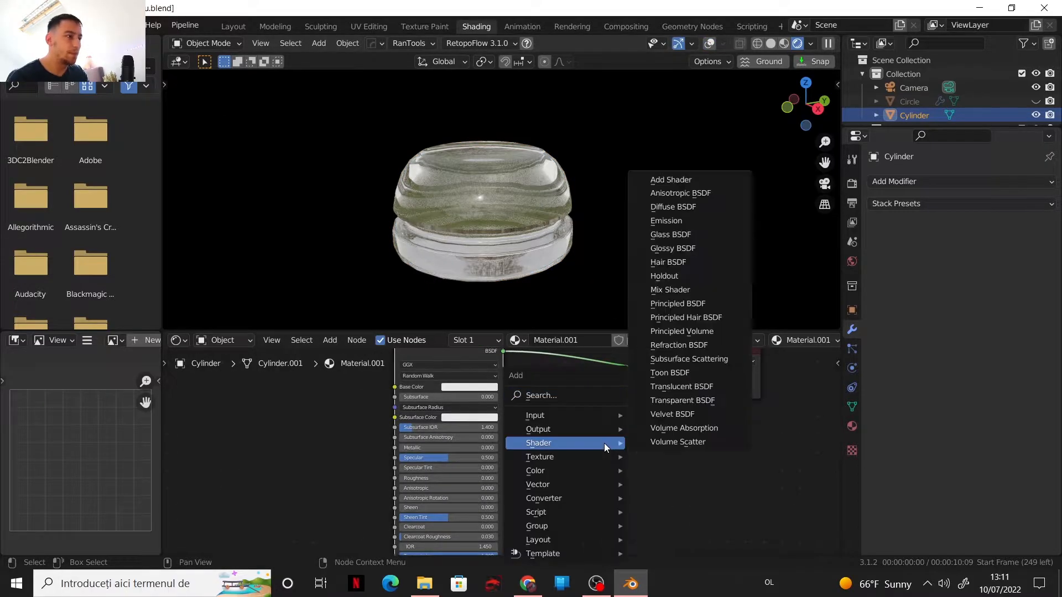
click(679, 290)
click(603, 364)
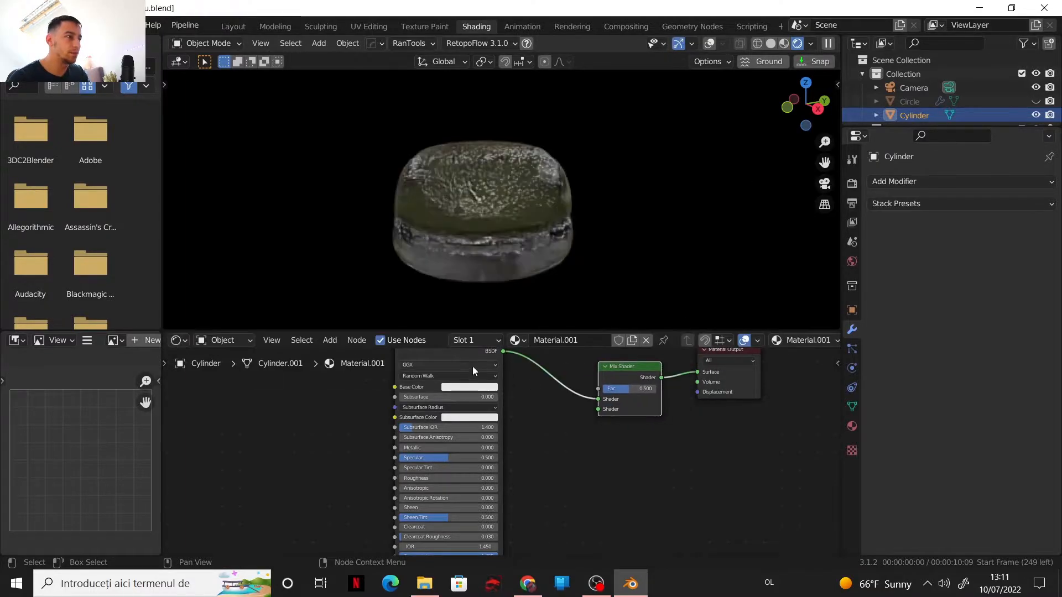
Step: Duplicate the Principled BSDF below the original and connect its BSDF output to the Mix Shader's second Shader input
key(shift+d)
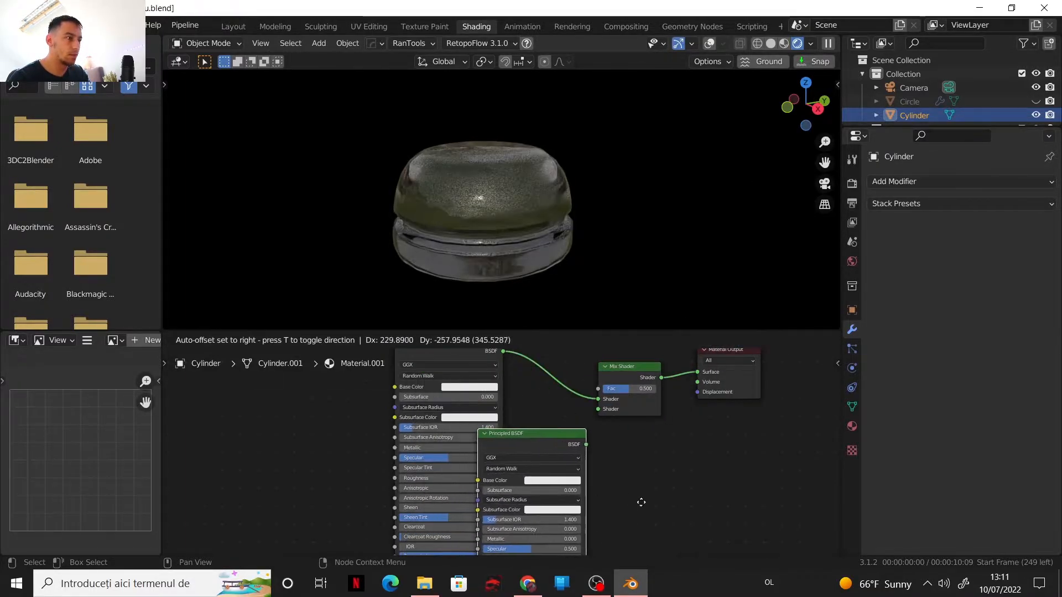
click(642, 487)
middle_drag(648, 483, 592, 410)
scroll(614, 422, down, 2)
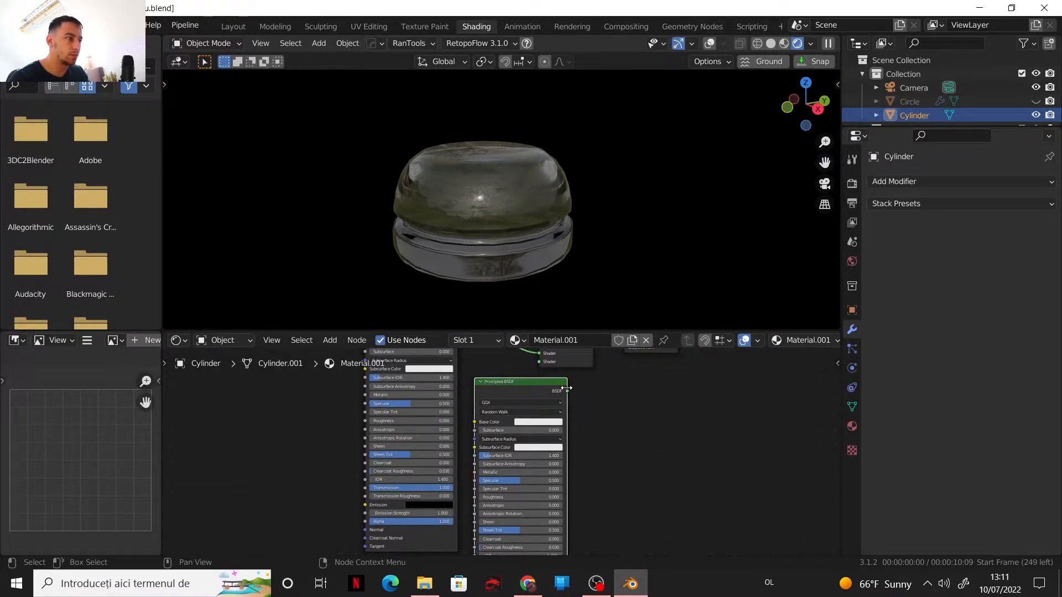
drag(567, 392, 538, 457)
Step: Give the duplicated Principled BSDF a Roughness of 1.000 and a red Base Color with hue 0.992 and saturation 1.000
middle_drag(604, 481, 609, 364)
scroll(581, 457, up, 3)
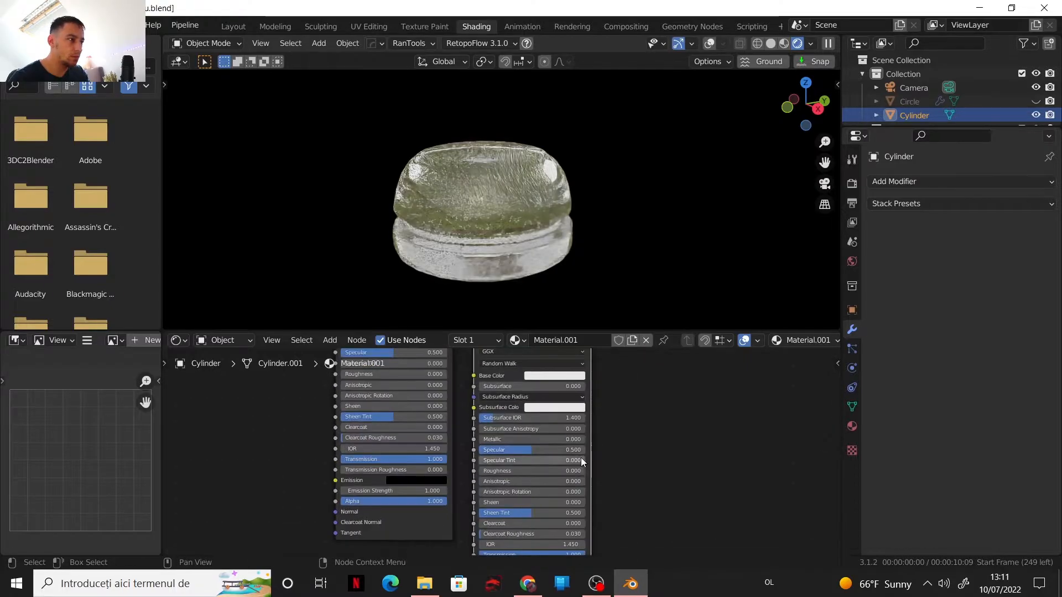
drag(525, 470, 586, 471)
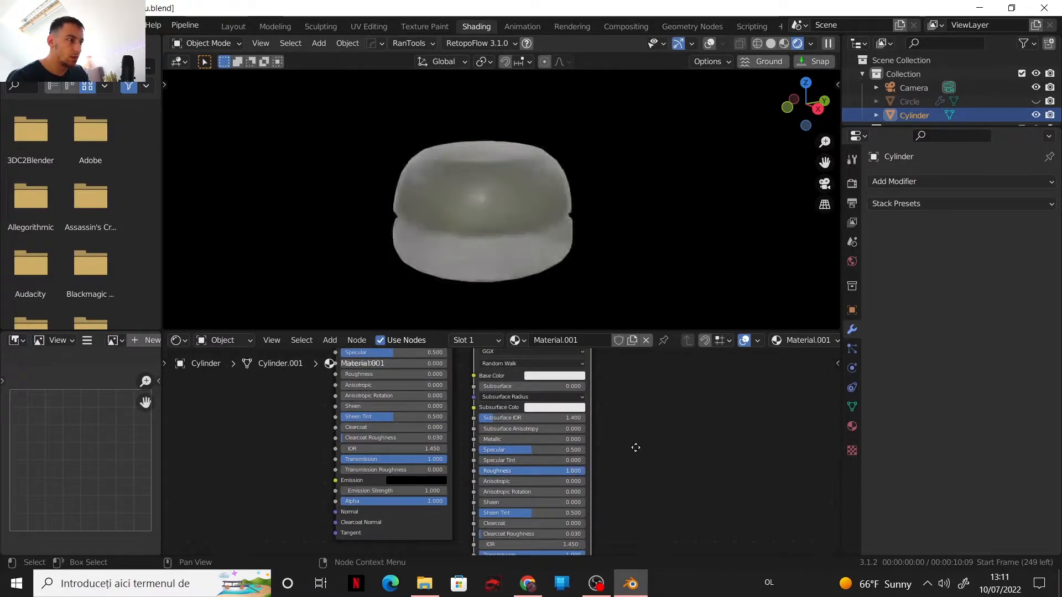
middle_drag(635, 447, 600, 450)
click(563, 417)
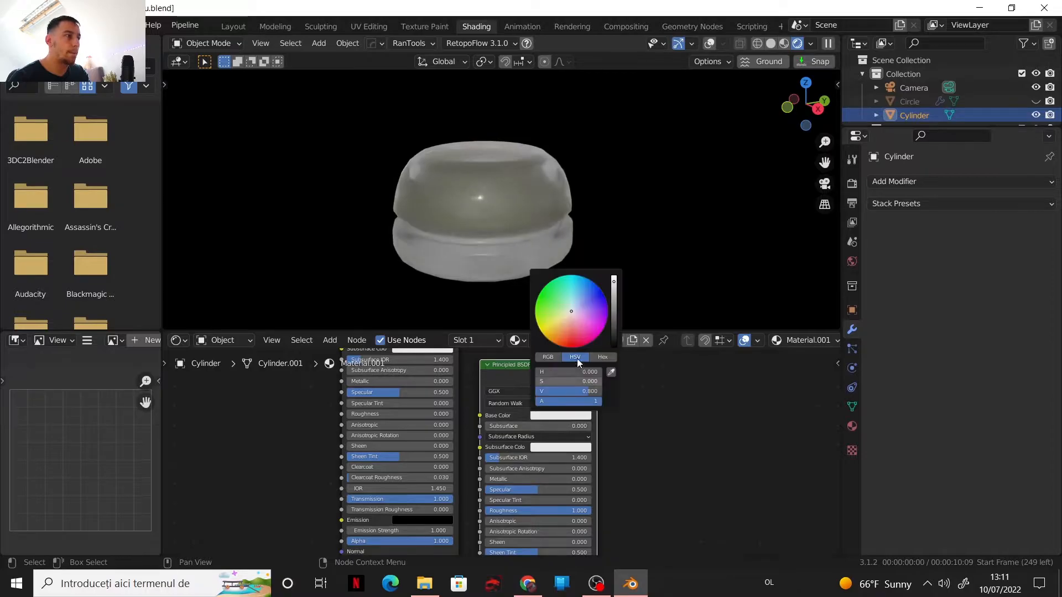
click(579, 333)
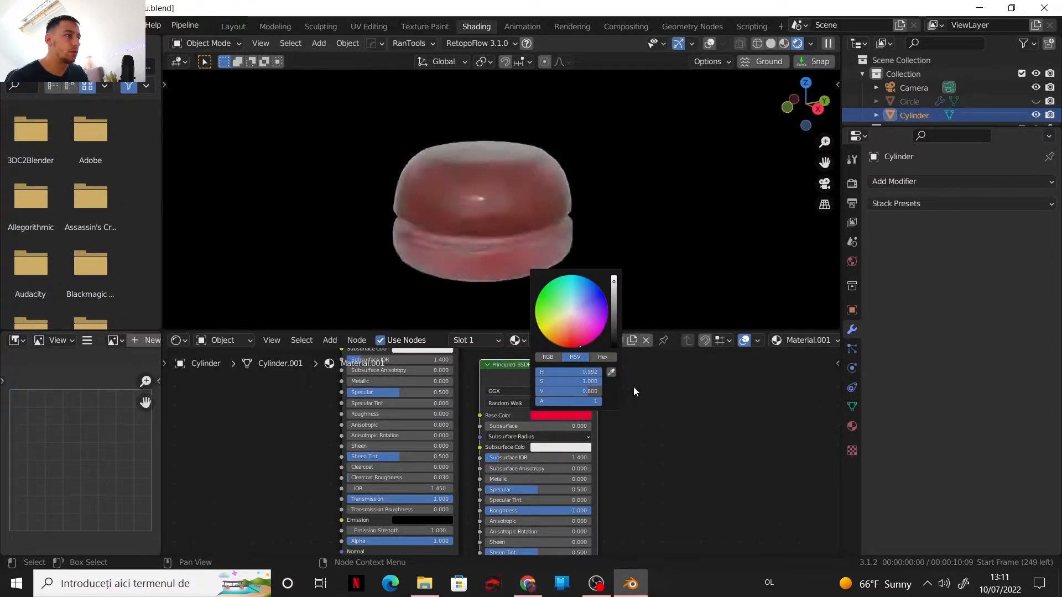
Step: Move the Mix Shader and Material Output nodes farther away from the two Principled BSDF nodes
scroll(670, 427, down, 1)
middle_drag(670, 427, 670, 509)
drag(626, 399, 731, 396)
scroll(622, 388, down, 1)
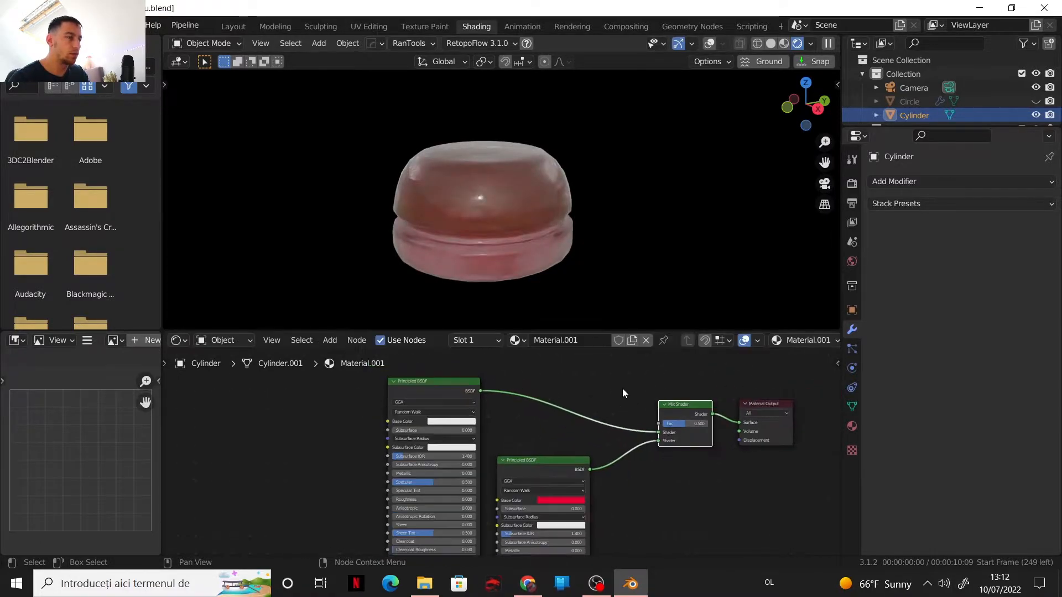
Step: Add a Light Path node above the first Principled BSDF and place a Math node beside it
scroll(553, 449, up, 2)
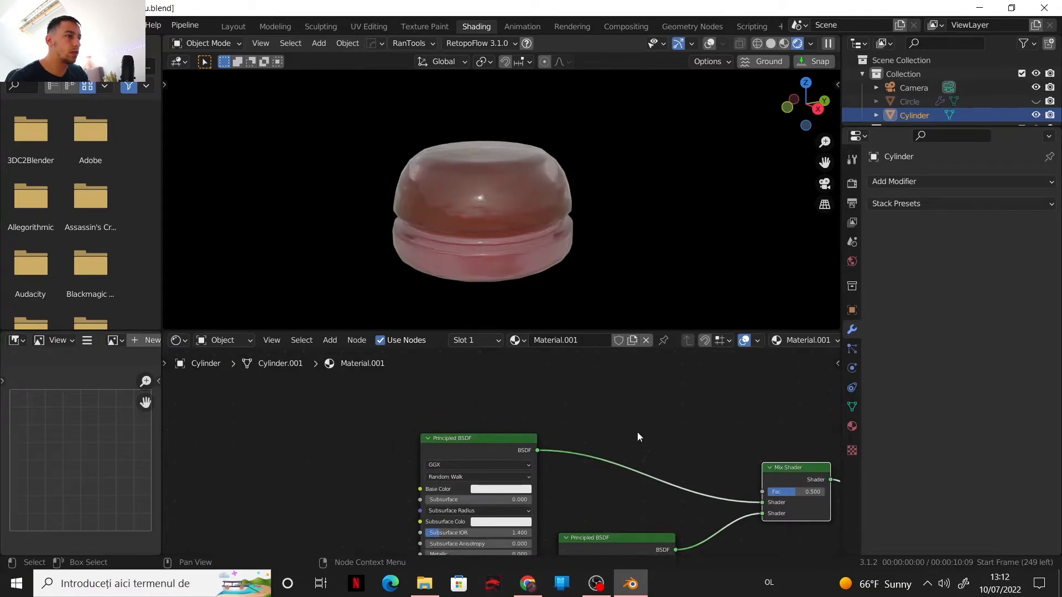
key(shift+a)
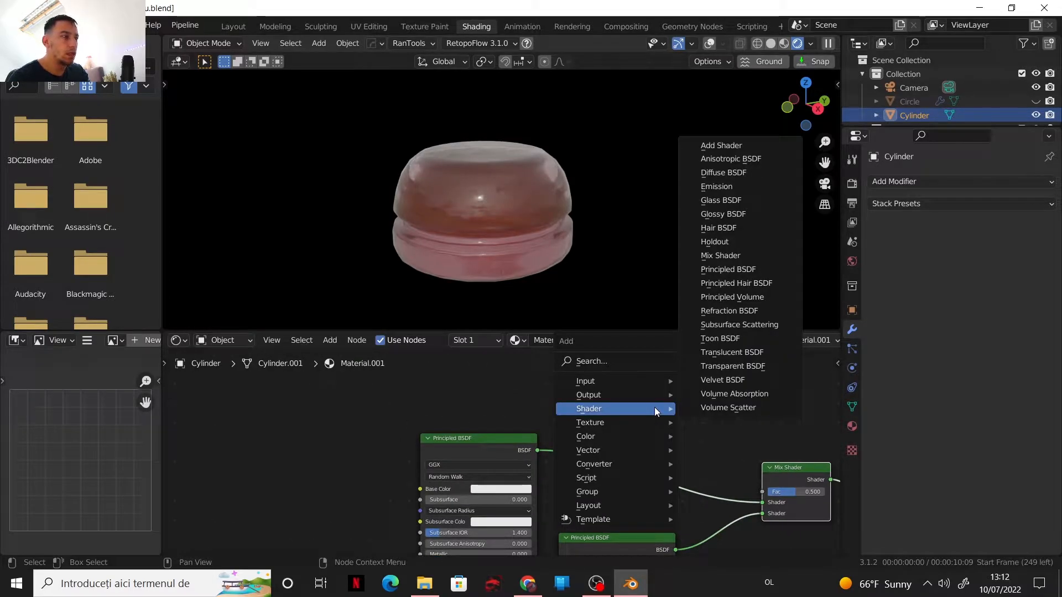
mouse_move(635, 386)
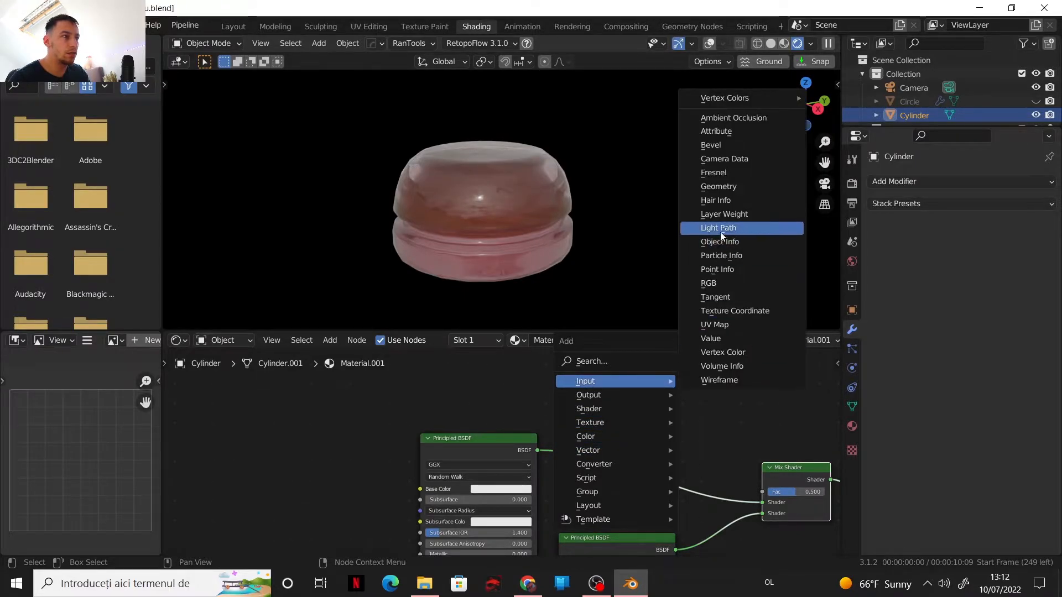
click(720, 232)
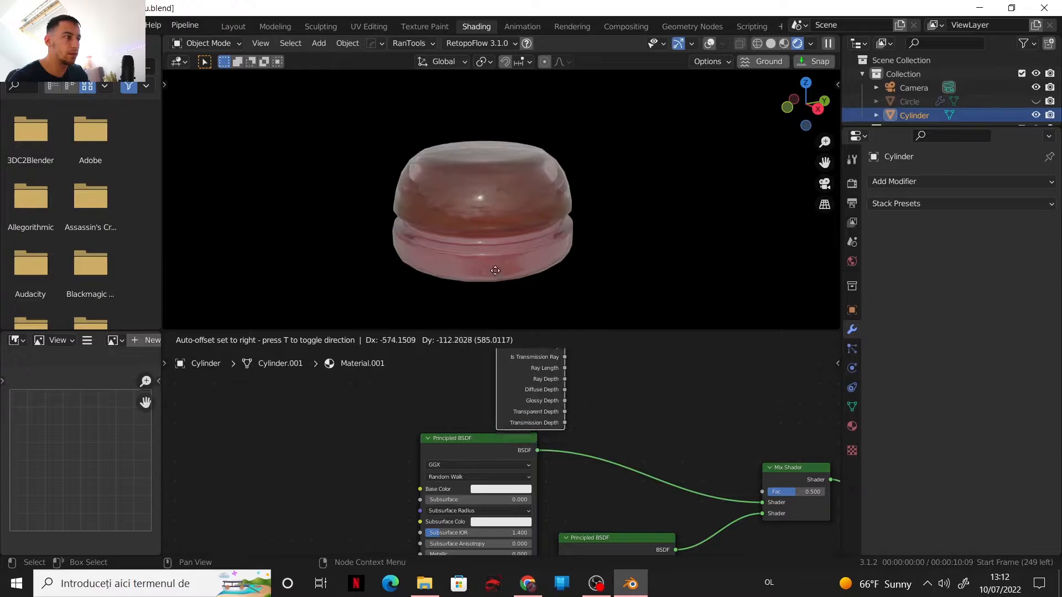
click(516, 290)
key(shift+a)
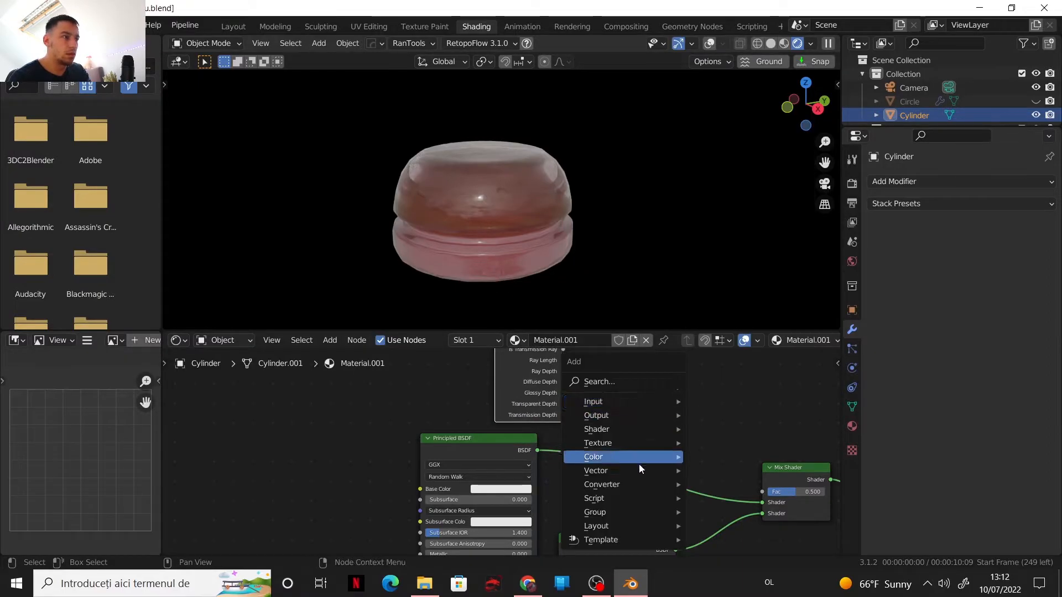
mouse_move(646, 473)
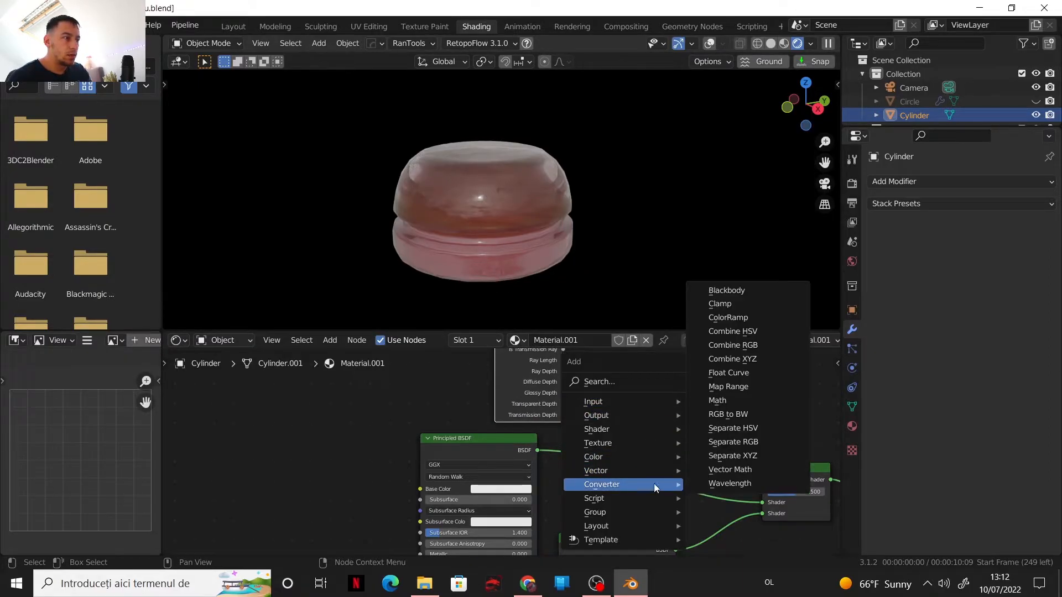
click(717, 400)
click(669, 370)
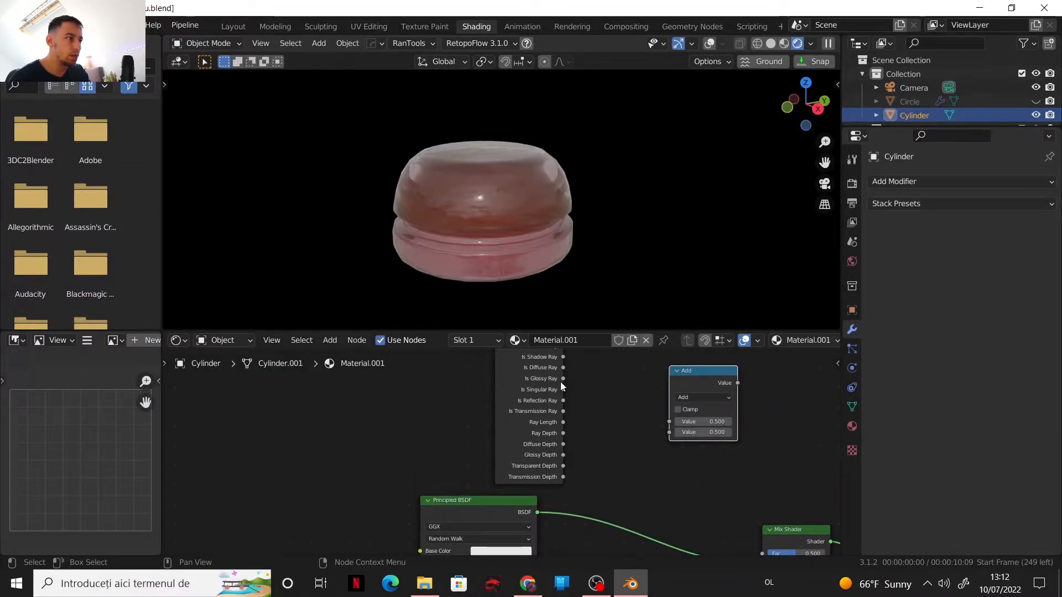
Step: Connect the Light Path's Ray Length to the Math node's second Value input, and collapse and reposition the Light Path node
drag(563, 422, 667, 432)
scroll(641, 430, down, 2)
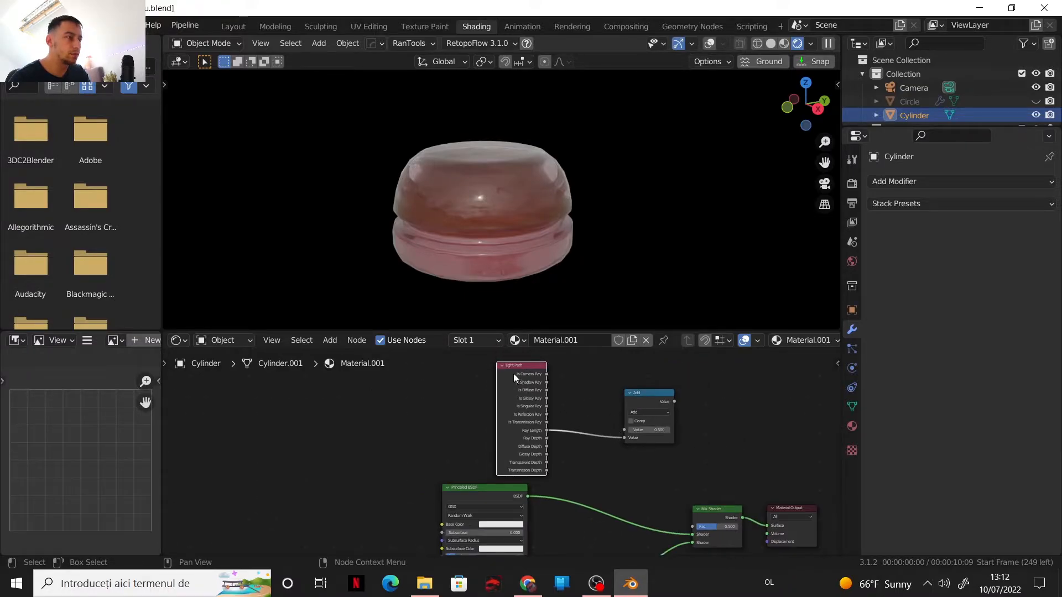
click(502, 366)
drag(523, 367, 474, 437)
Step: Add a Geometry node above the Light Path and connect its Backfacing output to the Math node's first Value input
key(shift+a)
mouse_move(590, 297)
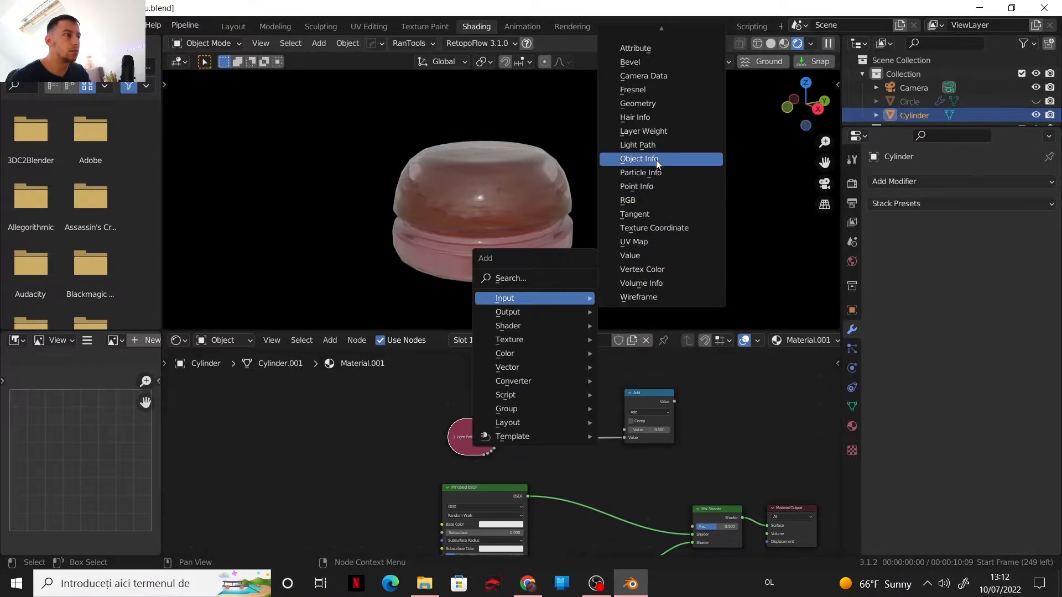
click(643, 104)
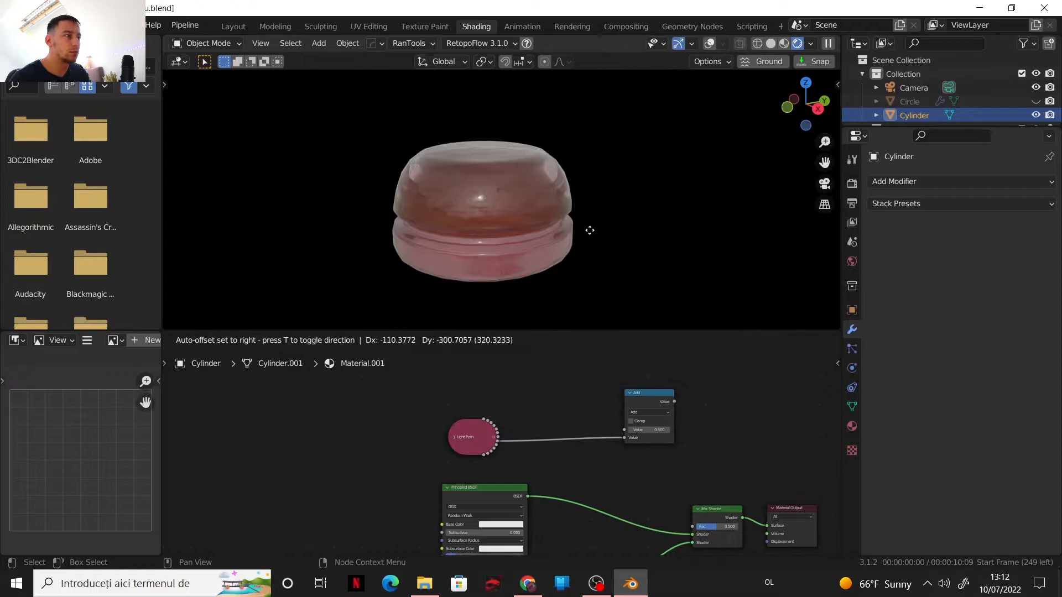
click(551, 387)
scroll(559, 394, up, 2)
middle_drag(568, 400, 510, 468)
drag(509, 455, 610, 501)
Step: Change the Math node's operation to Multiply and connect its Value output to the Mix Shader's Fac input
click(631, 476)
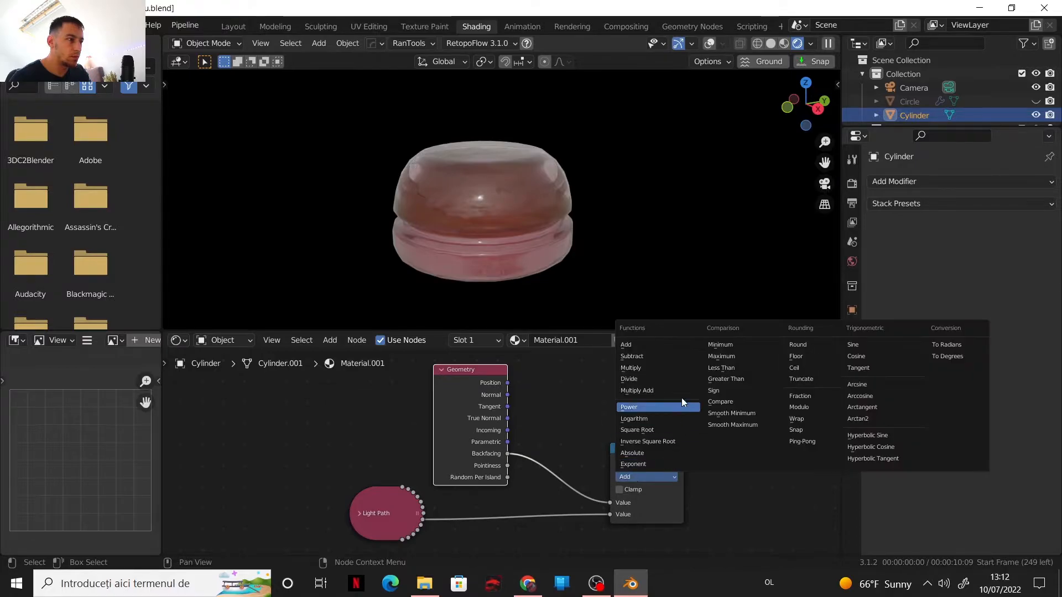
click(656, 367)
middle_drag(690, 446, 588, 407)
drag(549, 357, 571, 516)
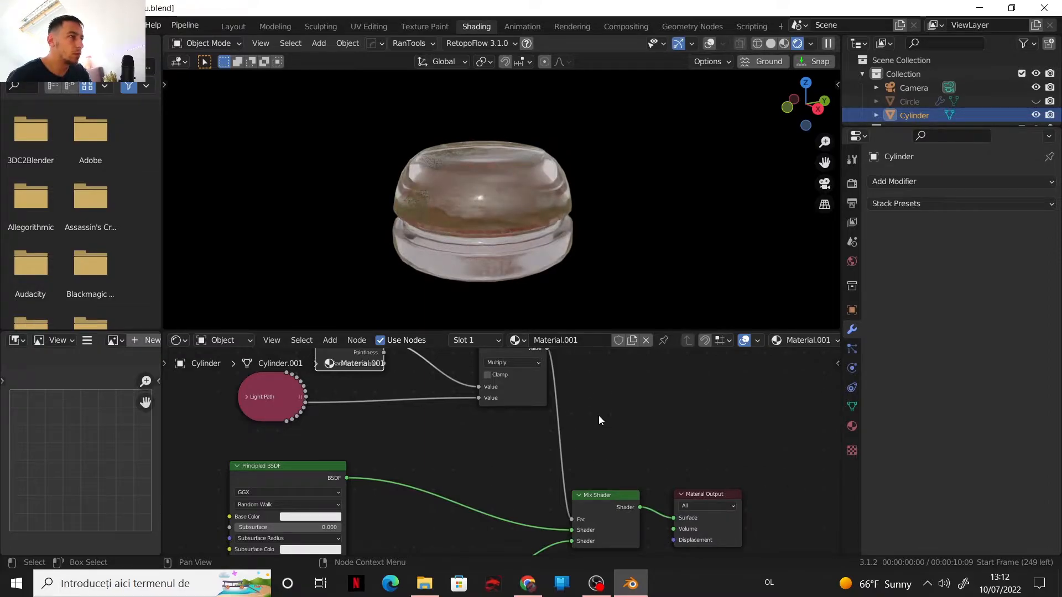
Step: Tidy the node layout by repositioning the Multiply node and the Geometry node
middle_drag(601, 418, 642, 424)
scroll(642, 424, down, 1)
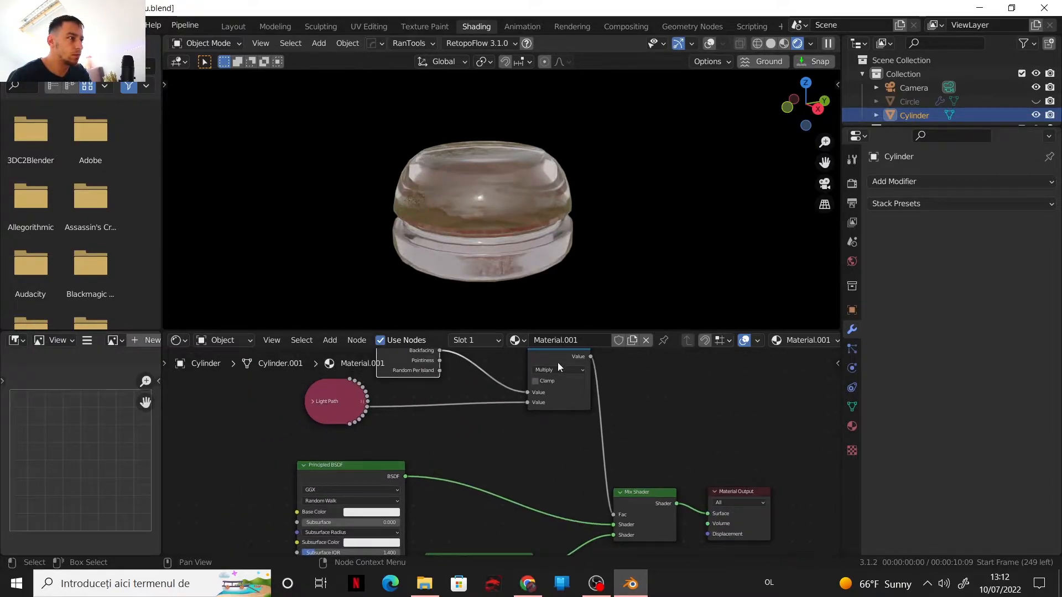
drag(555, 356, 508, 378)
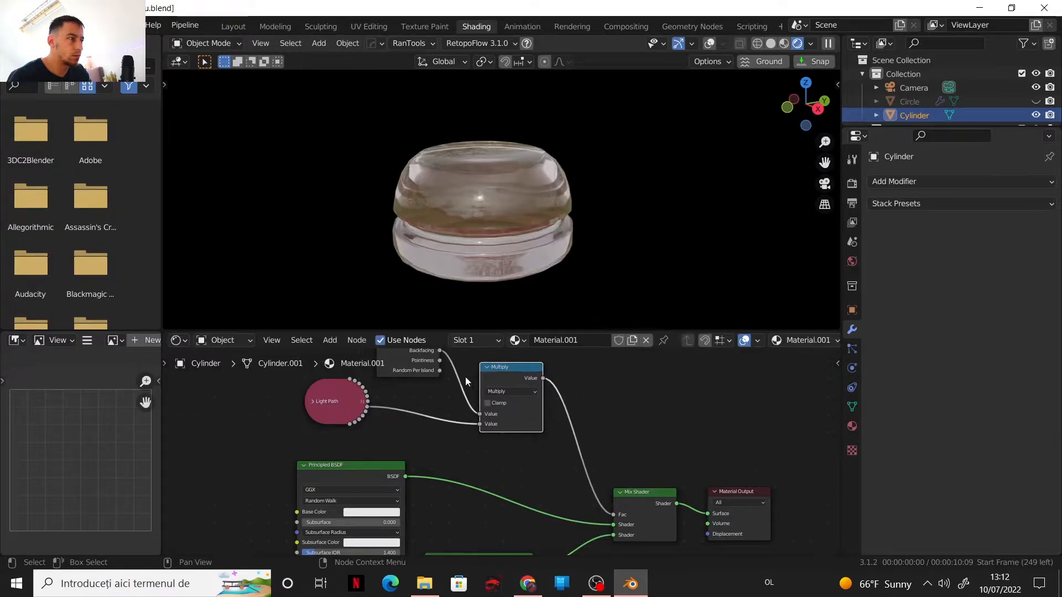
drag(397, 359, 338, 354)
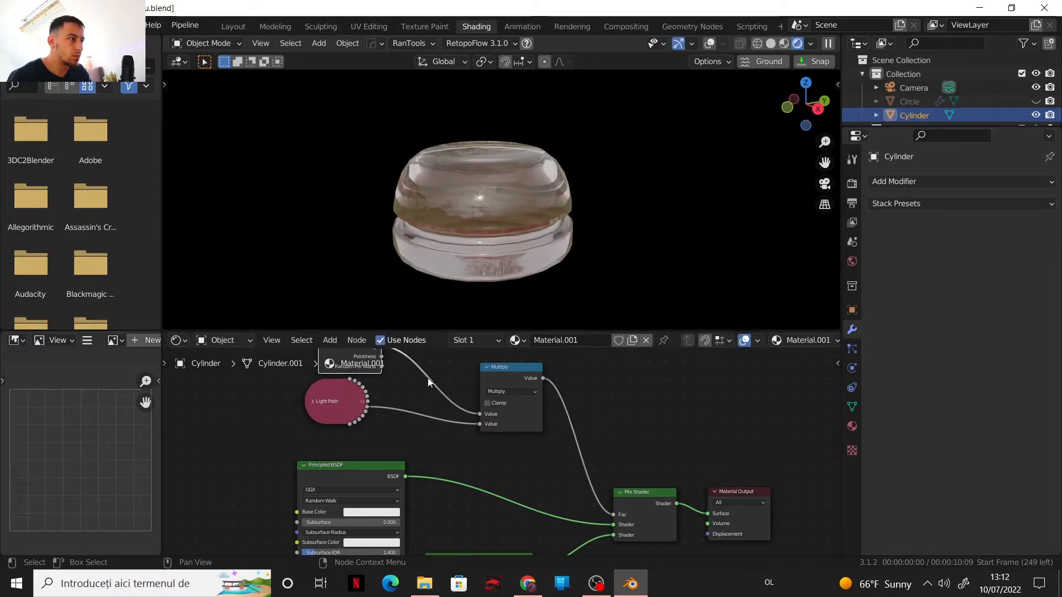
Step: Swap the Multiply node's inputs so Ray Length feeds the first Value and Backfacing feeds the second
scroll(492, 422, up, 1)
middle_drag(492, 422, 597, 490)
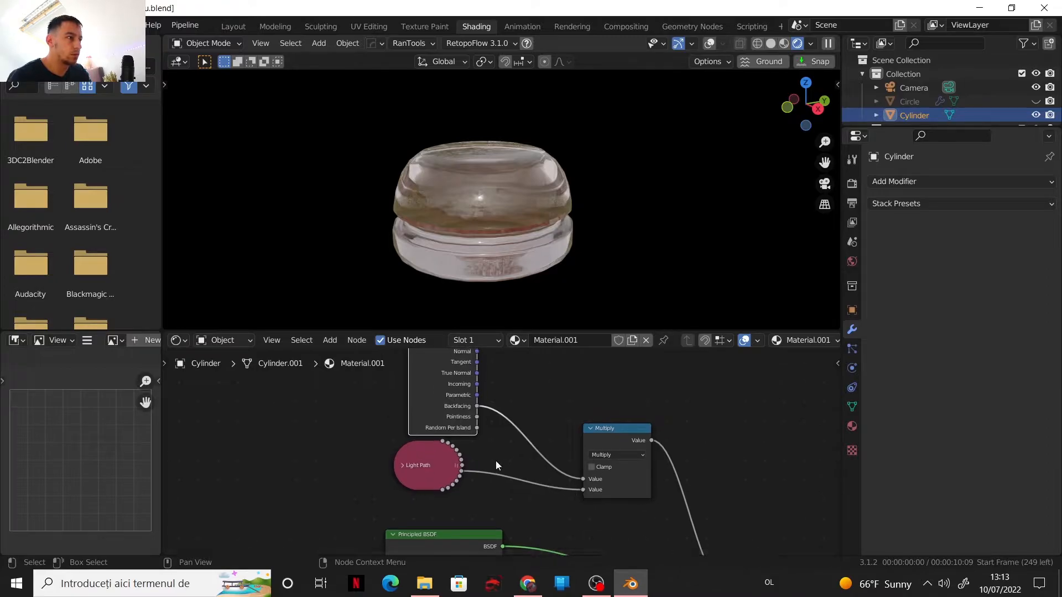
drag(582, 485, 582, 480)
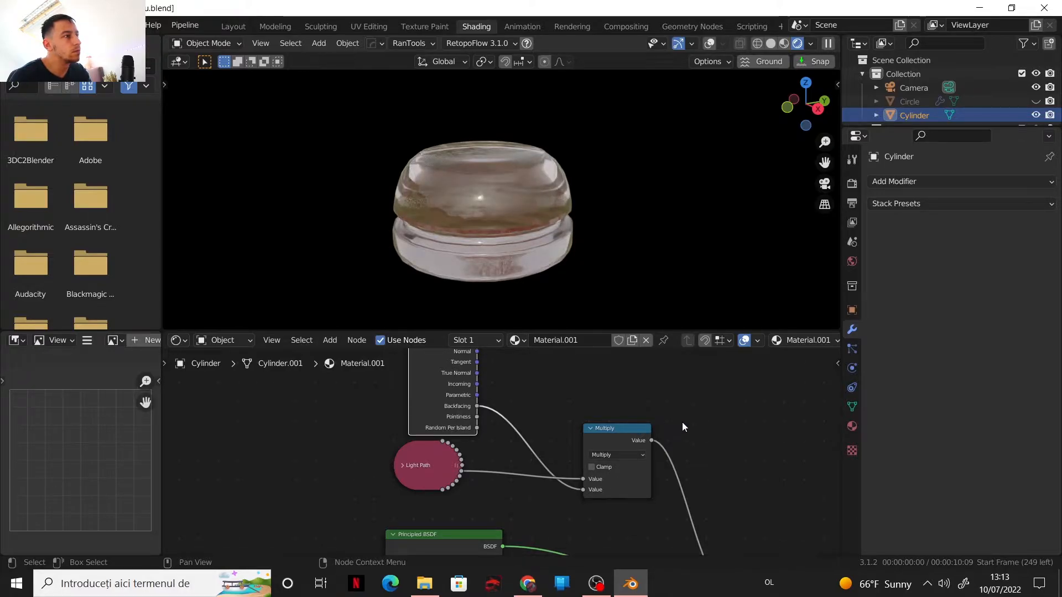
middle_drag(523, 227, 510, 207)
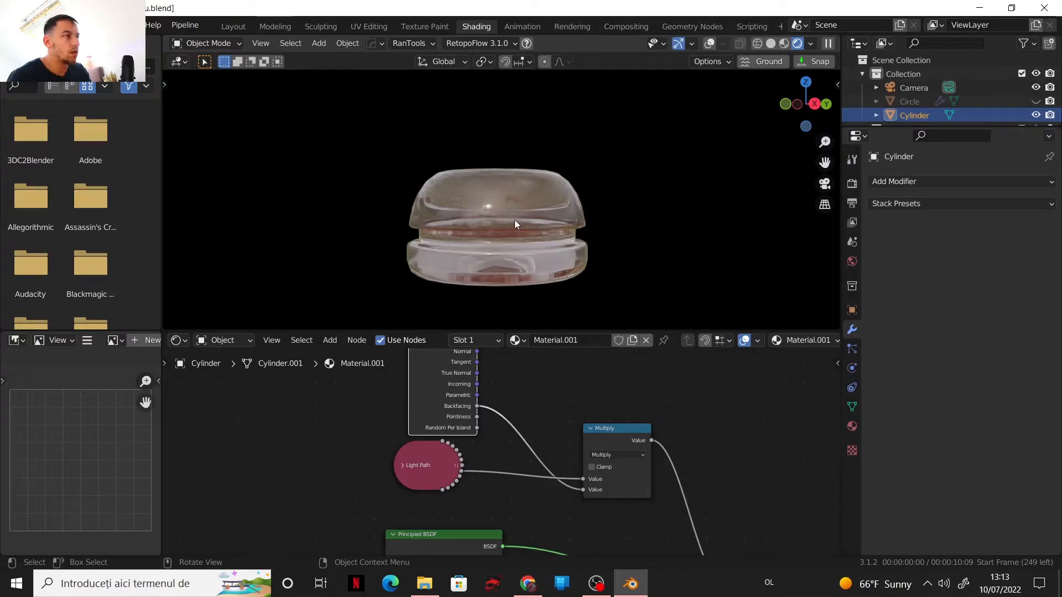
Step: Try Power as the Math node's operation and settle on Multiply Add
scroll(600, 417, up, 3)
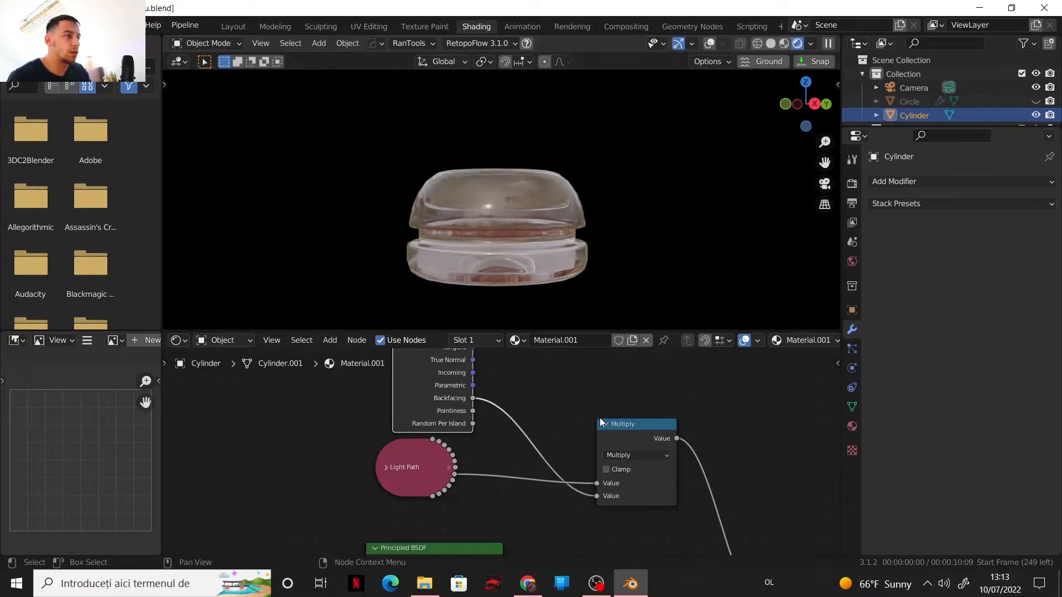
click(609, 458)
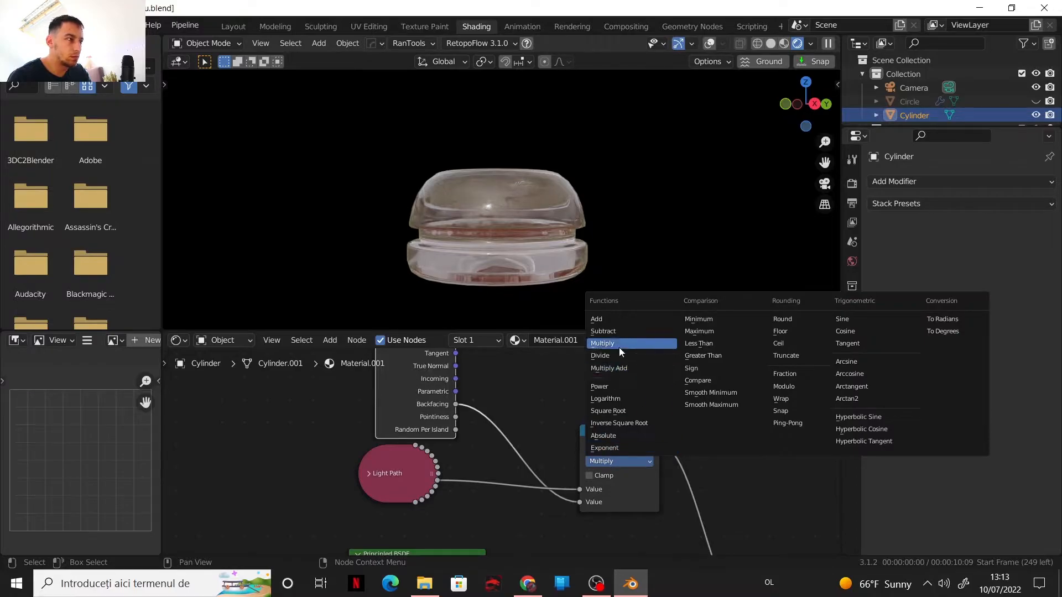
click(623, 384)
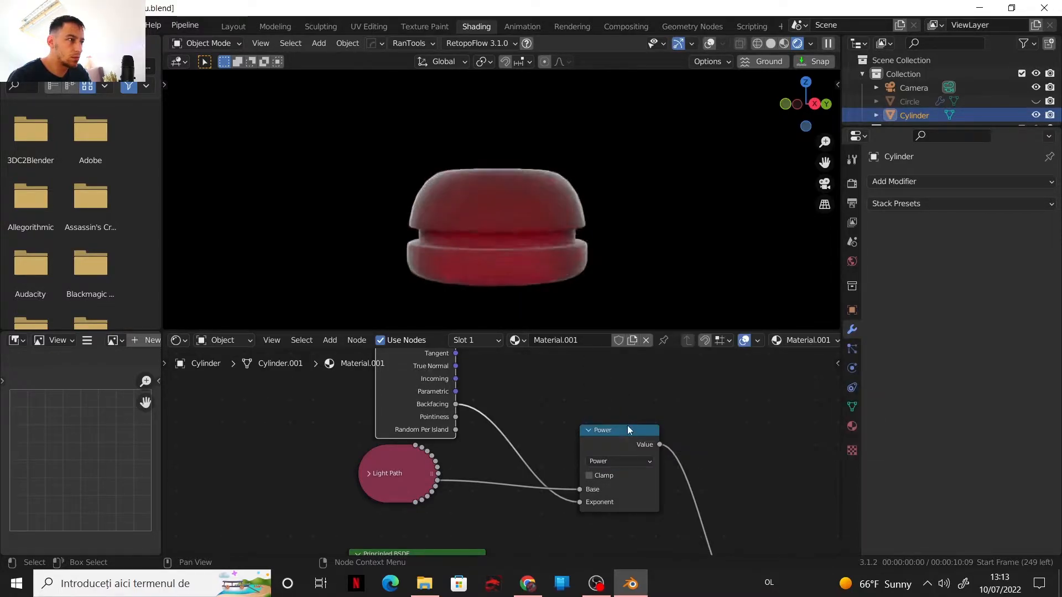
click(622, 460)
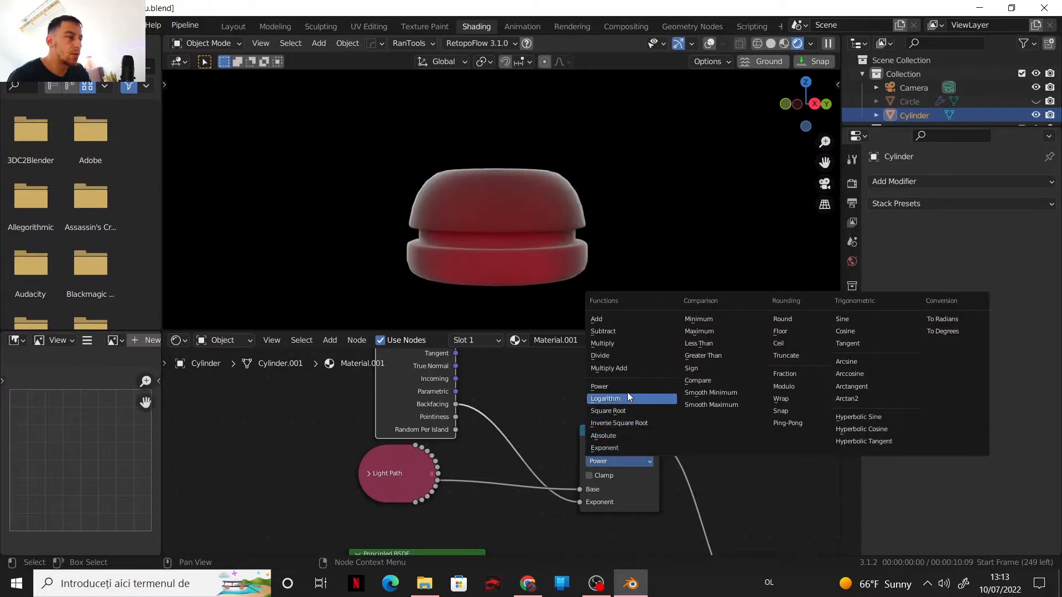
click(620, 368)
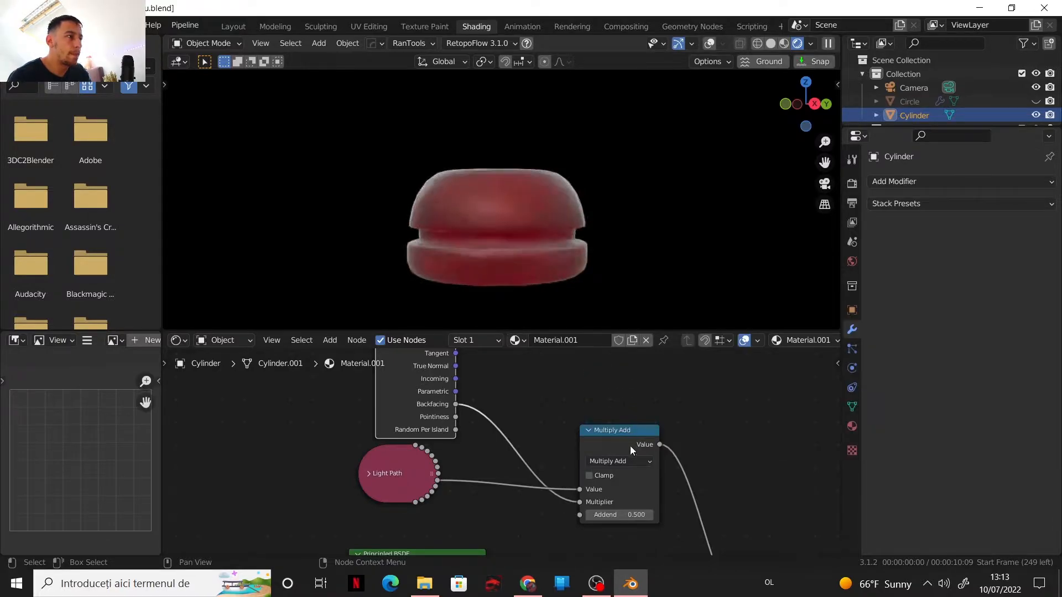
Step: Set the Multiply Add node's Addend to 0.300 and check the effect on the model
click(614, 514)
text(2.1)
key(Return)
drag(619, 514, 559, 515)
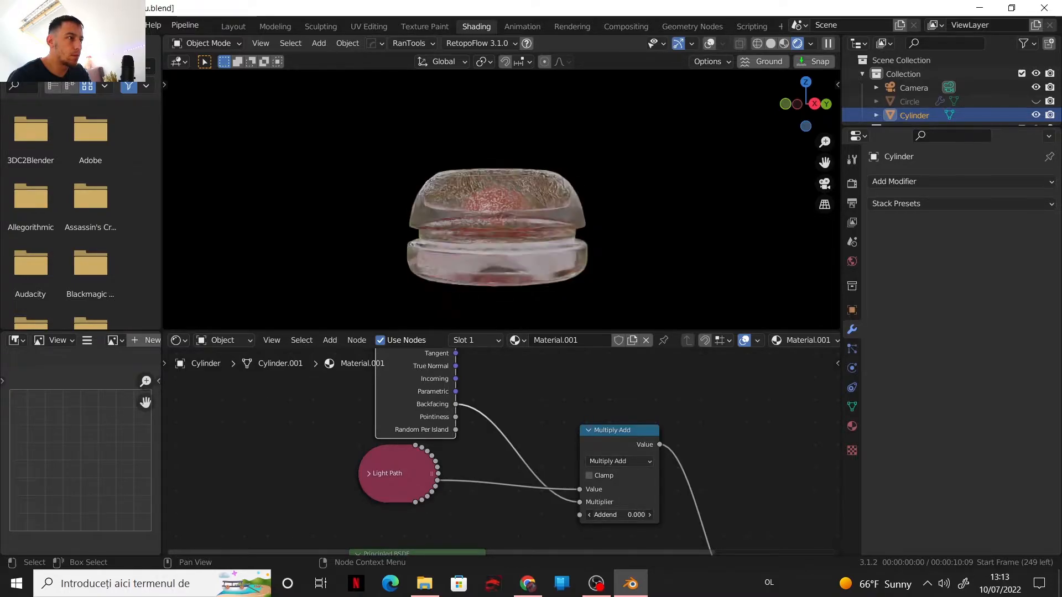
click(650, 515)
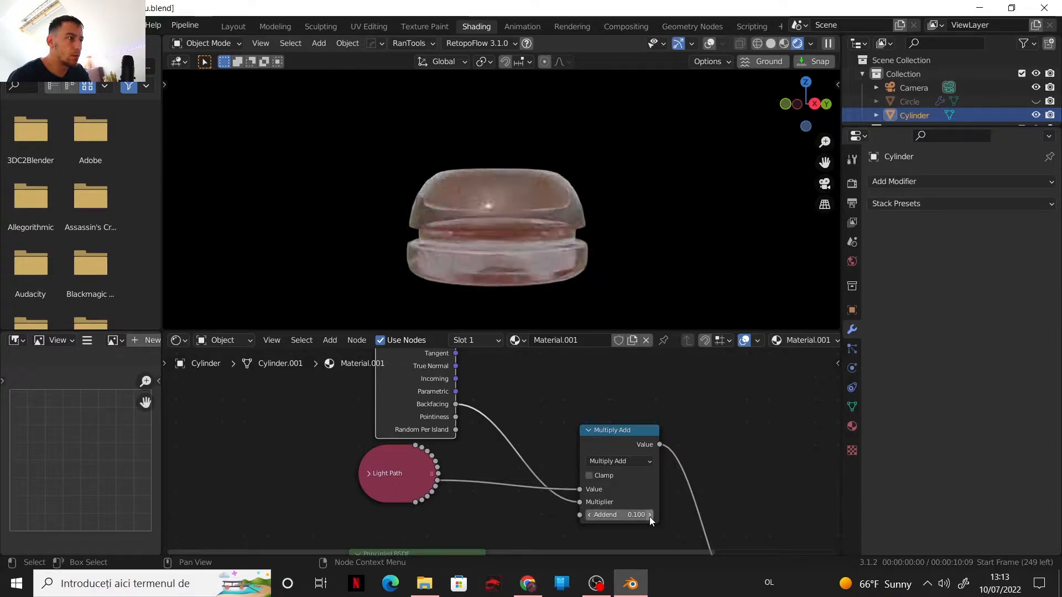
click(650, 515)
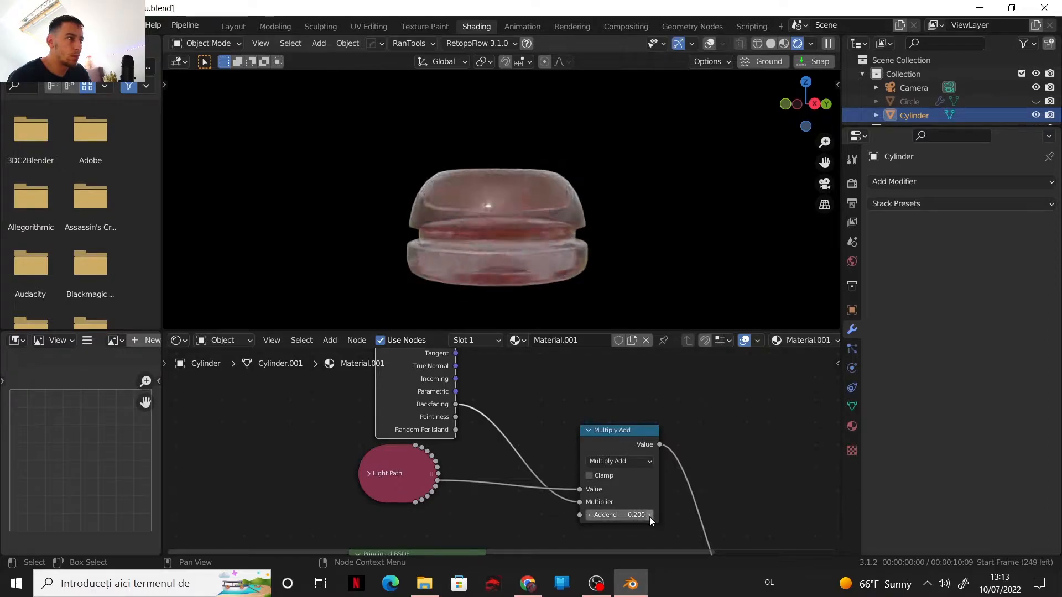
click(650, 515)
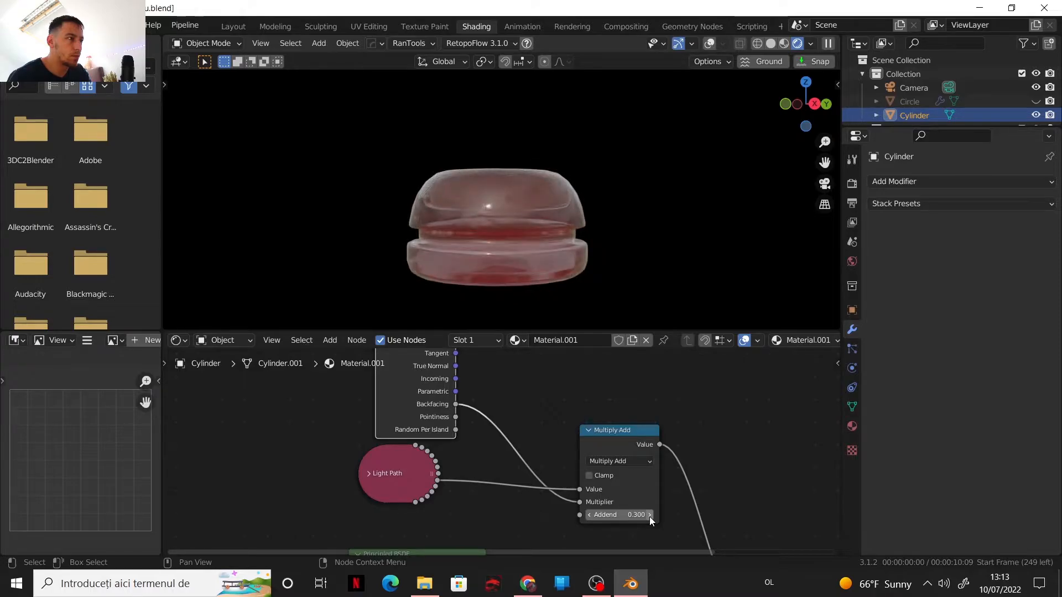
click(650, 515)
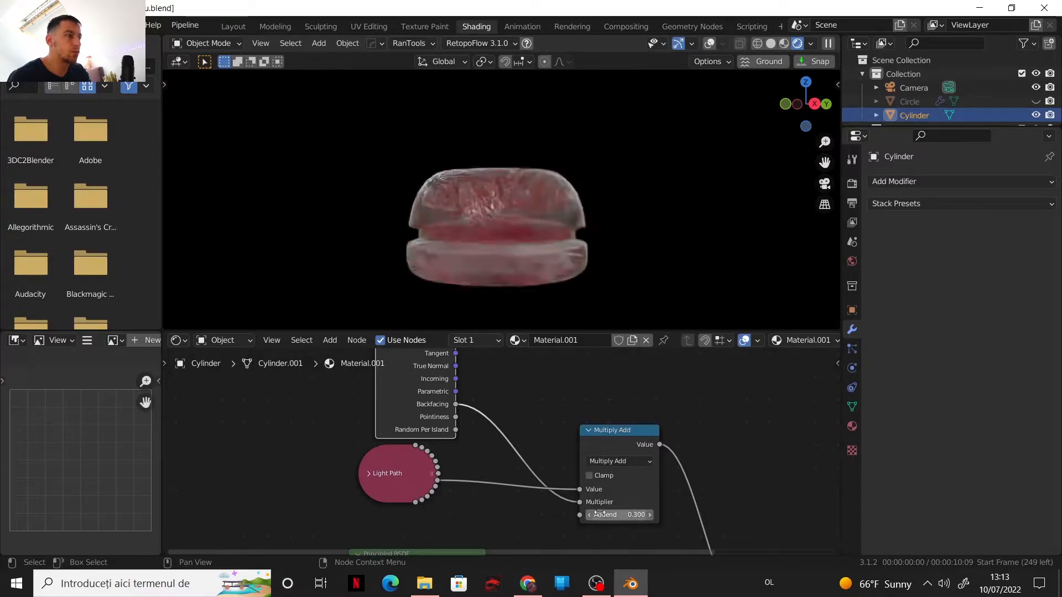
scroll(710, 431, down, 2)
middle_drag(705, 432, 703, 404)
middle_drag(513, 224, 508, 228)
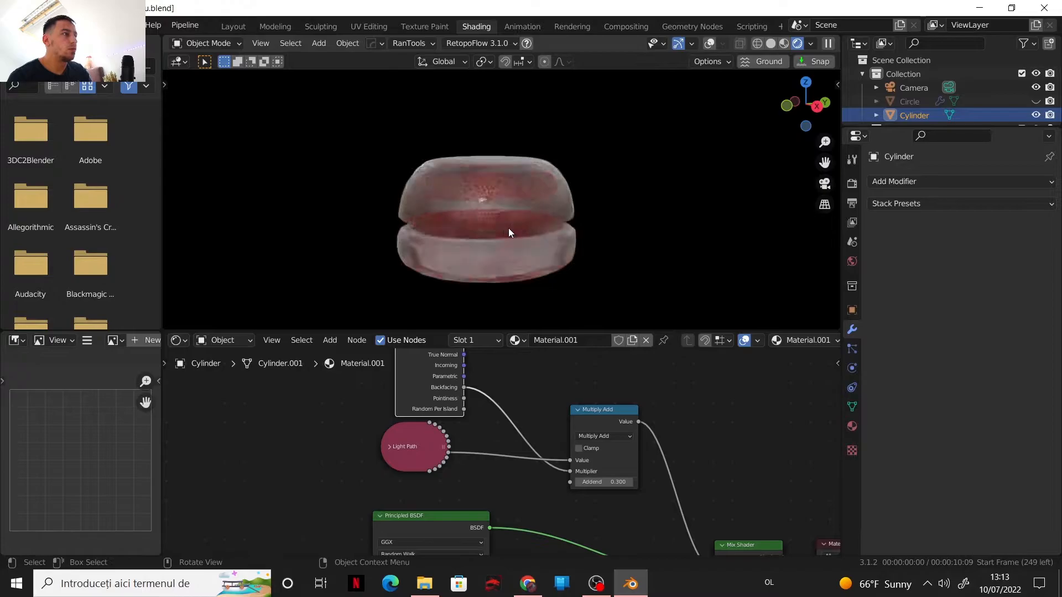
Step: Change the Base Color of the second Principled BSDF, the lower one feeding the Mix Shader, to white using RGB values
scroll(694, 409, down, 1)
middle_drag(708, 408, 715, 542)
middle_drag(640, 498, 704, 395)
middle_drag(653, 423, 624, 412)
click(624, 410)
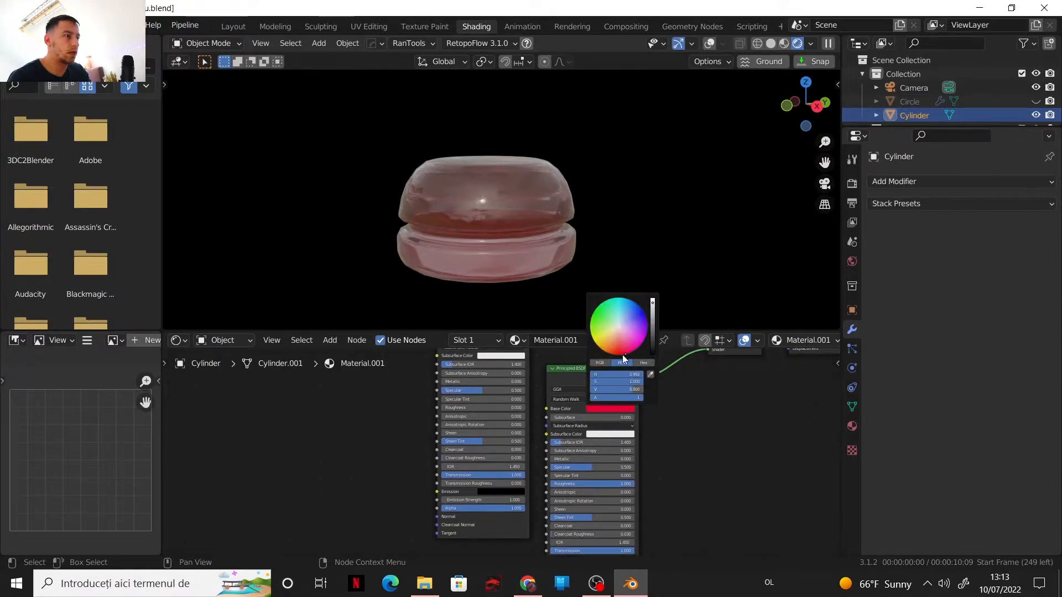
click(598, 363)
drag(625, 374, 640, 390)
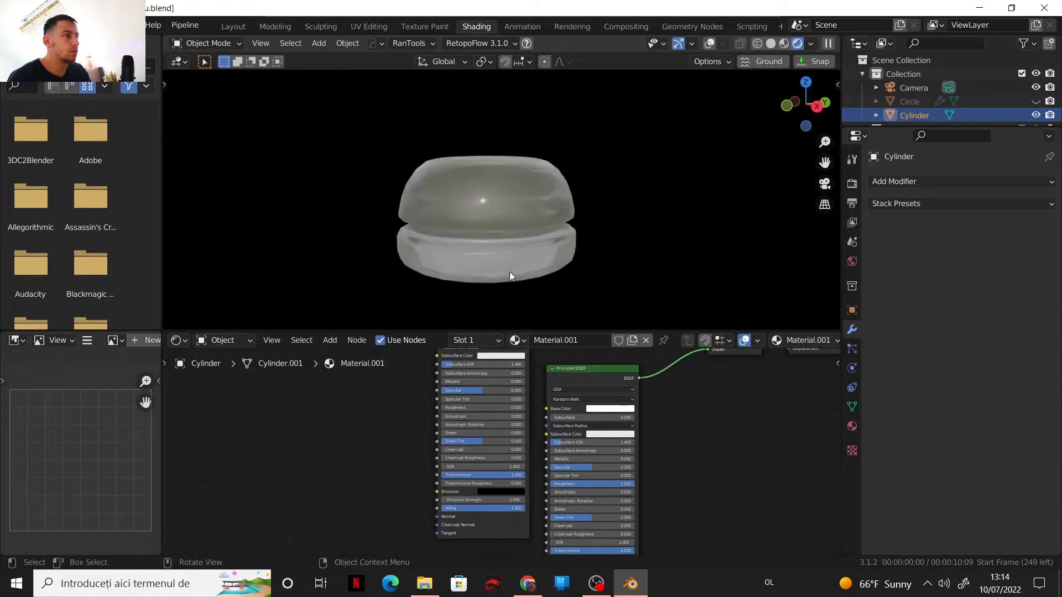
Step: Set the second Principled BSDF's Transmission Roughness to 0.524
middle_drag(694, 440, 666, 411)
scroll(657, 457, up, 1)
middle_drag(660, 456, 655, 461)
drag(587, 535, 620, 535)
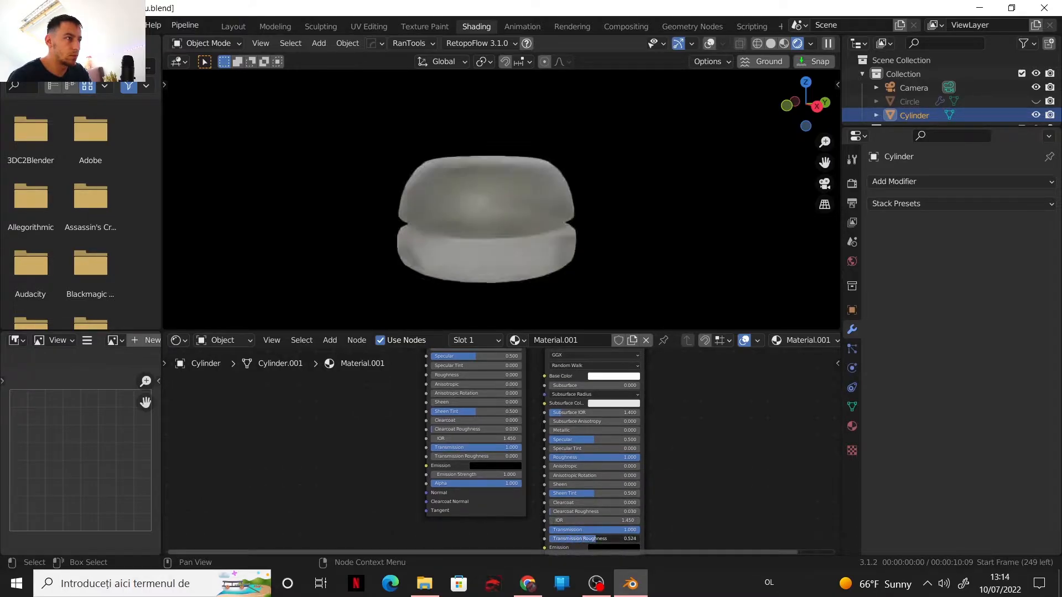
Step: Move the Material Output node farther away from the Mix Shader to make room between them
middle_drag(719, 456, 676, 514)
middle_drag(672, 464, 619, 516)
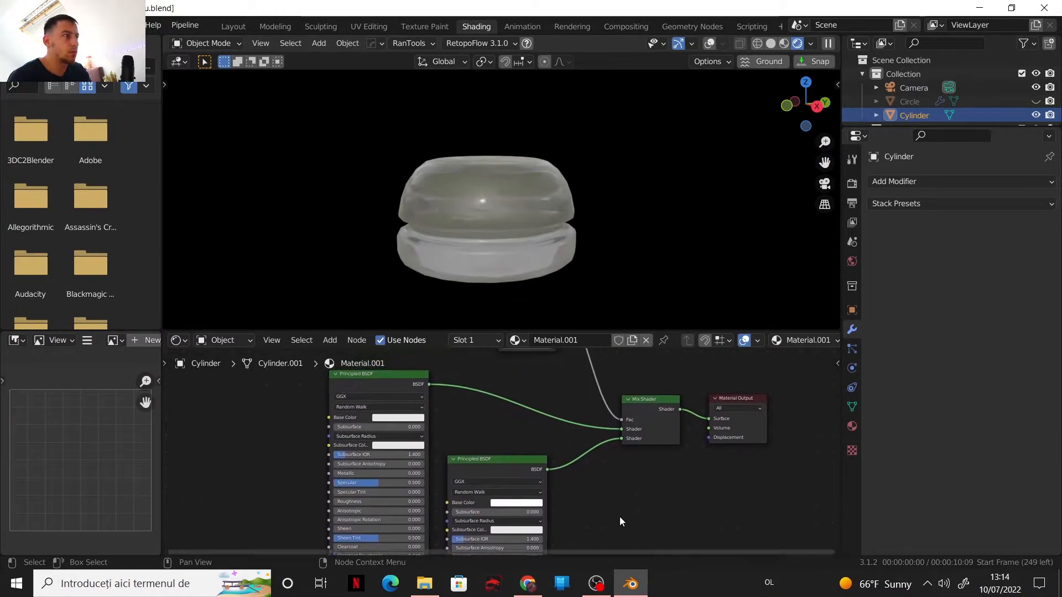
scroll(608, 469, up, 1)
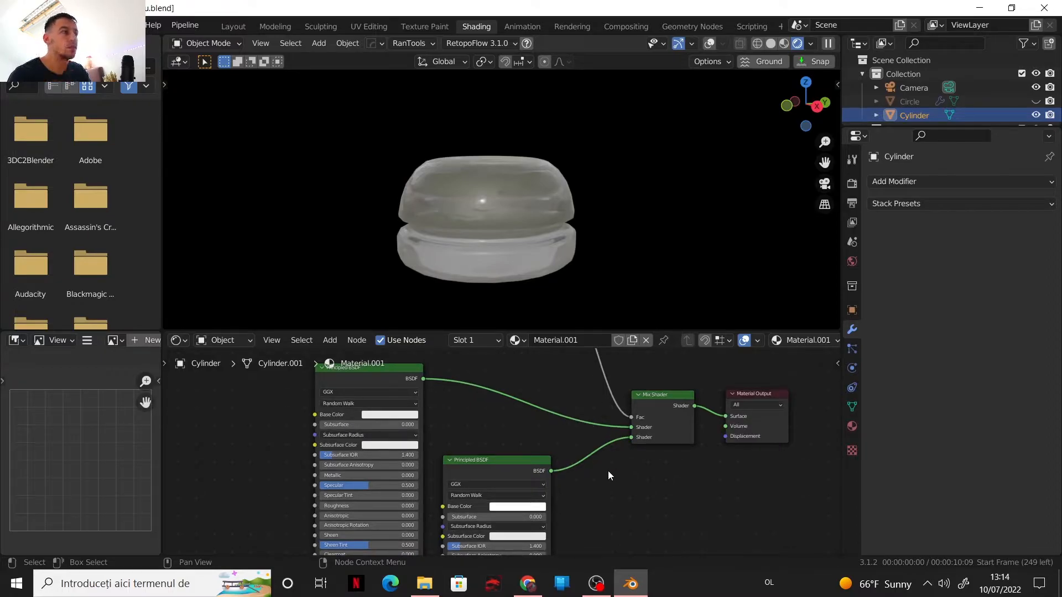
scroll(608, 470, down, 4)
middle_drag(611, 447, 581, 480)
scroll(581, 480, down, 1)
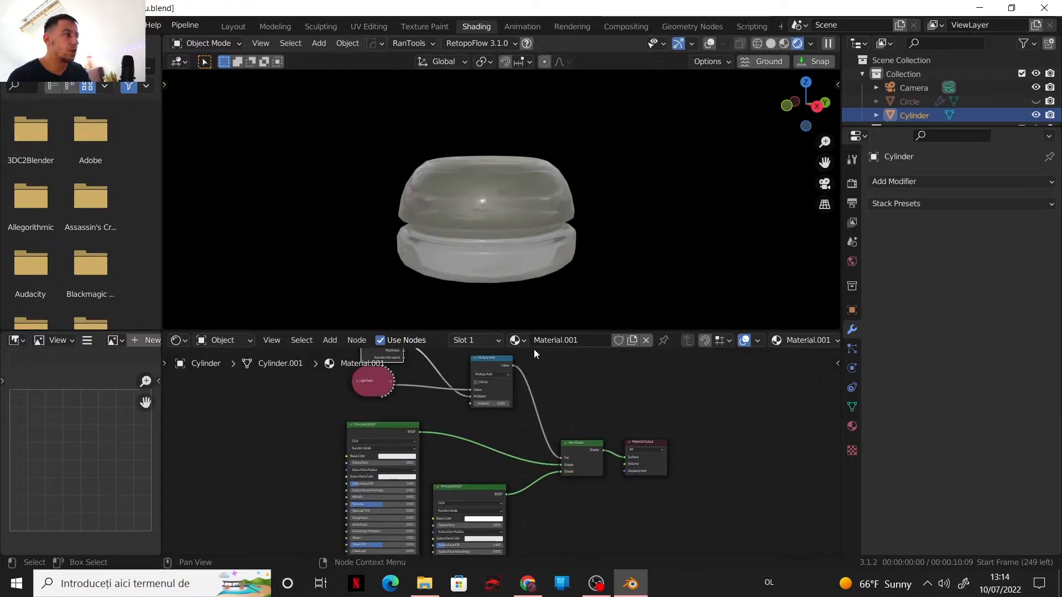
scroll(526, 403, up, 1)
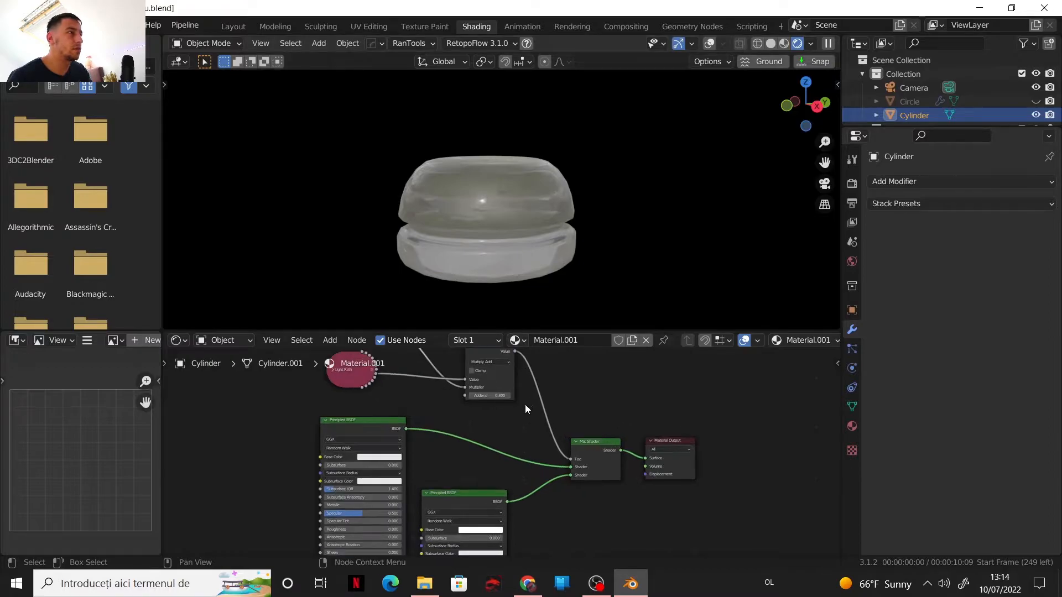
scroll(522, 411, up, 1)
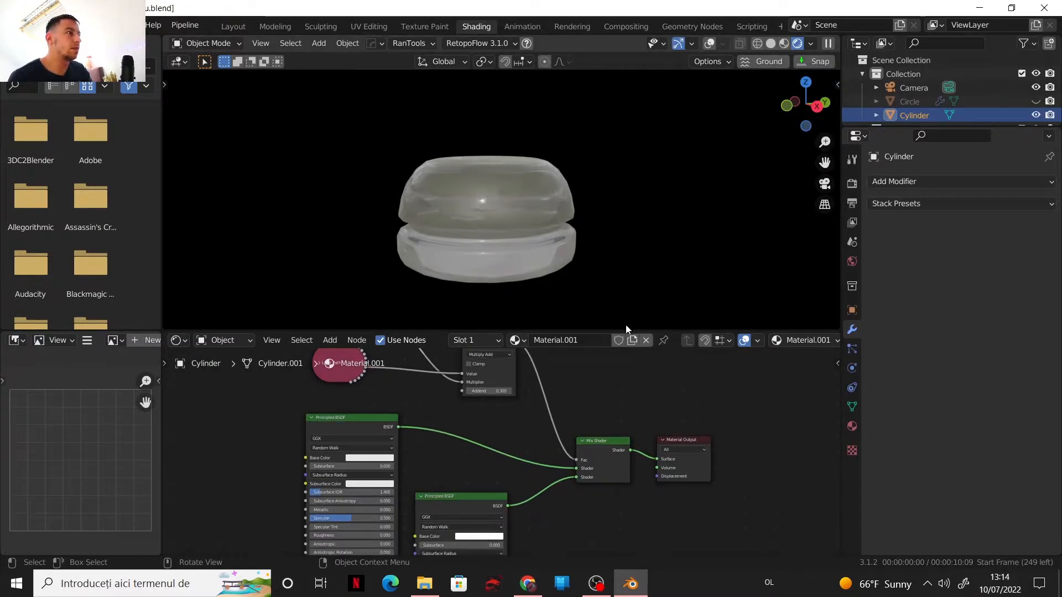
middle_drag(654, 407, 630, 423)
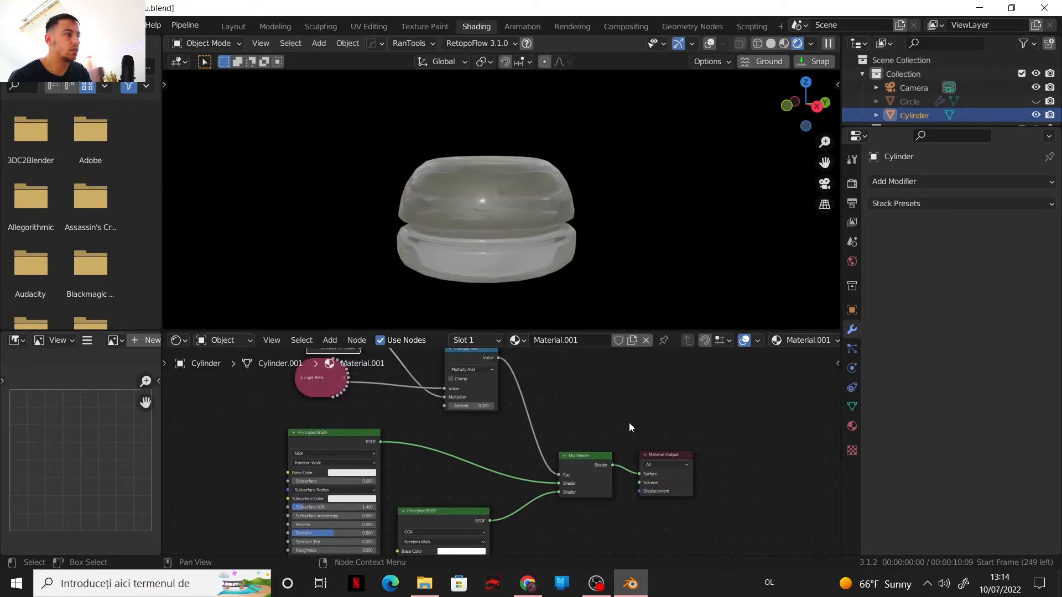
drag(675, 456, 741, 455)
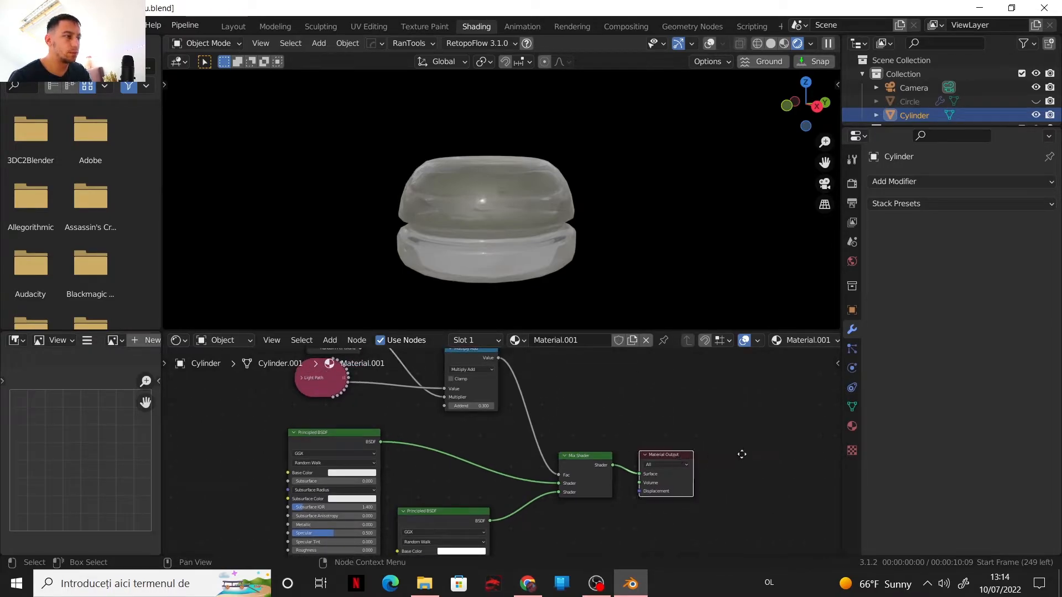
Step: Add a Noise Texture node in the empty space before the Principled BSDF nodes
middle_drag(692, 428, 728, 421)
scroll(723, 423, down, 2)
middle_drag(642, 407, 724, 378)
scroll(667, 416, down, 1)
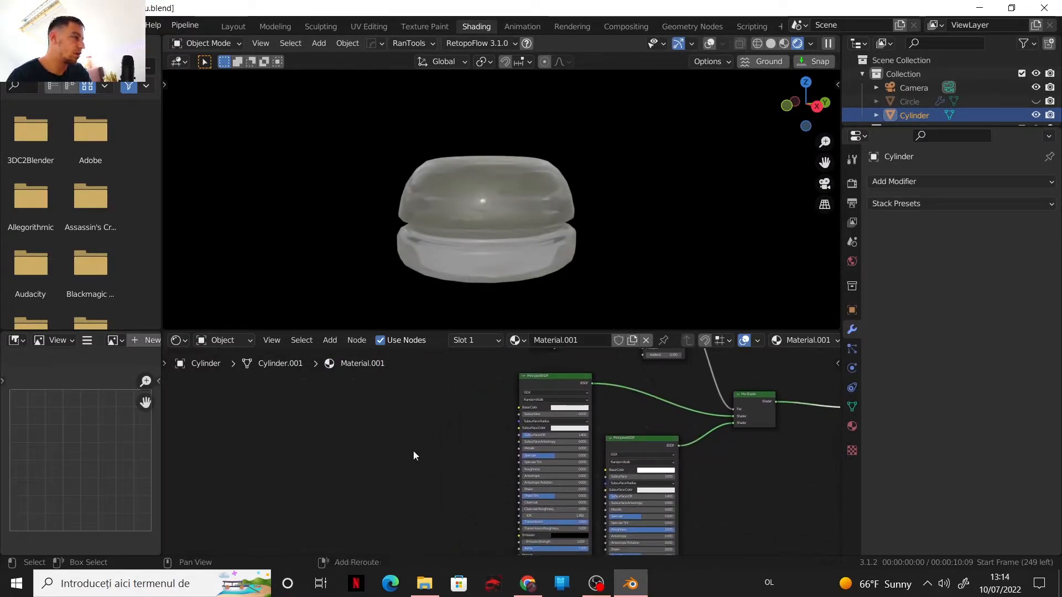
key(shift+a)
mouse_move(389, 457)
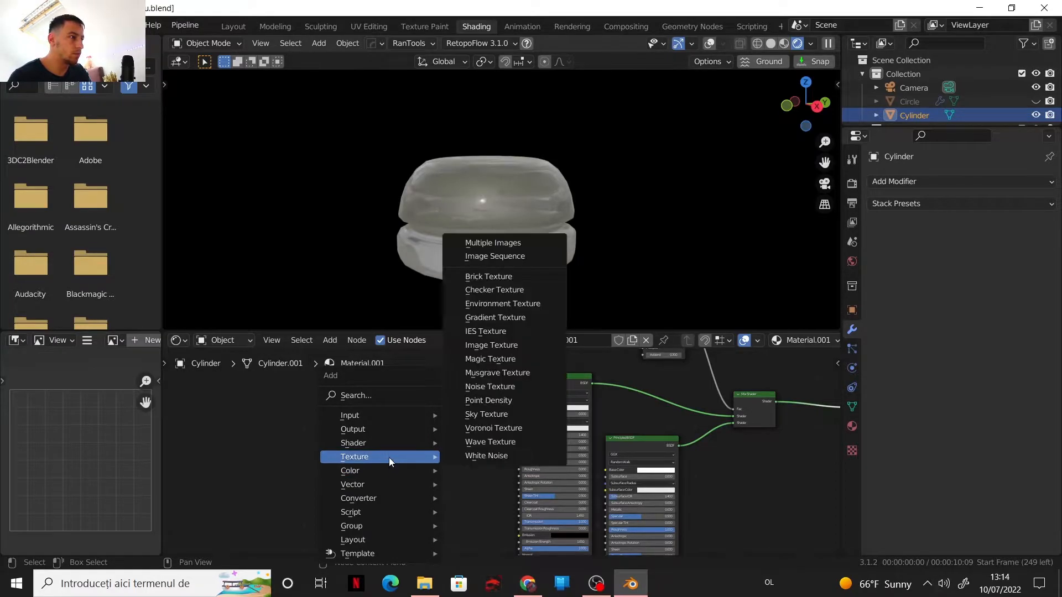
click(512, 388)
click(341, 449)
middle_drag(451, 434, 482, 336)
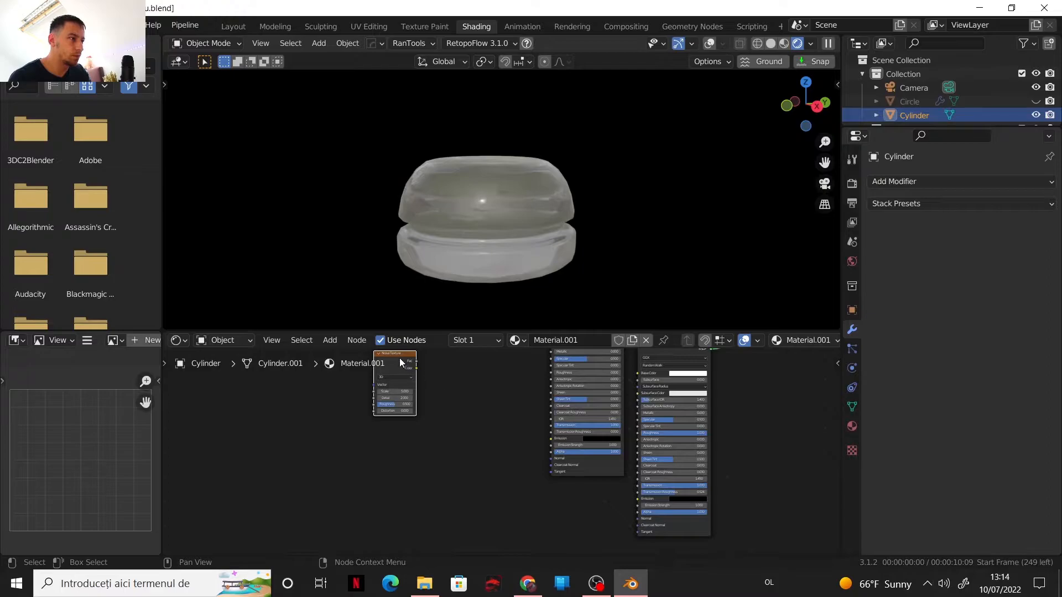
drag(400, 359, 393, 404)
scroll(445, 446, up, 1)
Step: Add a Bump node, feeding the Noise Texture's Fac into its Height and its Normal into the first Principled BSDF's Normal
key(shift+a)
mouse_move(446, 446)
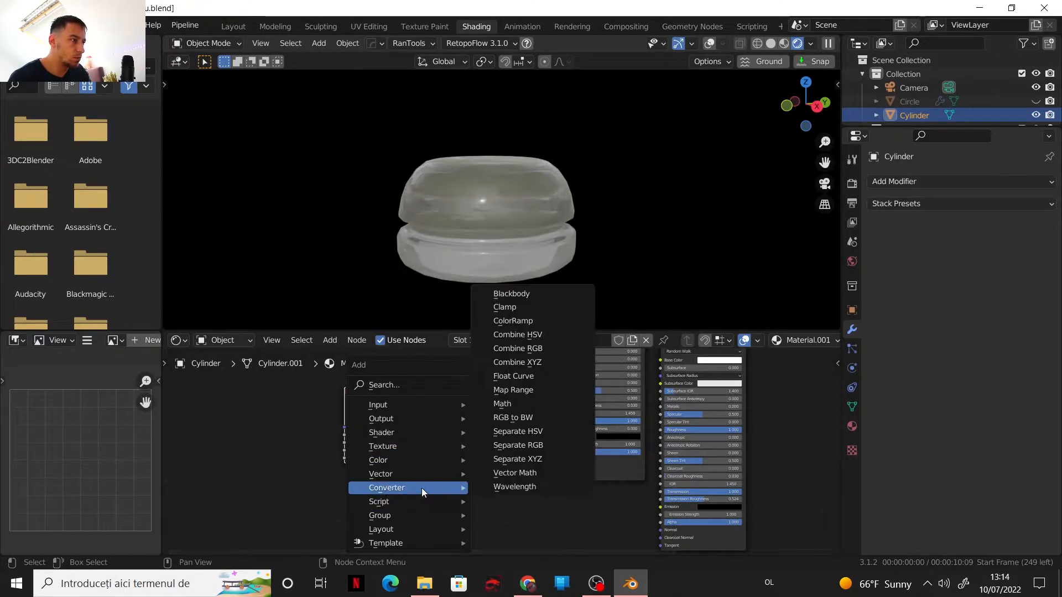
mouse_move(417, 477)
click(533, 365)
click(447, 420)
drag(395, 399, 459, 468)
drag(506, 434, 560, 460)
Step: Preview the Noise Texture directly on the model and set its Detail to 0
scroll(509, 402, up, 1)
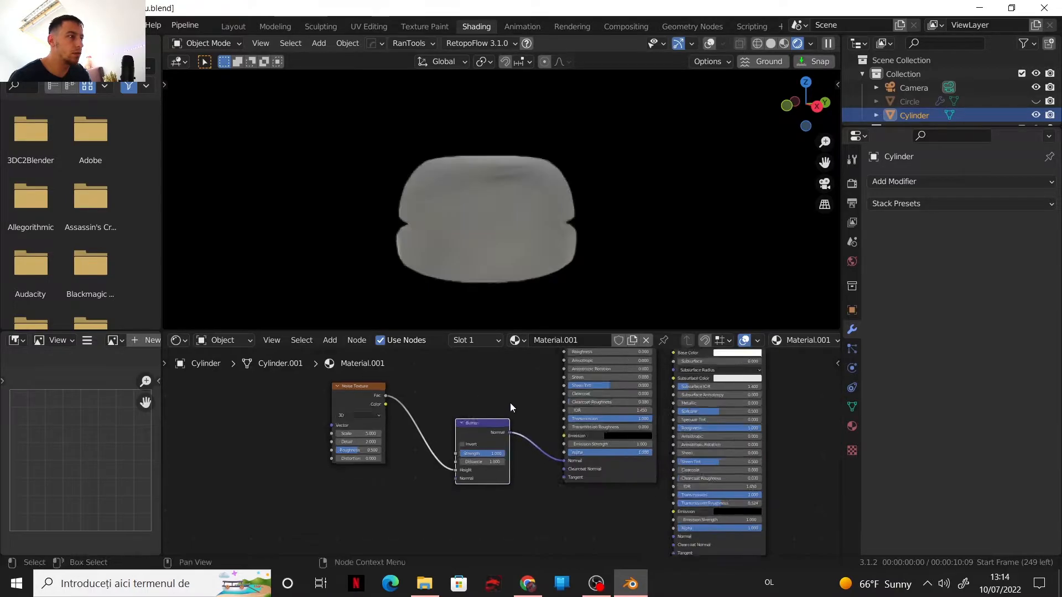
scroll(510, 403, up, 3)
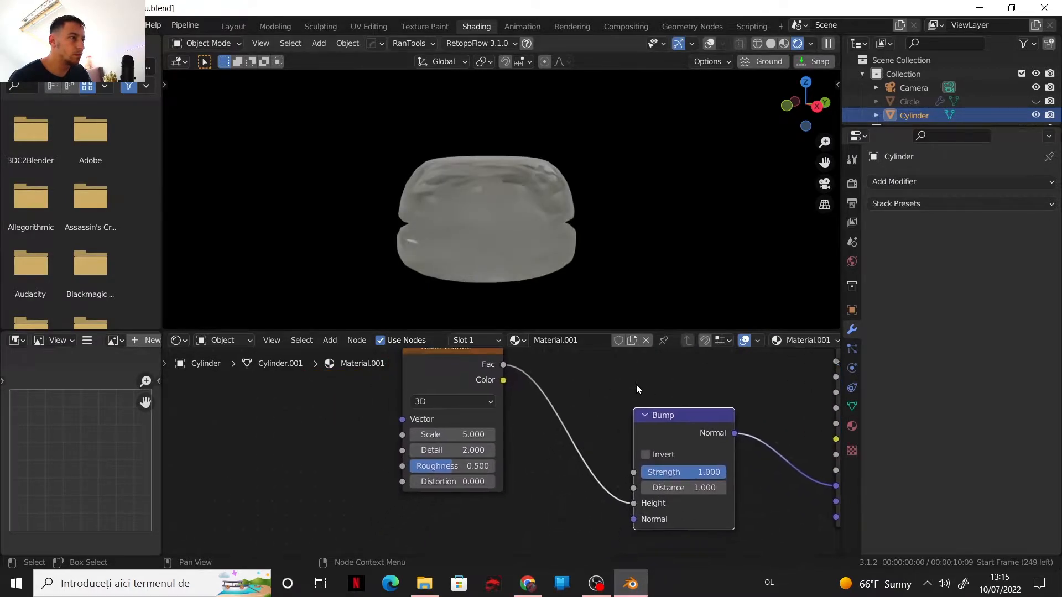
ctrl+shift+click(452, 364)
middle_drag(565, 421, 615, 448)
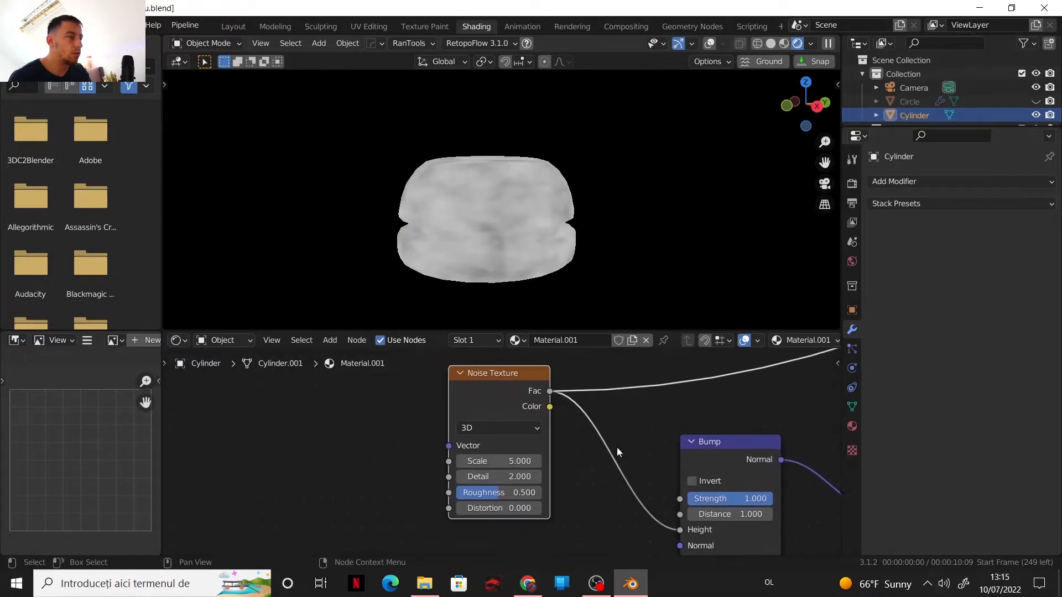
scroll(592, 450, up, 1)
drag(510, 479, 470, 479)
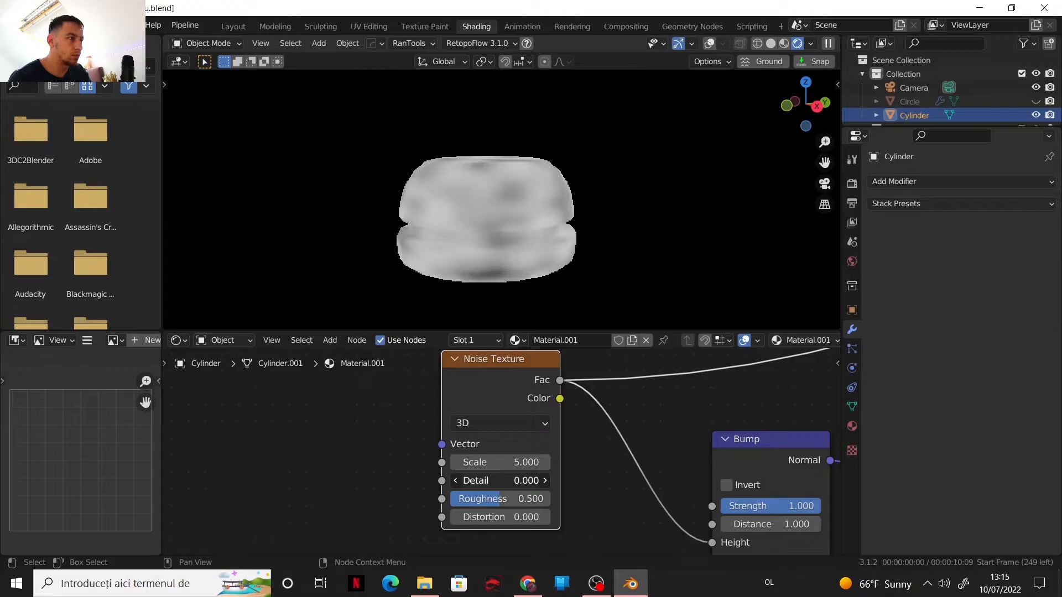
Step: Set the Noise Texture's Scale to 80
drag(487, 462, 617, 462)
click(512, 462)
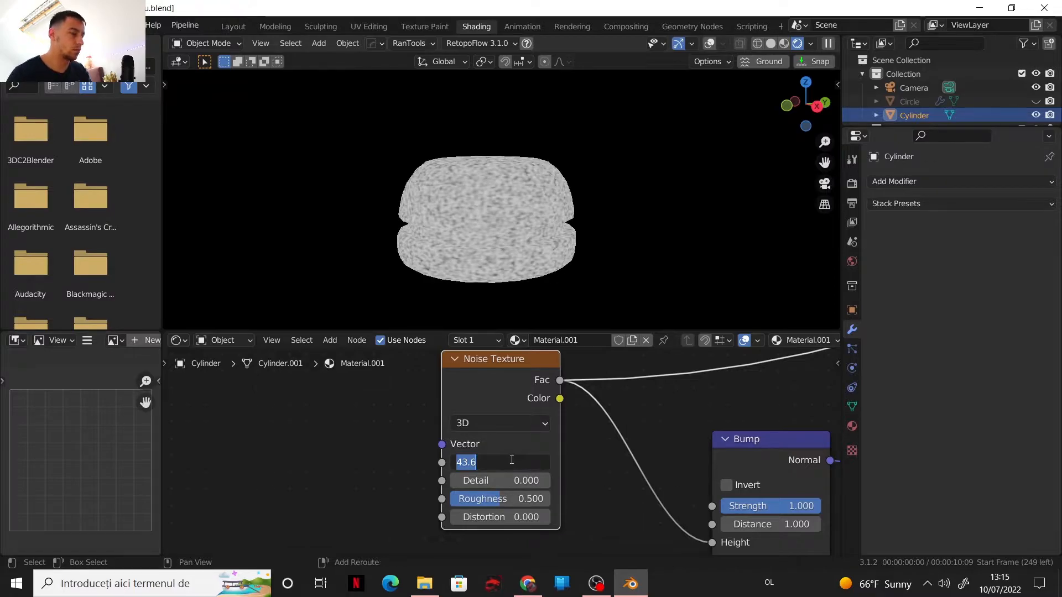
text(80)
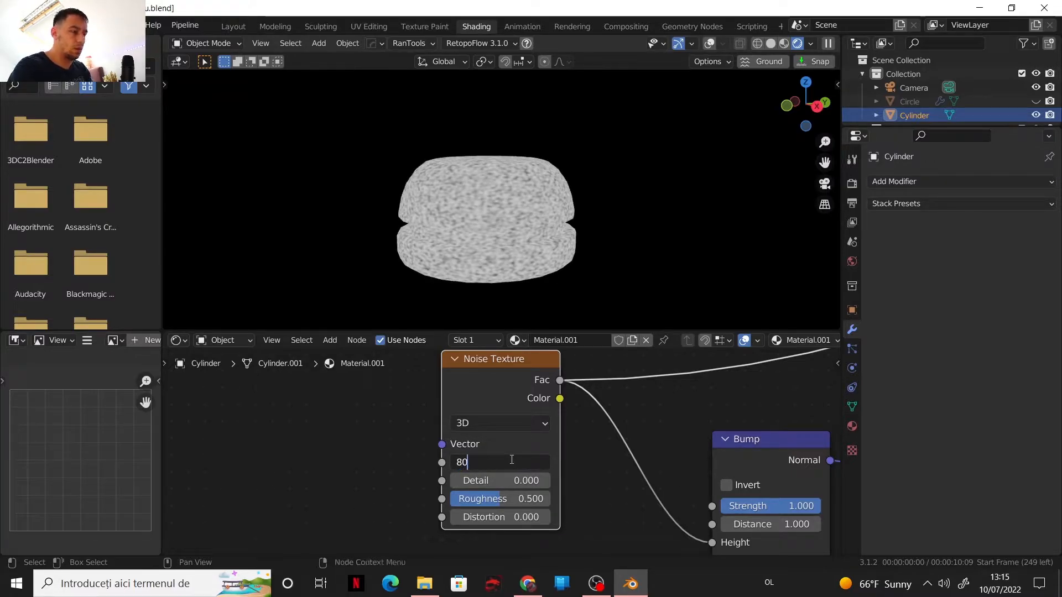
key(Return)
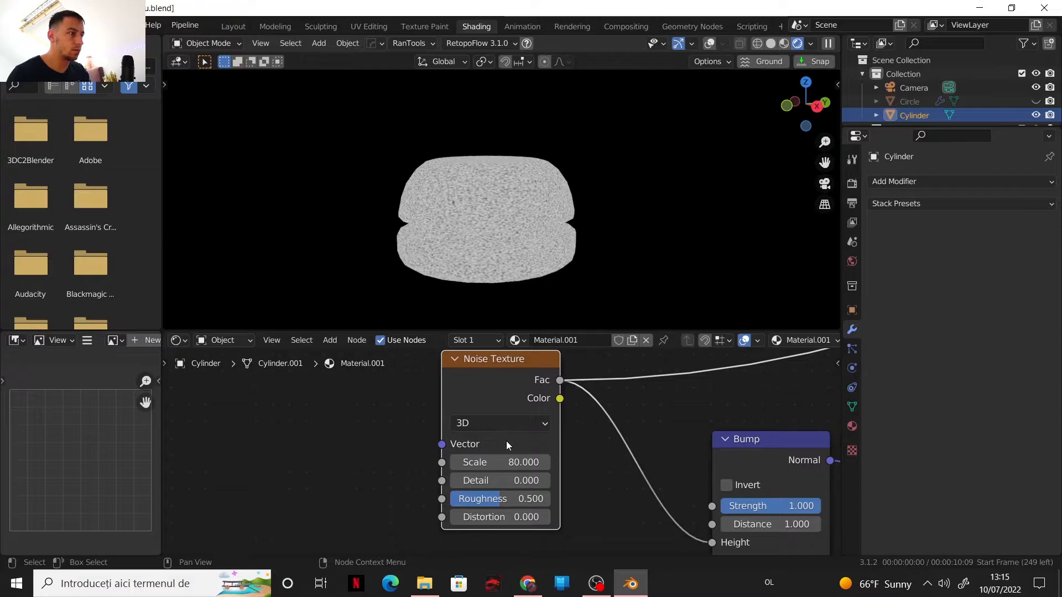
Step: Set the Noise Texture's Scale to 150 and preview the Mix Shader on the model
click(507, 462)
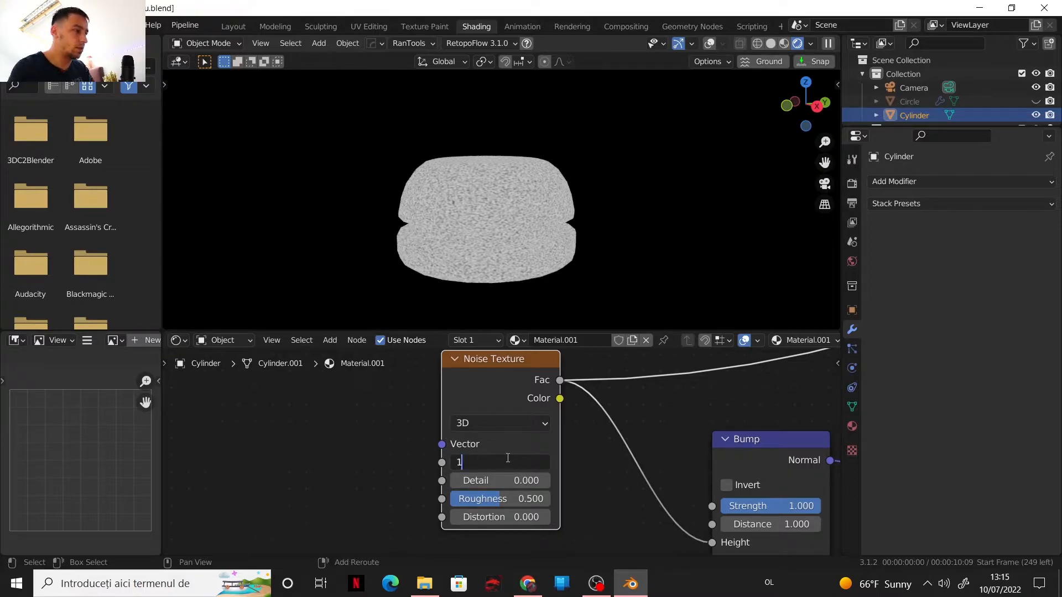
key(Return)
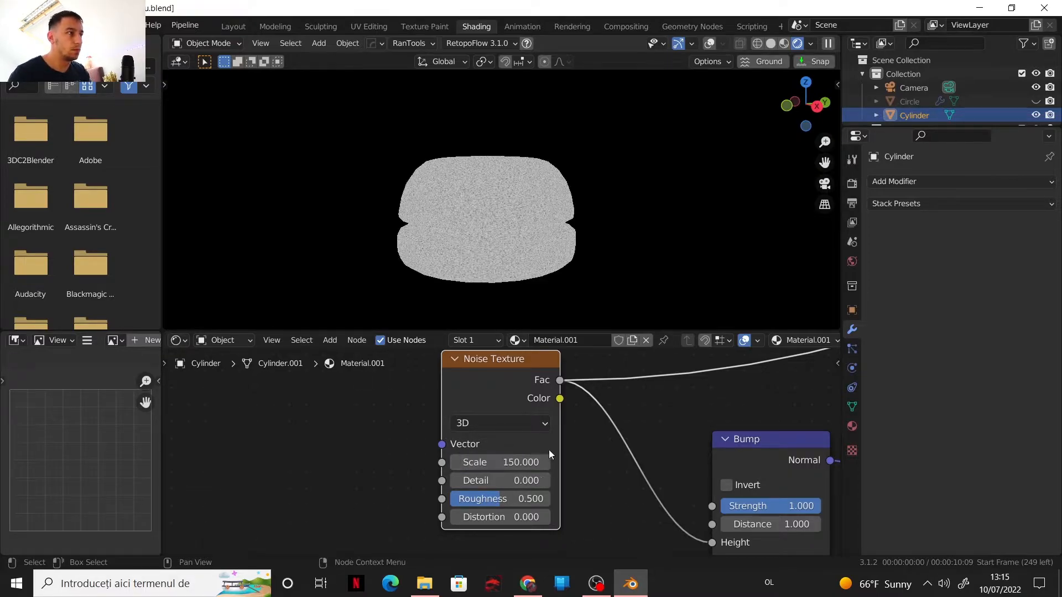
scroll(596, 460, down, 4)
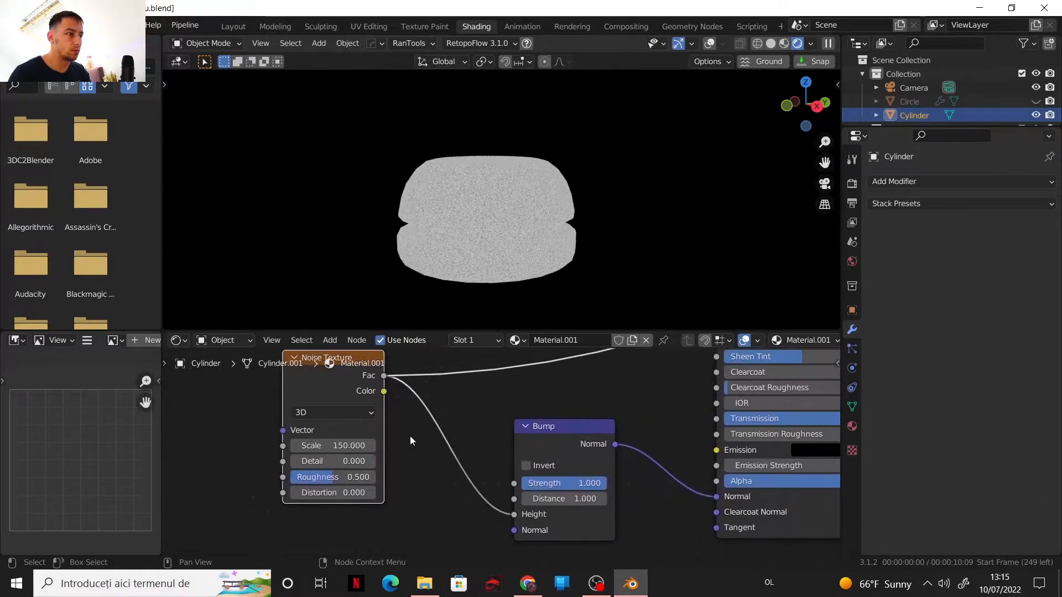
scroll(738, 479, down, 3)
middle_drag(737, 479, 494, 550)
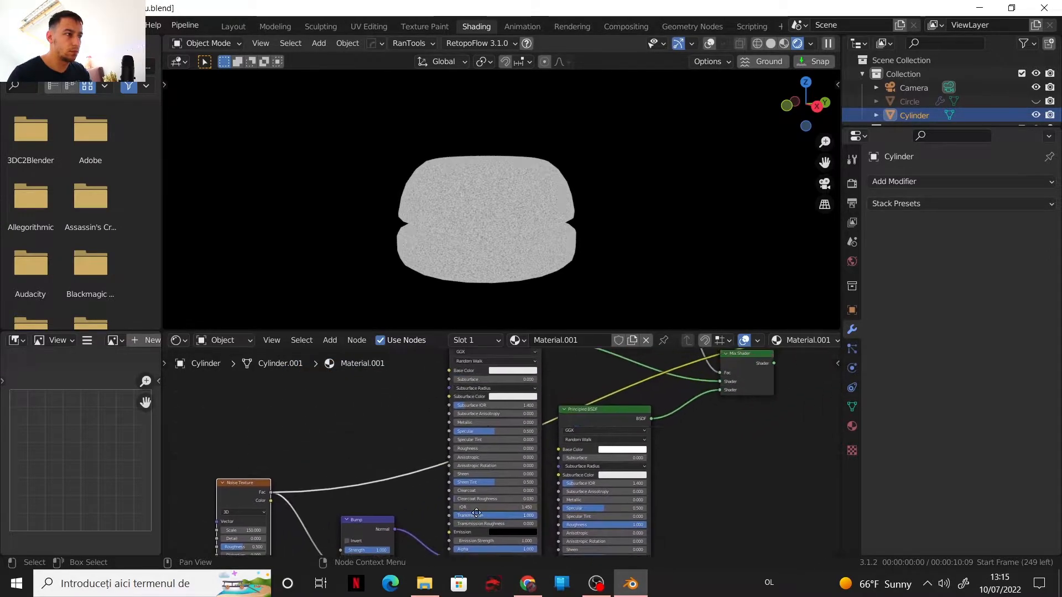
ctrl+shift+click(761, 362)
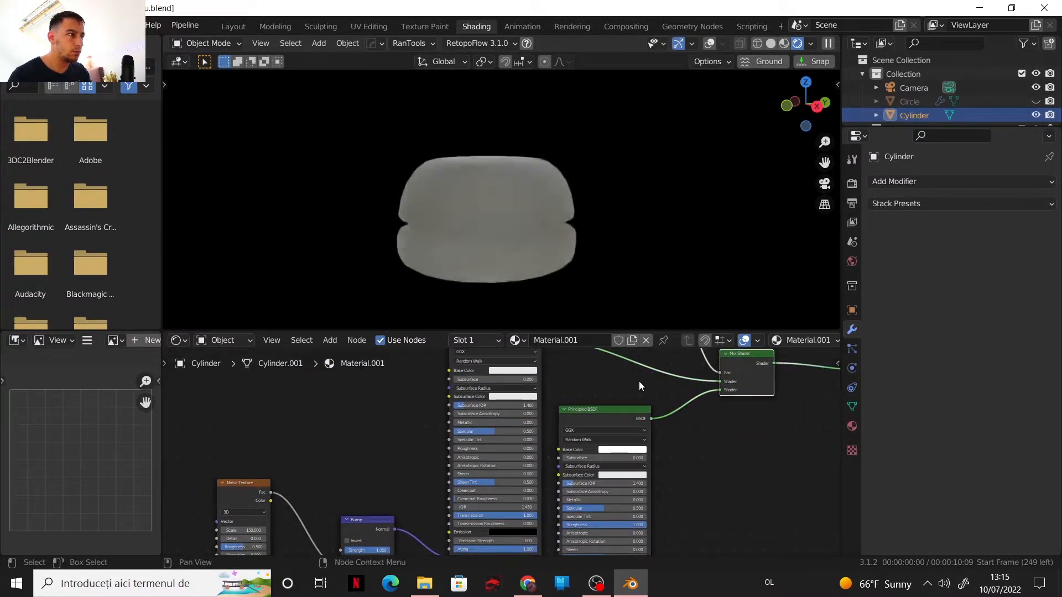
Step: Preview the first Principled BSDF alone on the model and examine its bump detail up close
scroll(496, 376, up, 1)
middle_drag(478, 385, 496, 454)
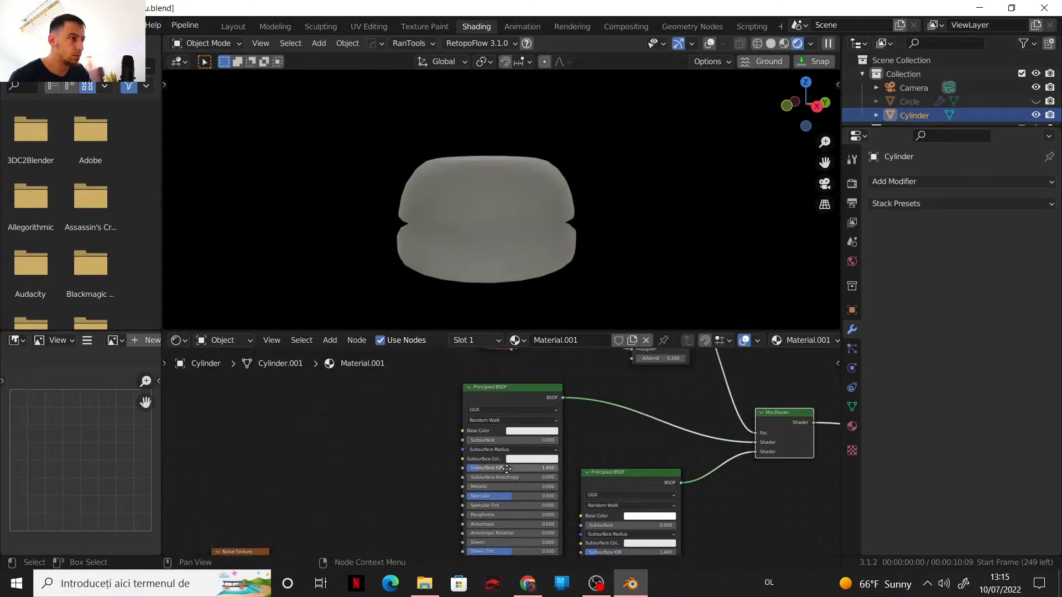
ctrl+shift+click(498, 396)
middle_drag(583, 425, 678, 328)
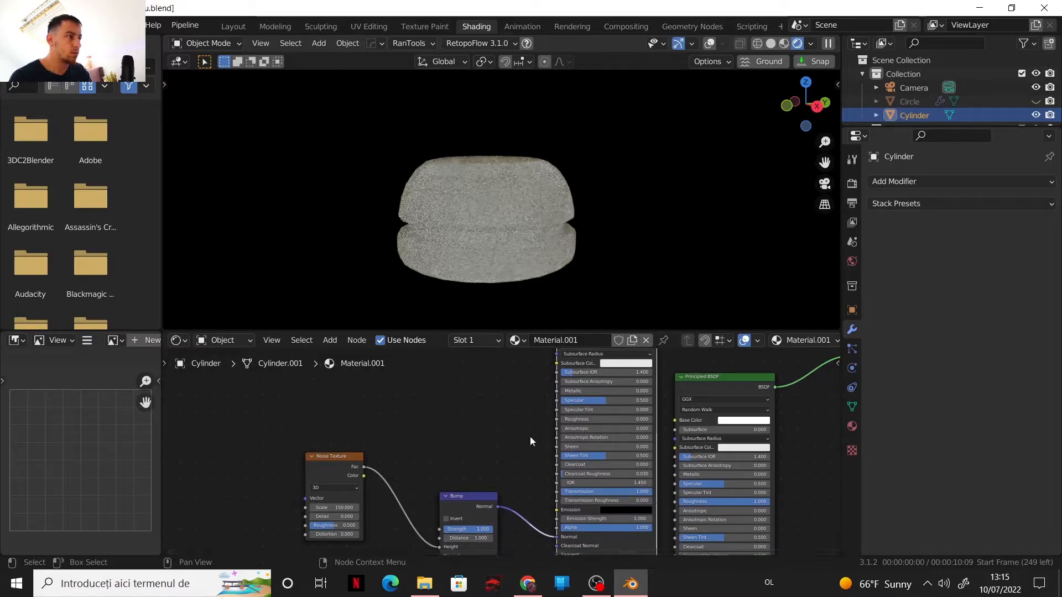
scroll(513, 433, up, 1)
middle_drag(506, 433, 545, 393)
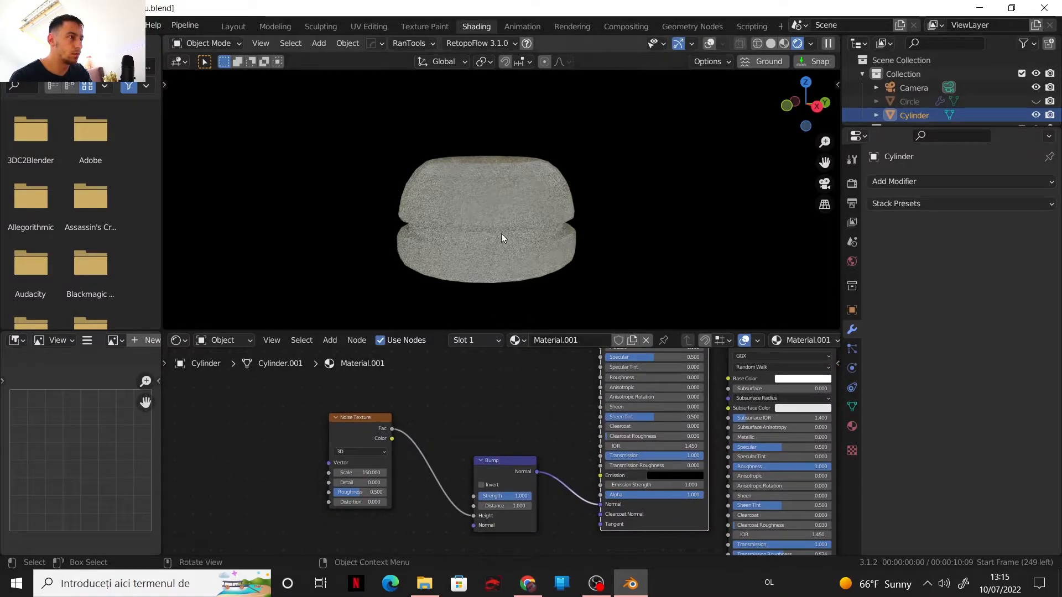
scroll(501, 233, up, 3)
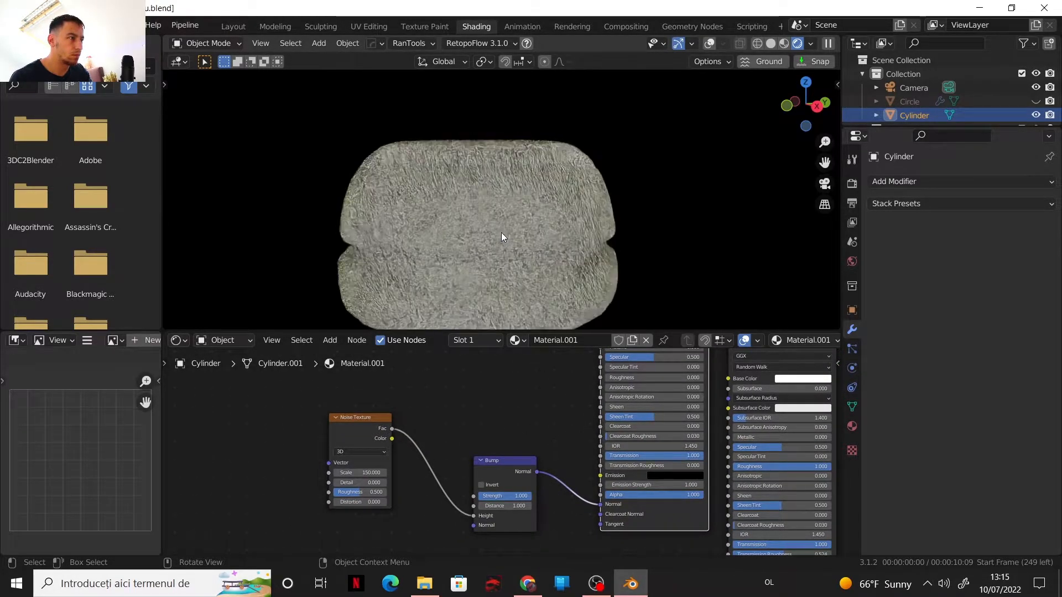
scroll(501, 232, up, 1)
scroll(554, 412, up, 4)
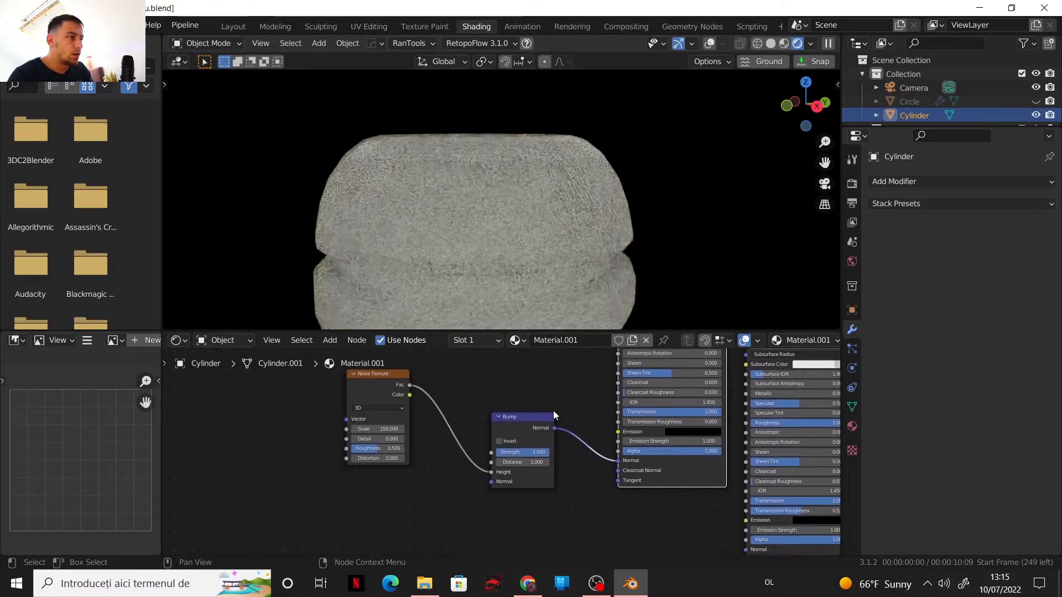
Step: Try a Strength of 0.1 on the Bump node
scroll(545, 429, up, 1)
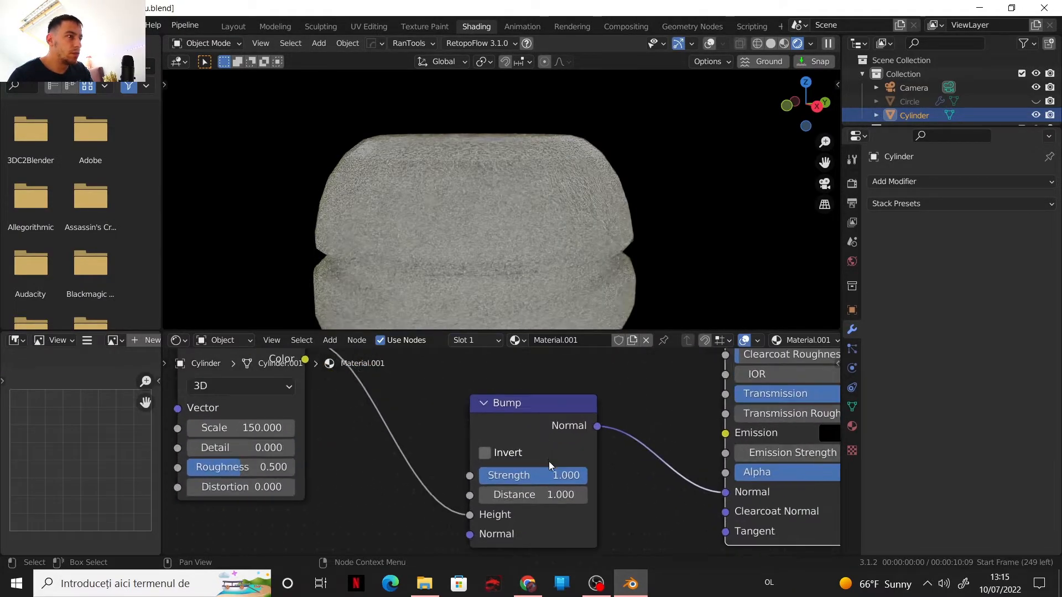
click(549, 471)
text(.1)
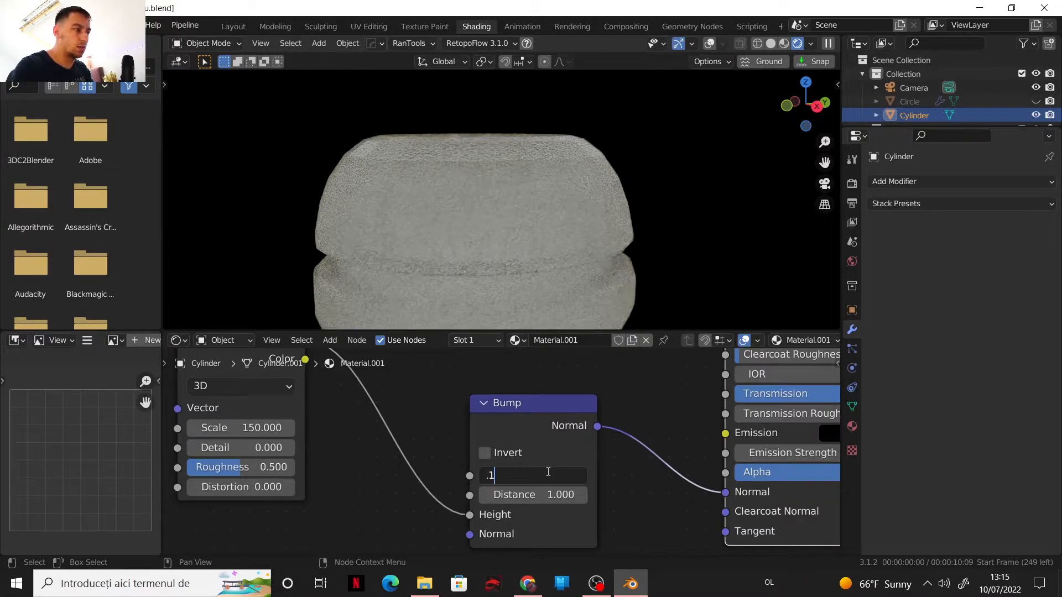
key(Return)
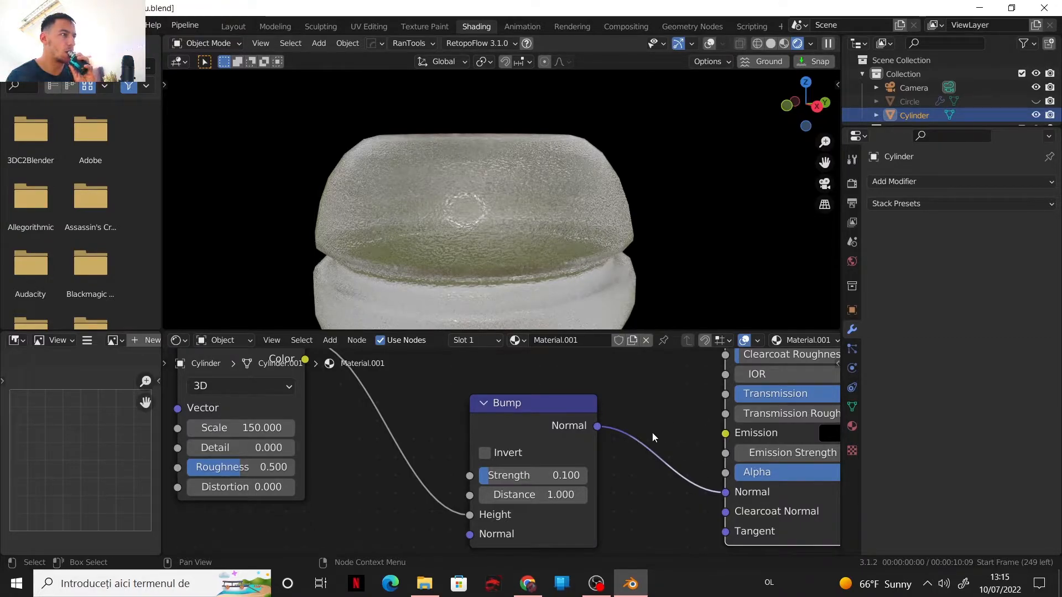
Step: Set the Bump node's Strength to 0.05
double_click(559, 474)
key(BackSpace)
text(0.05)
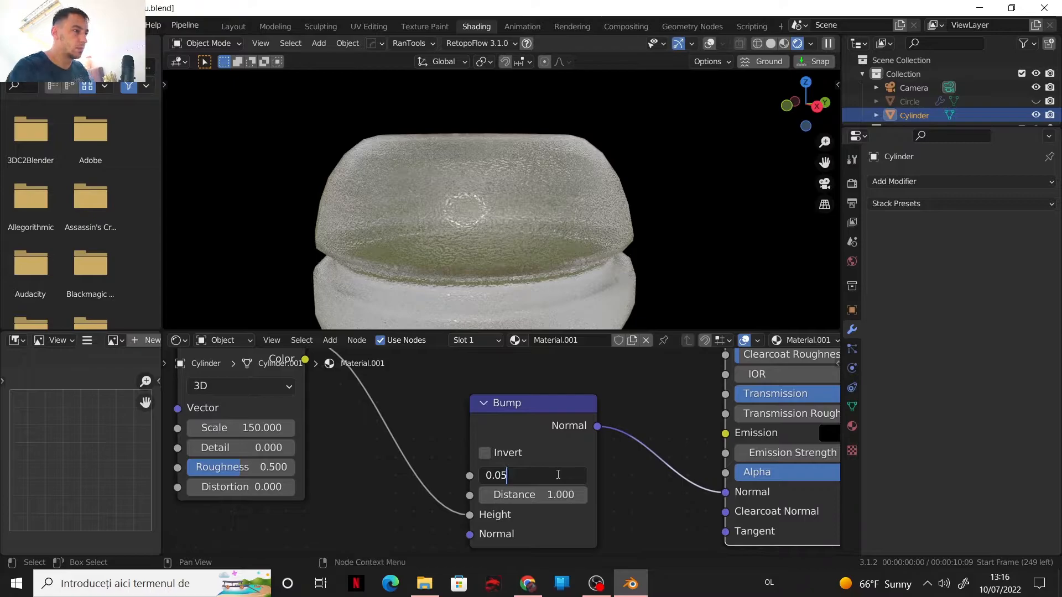
key(Return)
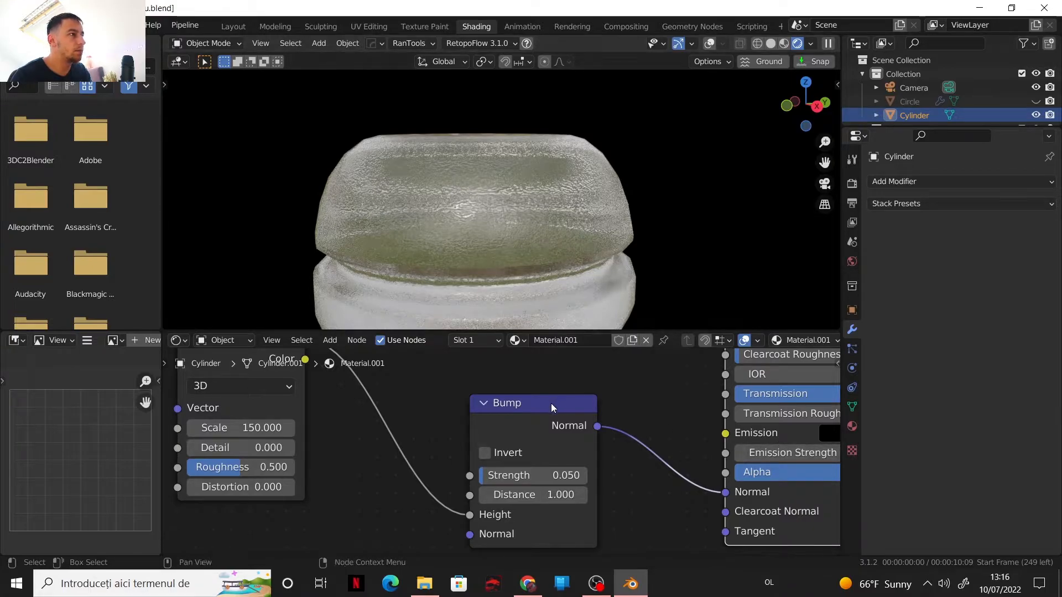
Step: Preview the Mix Shader's combined result on the model with the softer bump
scroll(645, 437, down, 2)
scroll(641, 433, down, 2)
middle_drag(640, 433, 418, 493)
scroll(559, 437, down, 1)
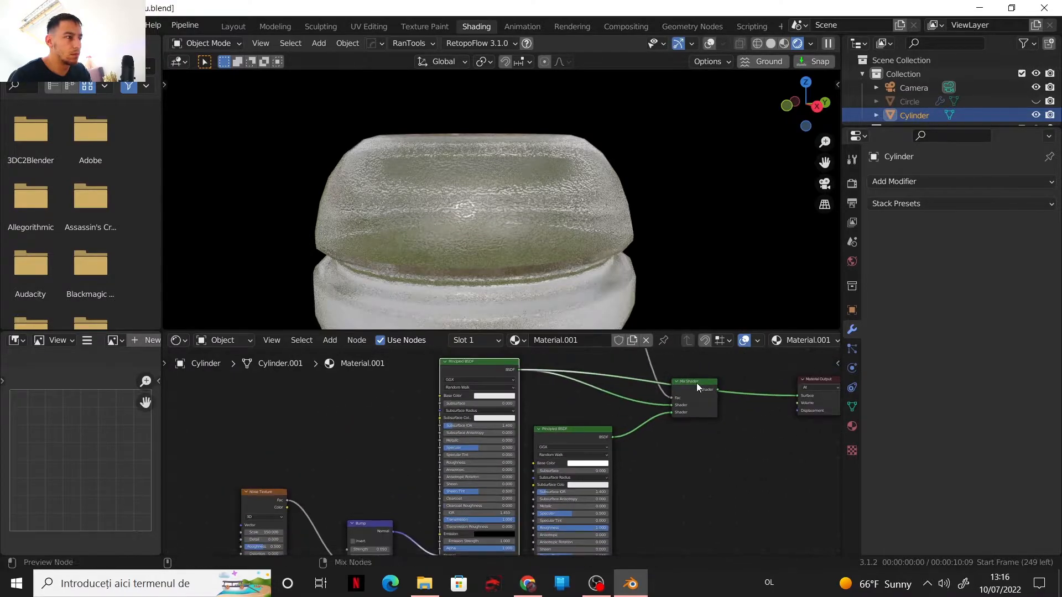
click(698, 383)
Step: Duplicate the Noise Texture node and place the copy just above the original
middle_drag(471, 424, 515, 430)
scroll(492, 447, up, 1)
scroll(515, 431, up, 1)
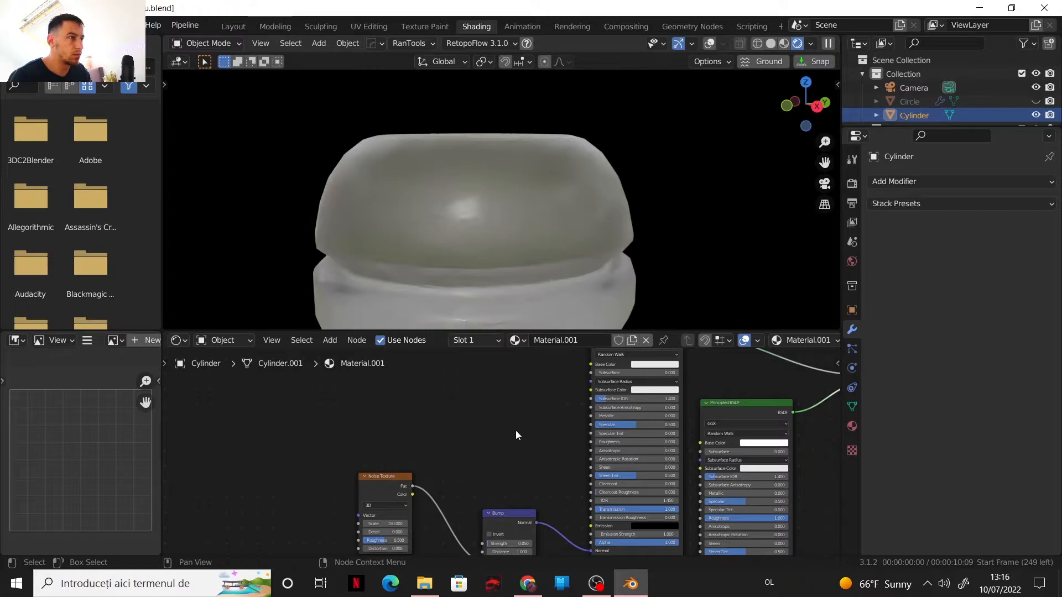
click(382, 485)
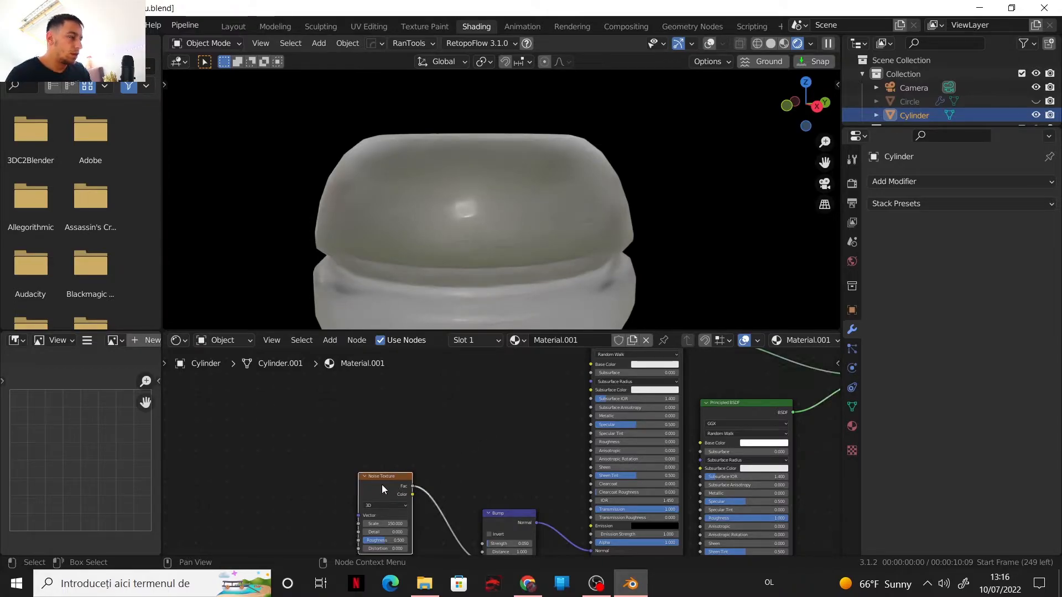
key(shift+d)
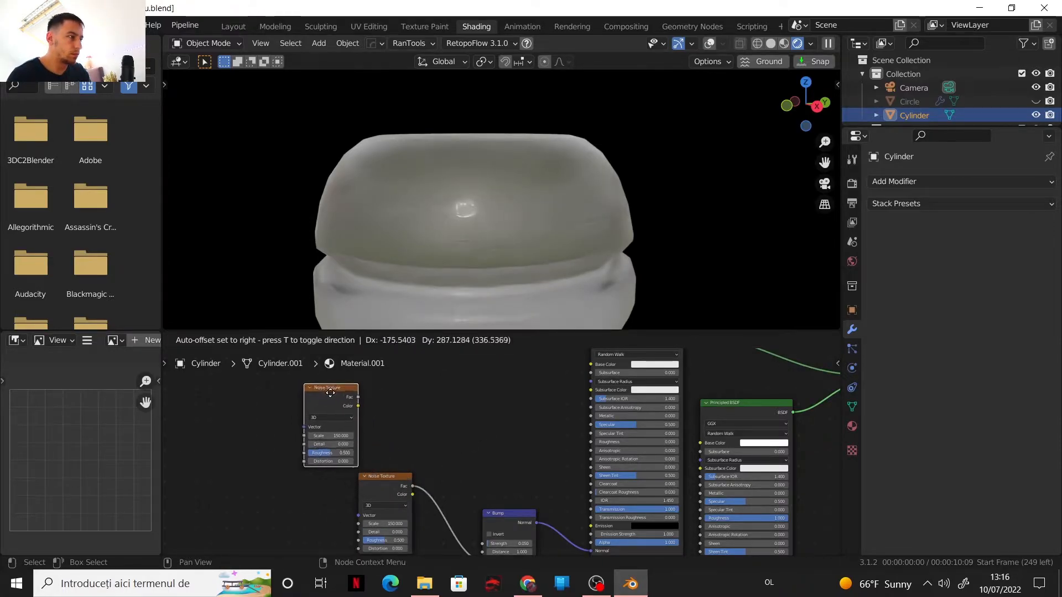
click(358, 399)
scroll(453, 439, up, 1)
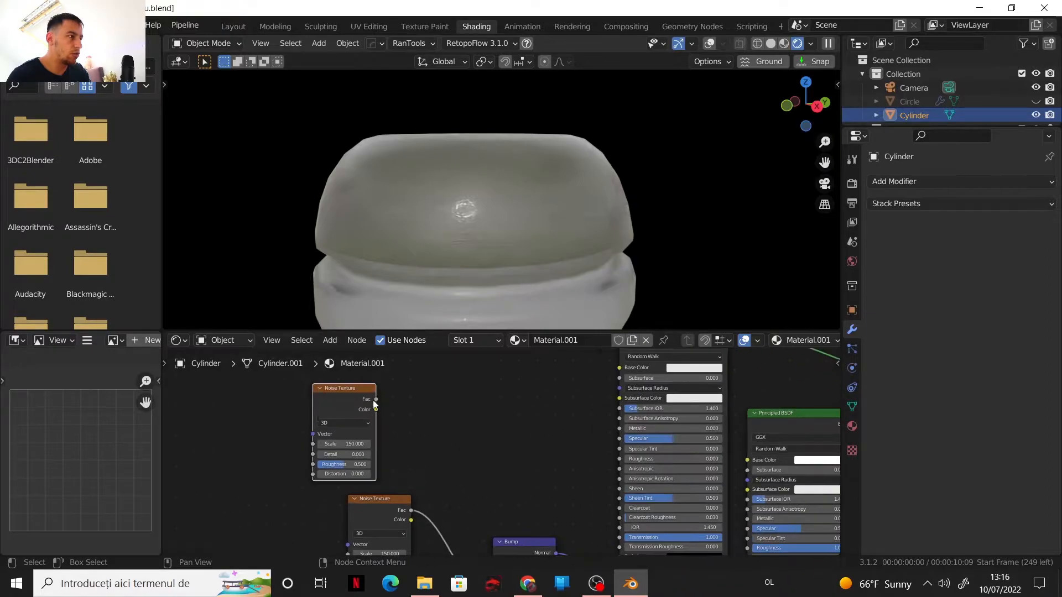
Step: Preview the duplicated Noise Texture on the model and set its Scale to 3
ctrl+shift+click(360, 390)
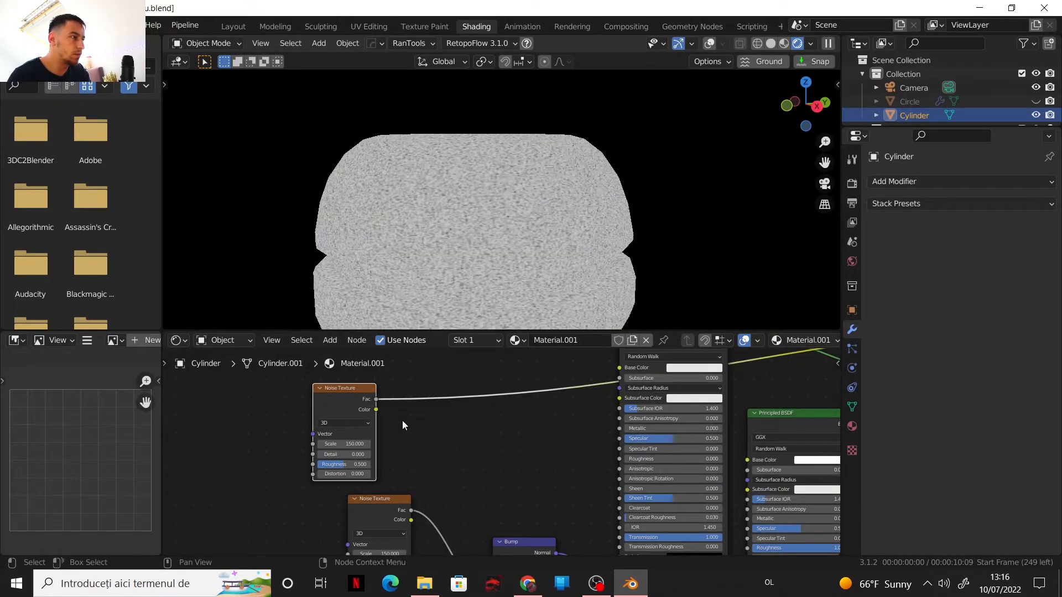
click(343, 443)
text(1)
key(Return)
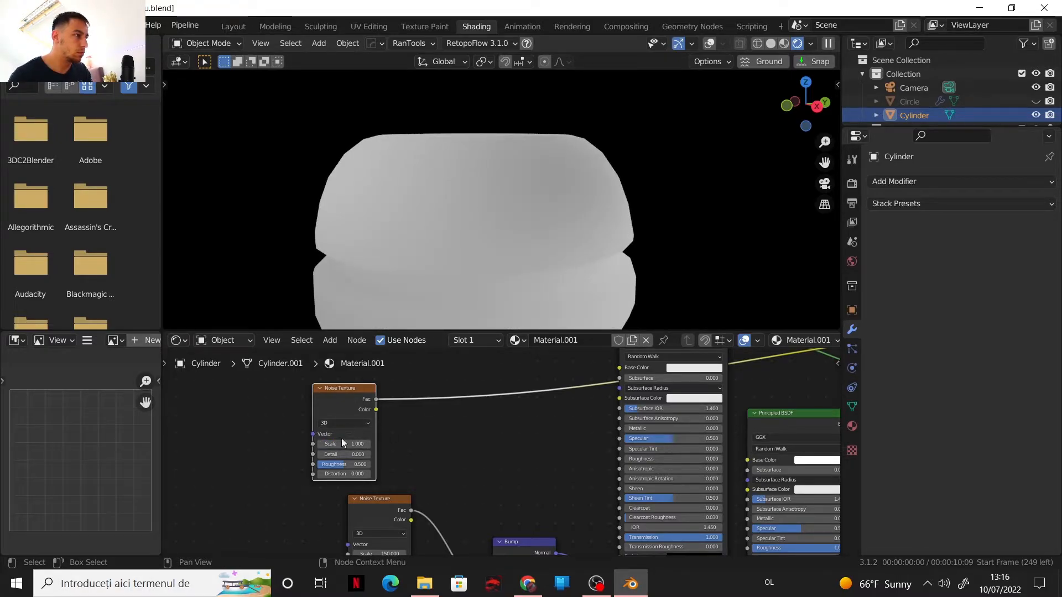
click(342, 441)
text(3)
key(Return)
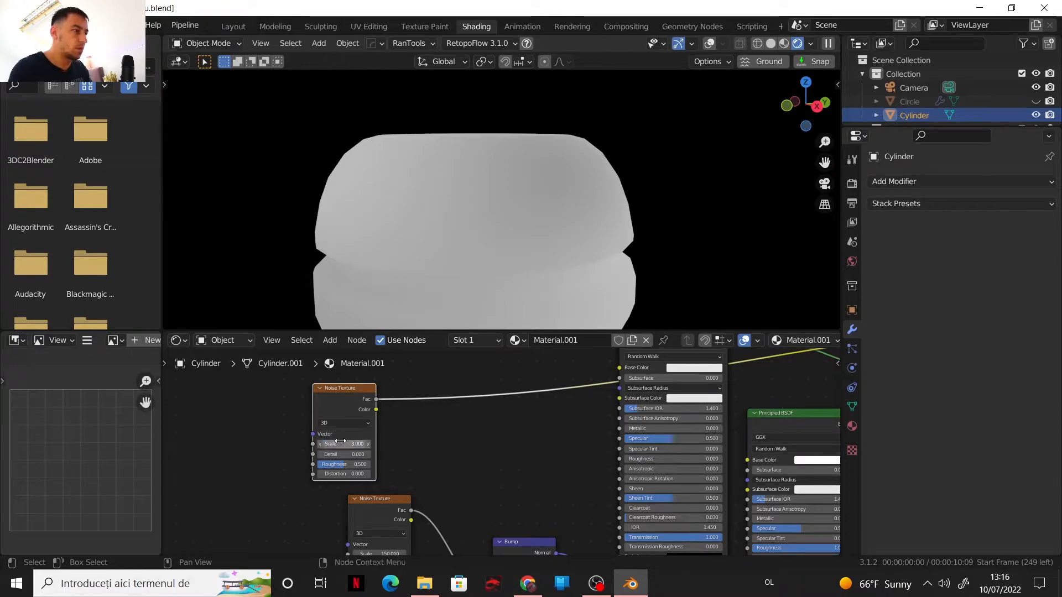
Step: Connect the duplicated Noise Texture's Fac to the first Principled BSDF's Roughness and insert a ColorRamp node on that link
scroll(505, 443, down, 2)
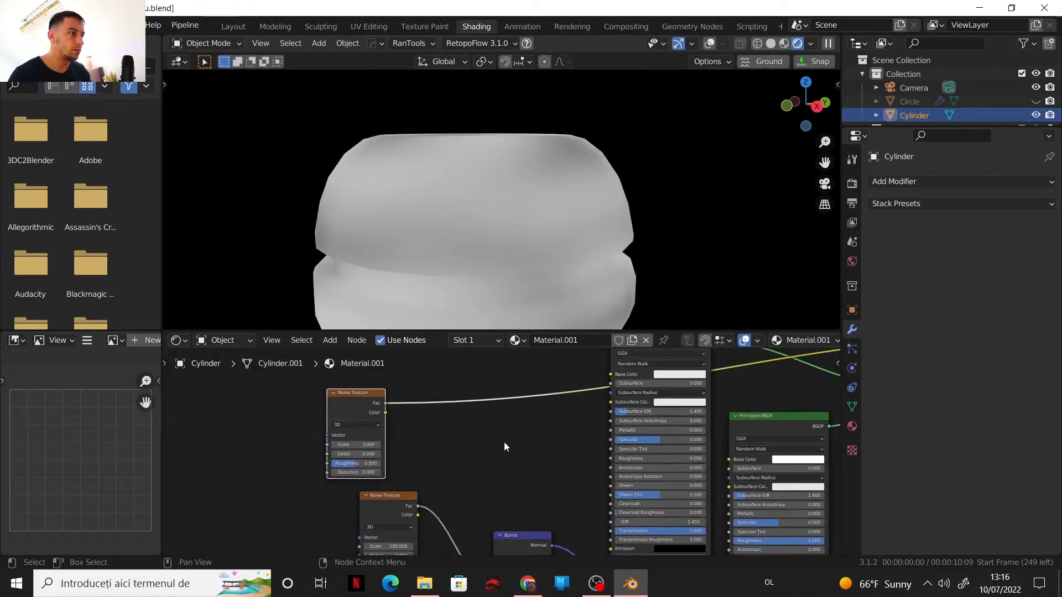
drag(387, 407, 612, 458)
key(shift+a)
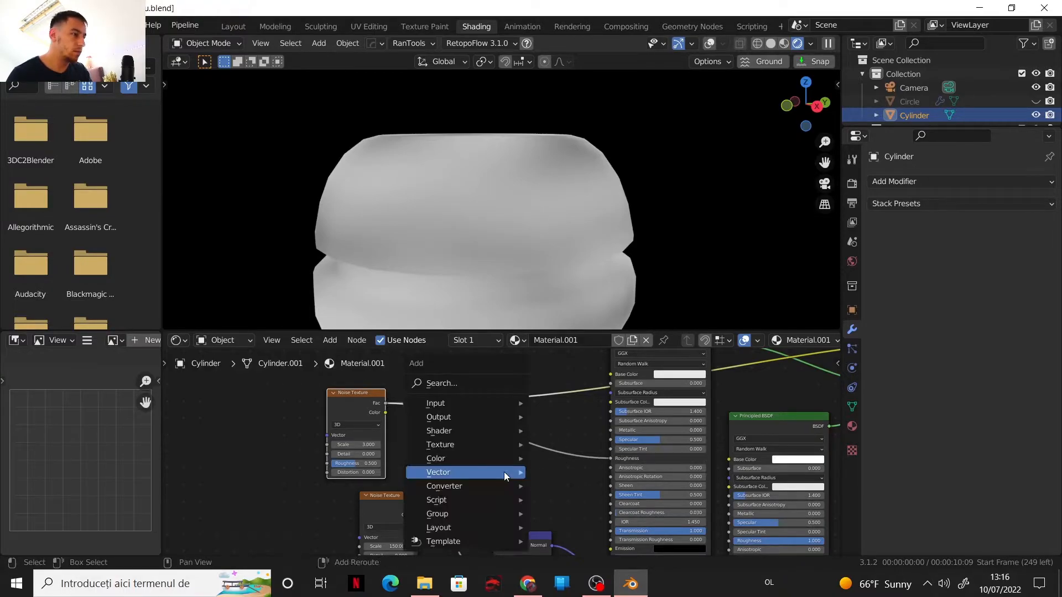
mouse_move(482, 471)
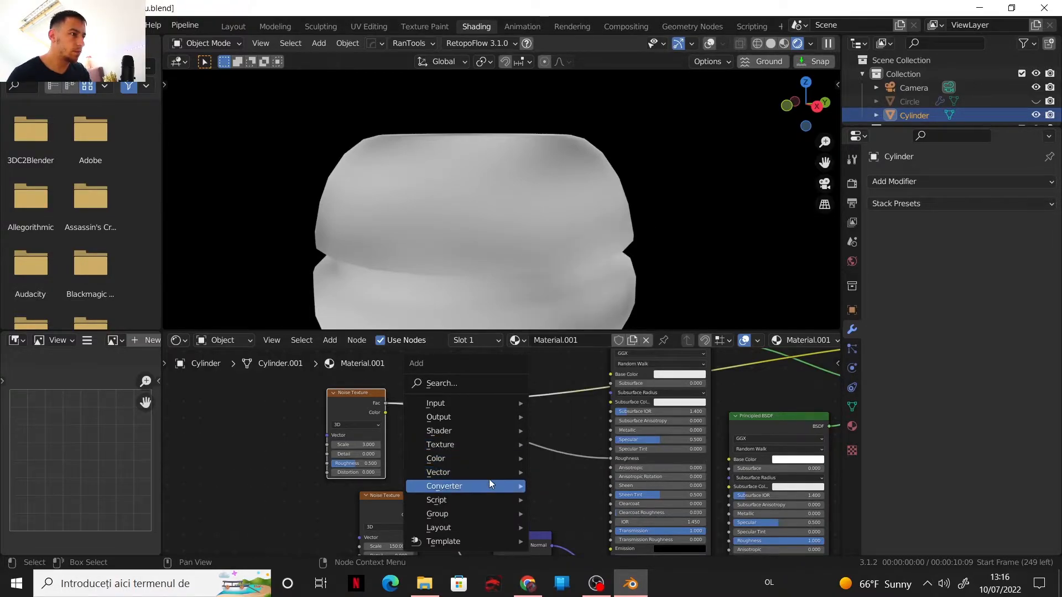
click(562, 320)
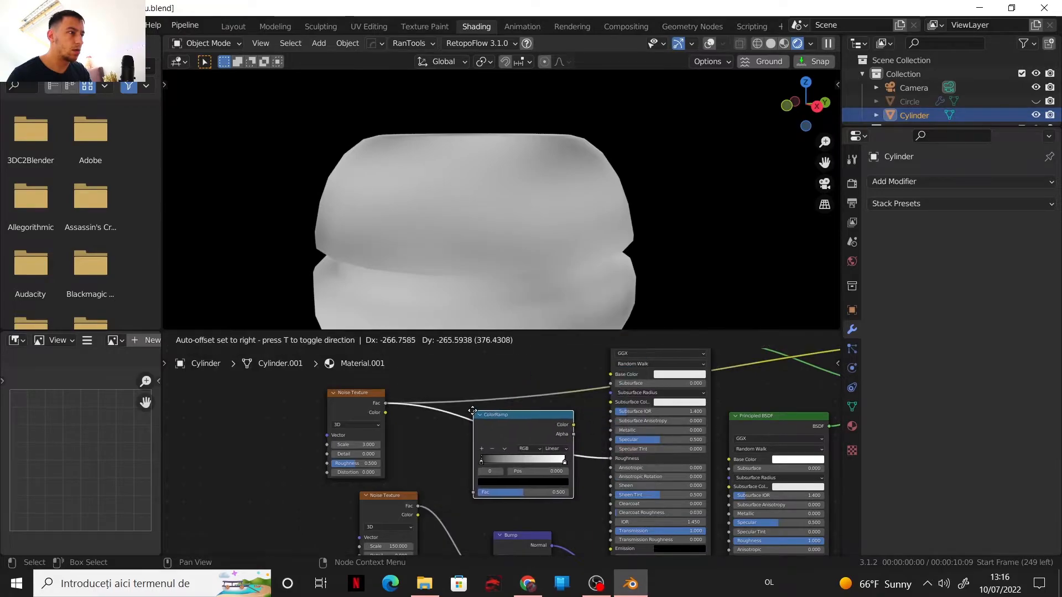
click(471, 408)
Step: Move the ColorRamp's black stop to about position 0.458 to increase the contrast
scroll(526, 428, up, 1)
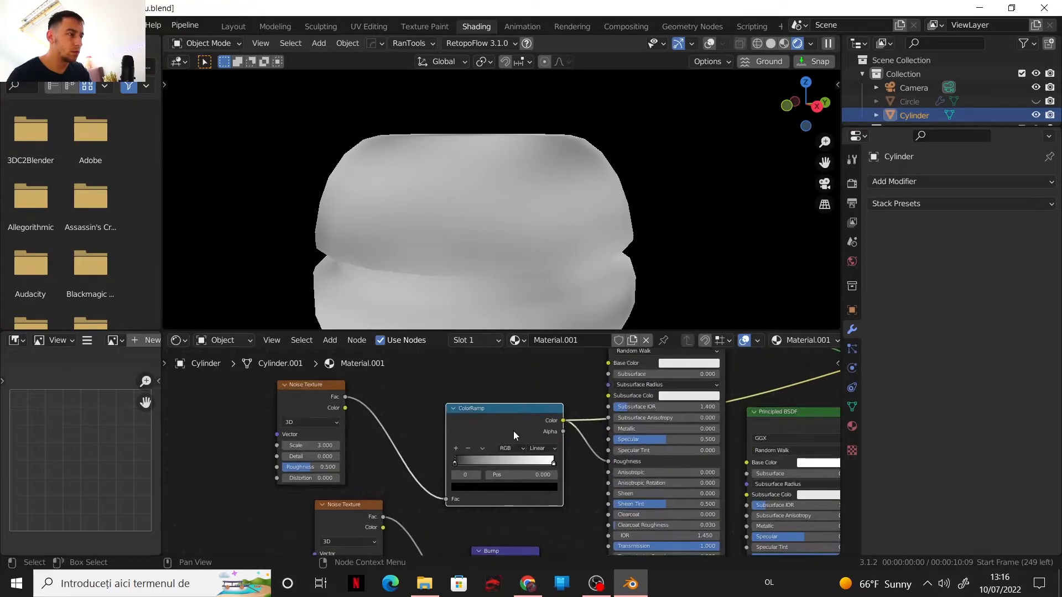
drag(455, 463, 502, 461)
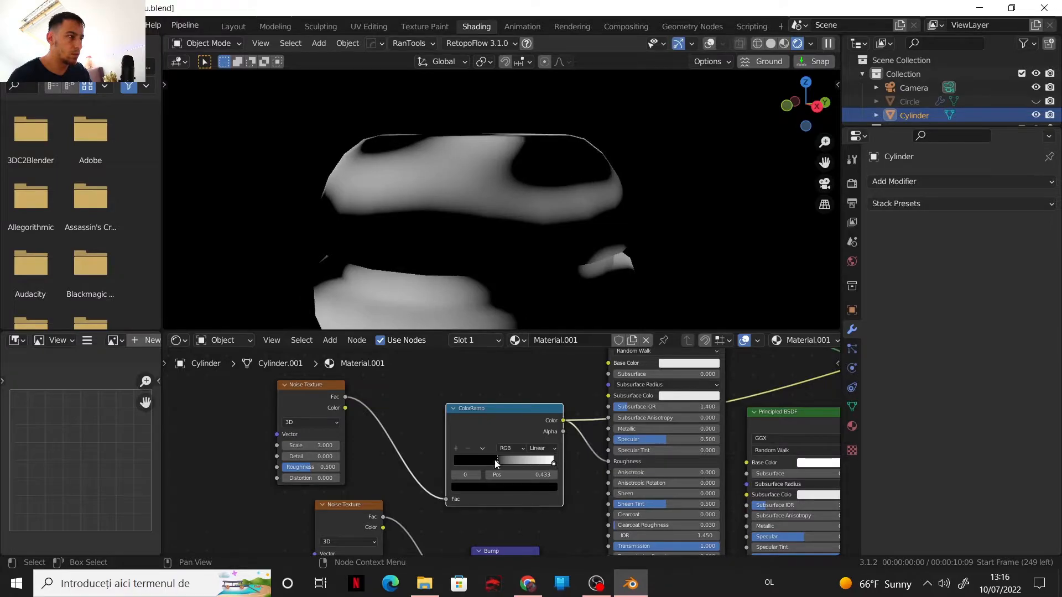
drag(497, 462, 500, 462)
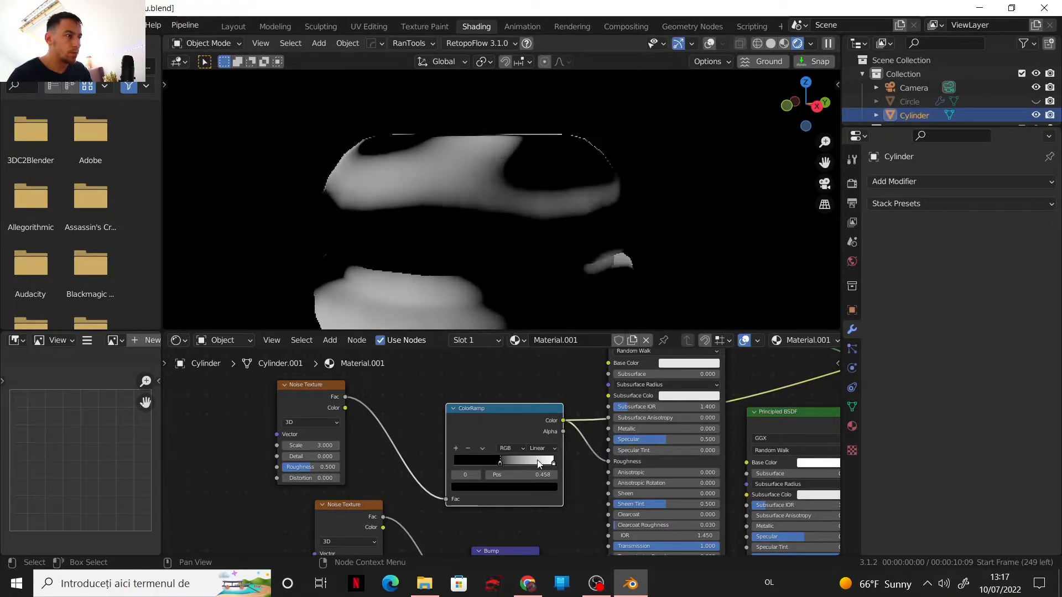
Step: Darken the ColorRamp's white stop to a medium grey
click(553, 462)
click(539, 487)
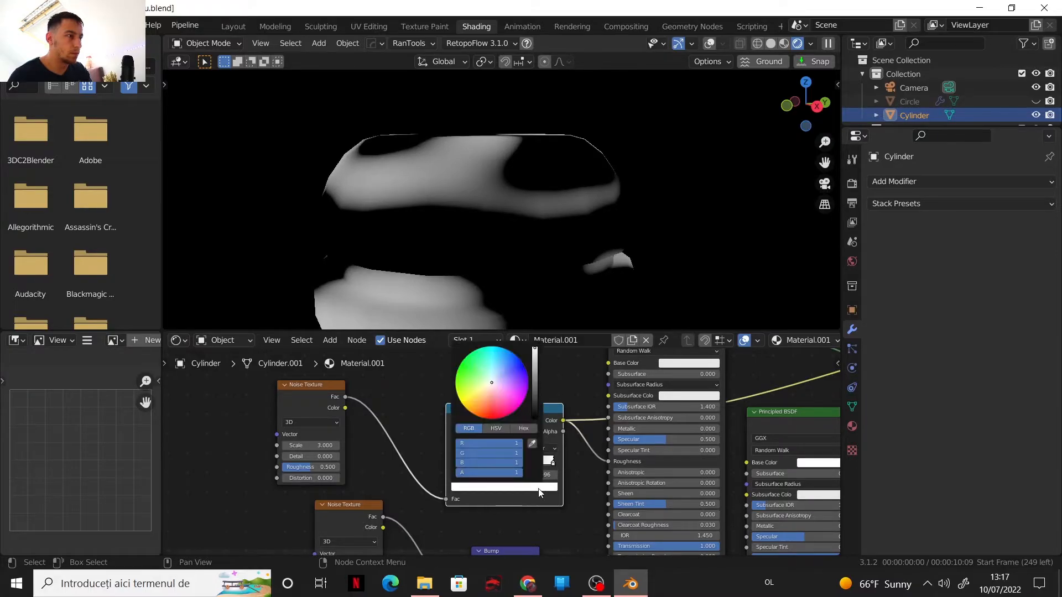
drag(535, 382, 535, 386)
Step: Preview the first Principled BSDF on the model with the noise-driven roughness
scroll(674, 383, down, 2)
middle_drag(674, 384, 630, 431)
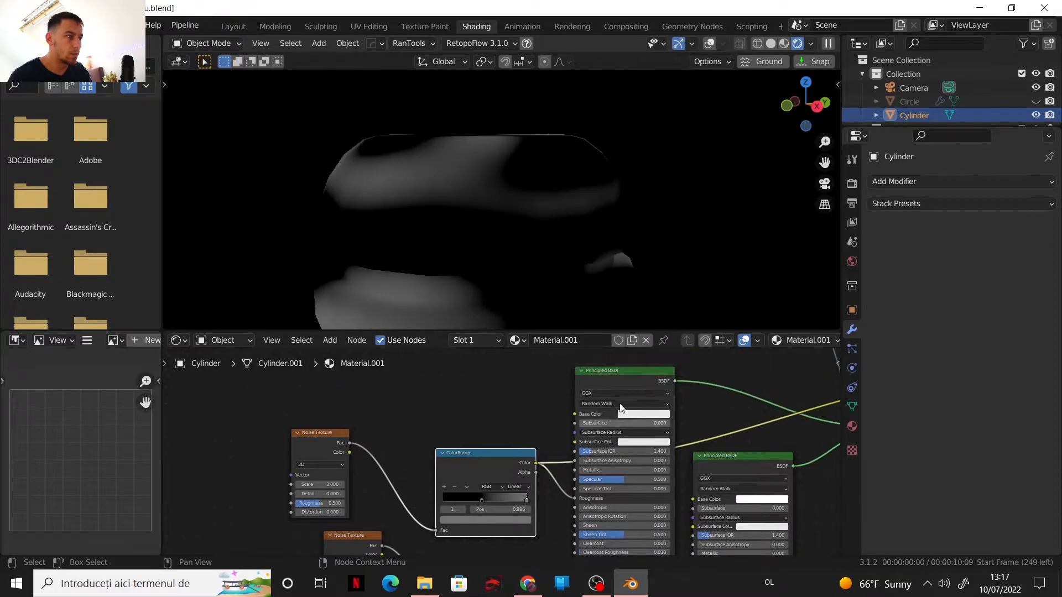
ctrl+shift+click(617, 378)
middle_drag(525, 421, 537, 399)
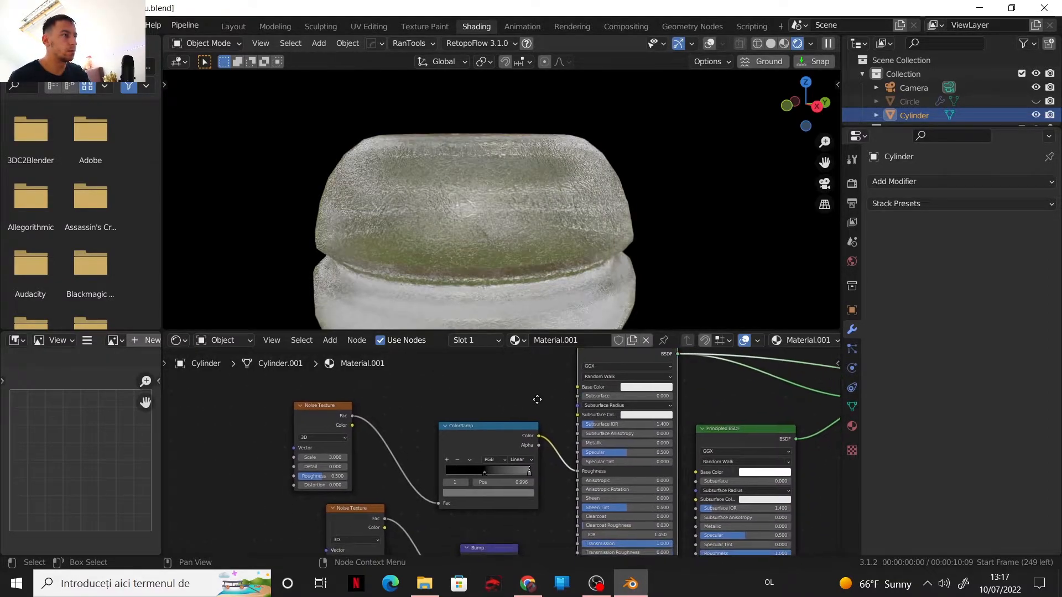
Step: Fine-tune the brightness of the ColorRamp's grey stop to adjust the roughness variation
click(523, 492)
click(514, 398)
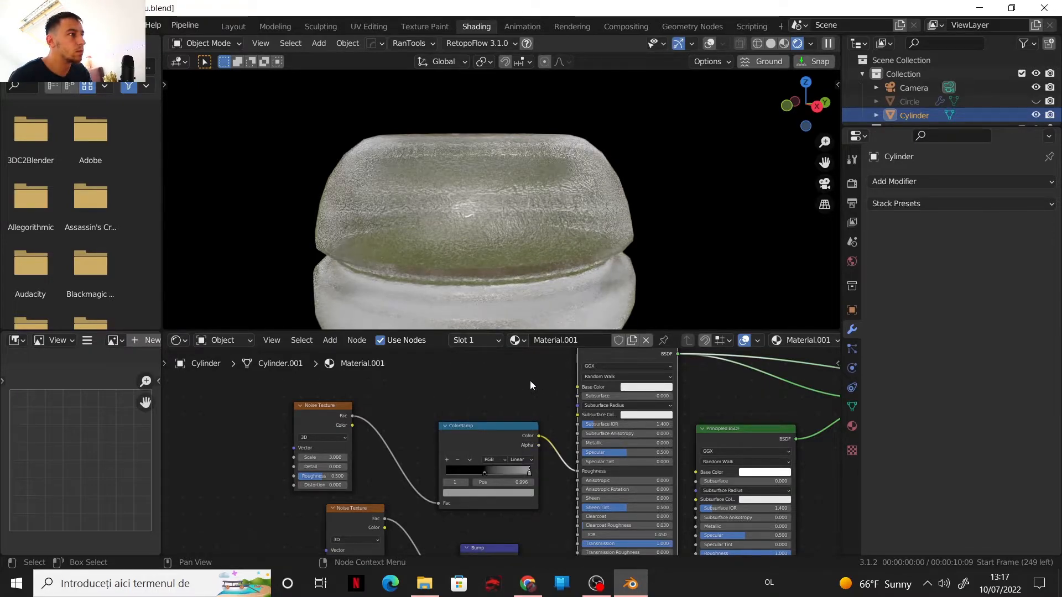
scroll(520, 403, down, 2)
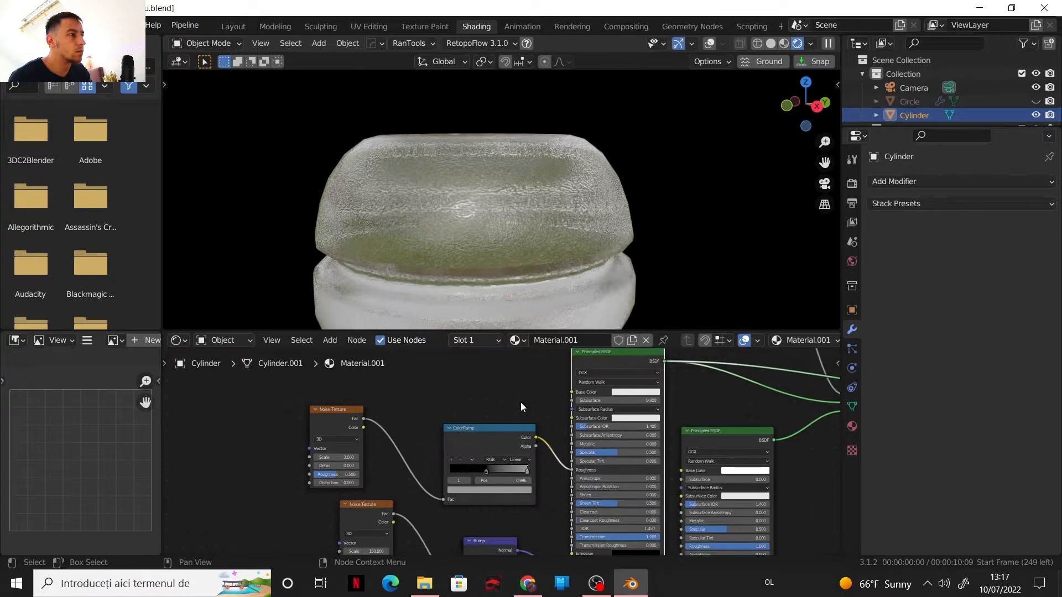
Step: Preview the Mix Shader's combined result on the model
middle_drag(518, 404, 453, 417)
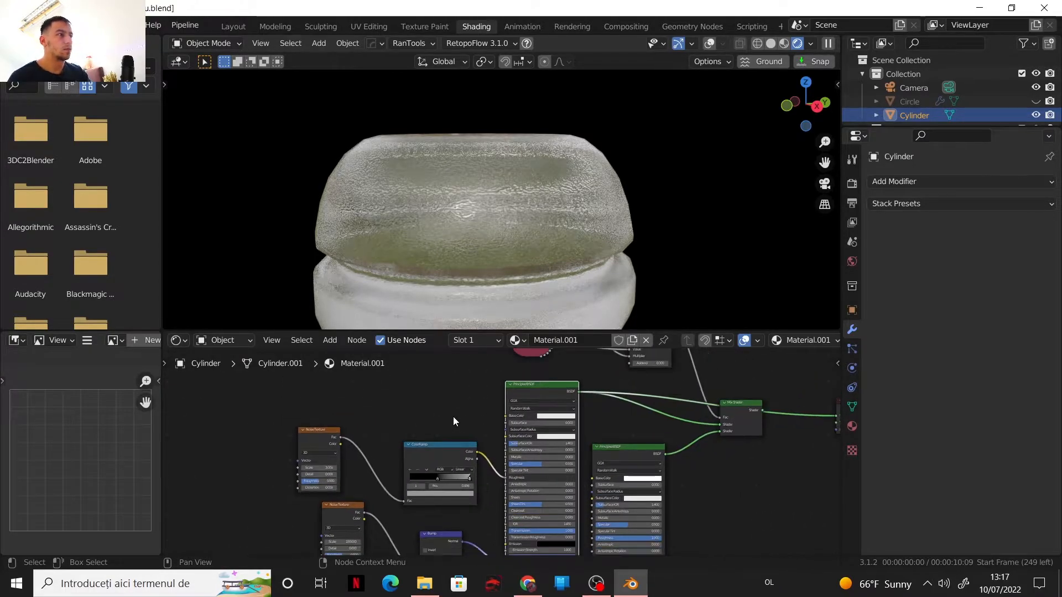
scroll(483, 416, down, 1)
middle_drag(472, 409, 447, 404)
middle_drag(634, 429, 580, 425)
ctrl+shift+click(650, 397)
scroll(672, 443, down, 1)
scroll(673, 444, down, 1)
middle_drag(659, 455, 727, 506)
scroll(685, 469, down, 1)
middle_drag(691, 419, 706, 391)
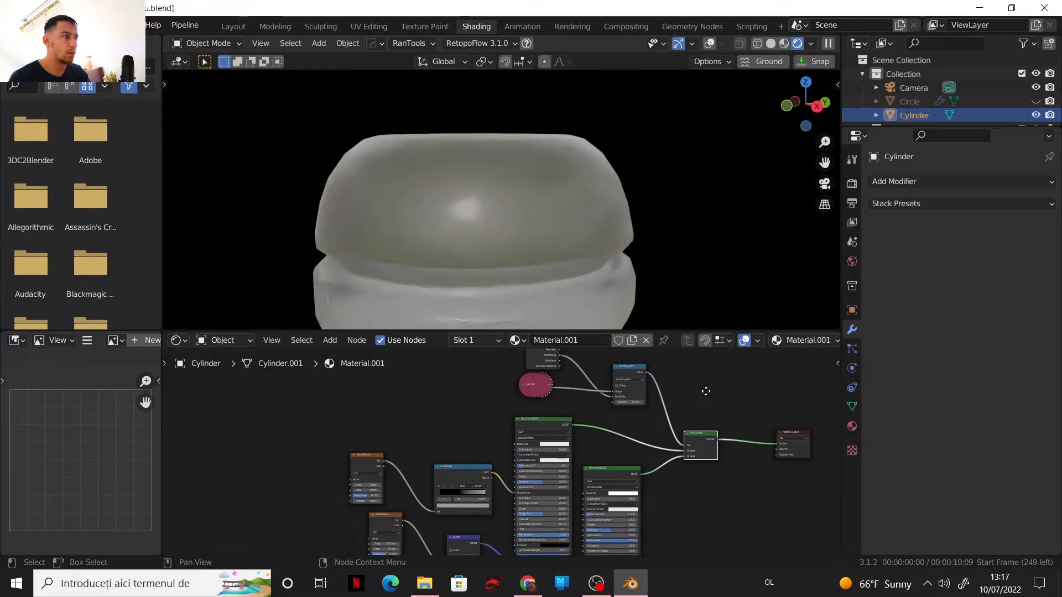
Step: Set the first Principled BSDF's base color to a light red with R 1, G 0.140 and B 0.117
scroll(620, 438, up, 3)
middle_drag(599, 425, 502, 406)
scroll(569, 399, up, 5)
scroll(491, 403, up, 1)
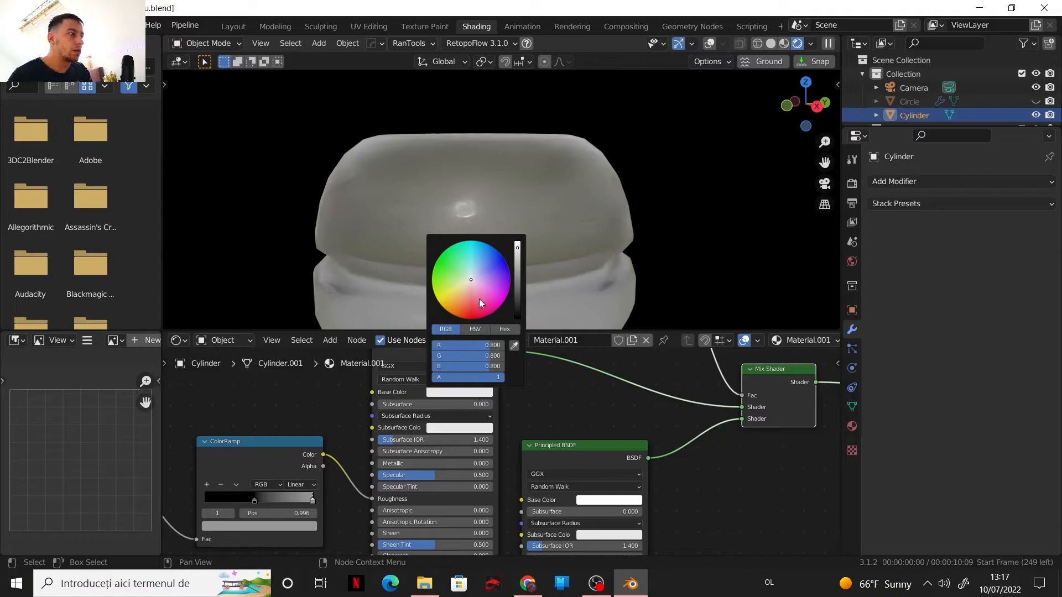
drag(470, 297, 473, 319)
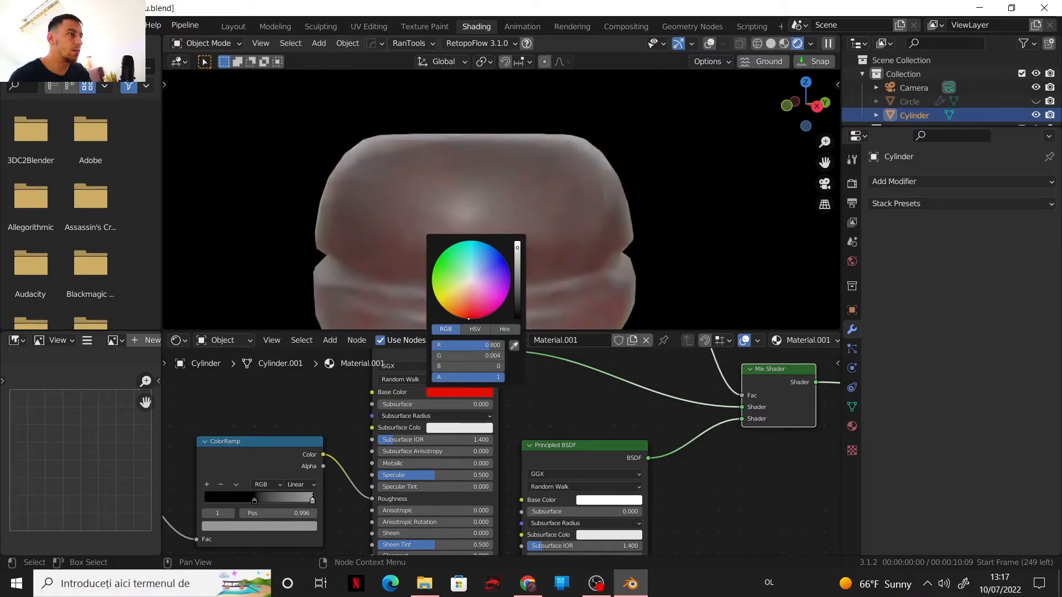
drag(518, 247, 518, 242)
drag(467, 306, 469, 304)
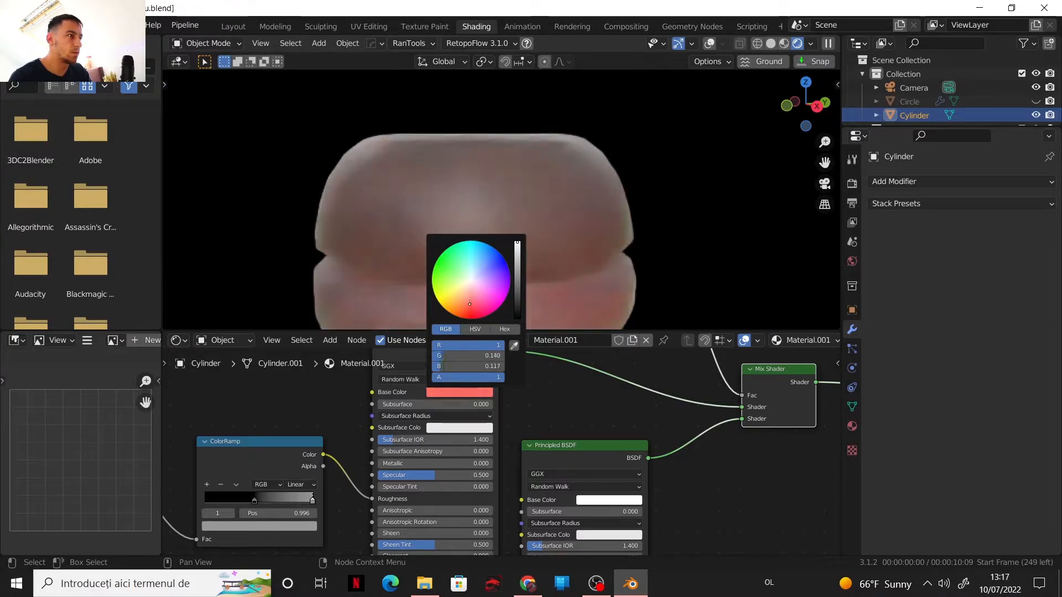
Step: Change the second Principled BSDF's base color to a saturated red
click(624, 501)
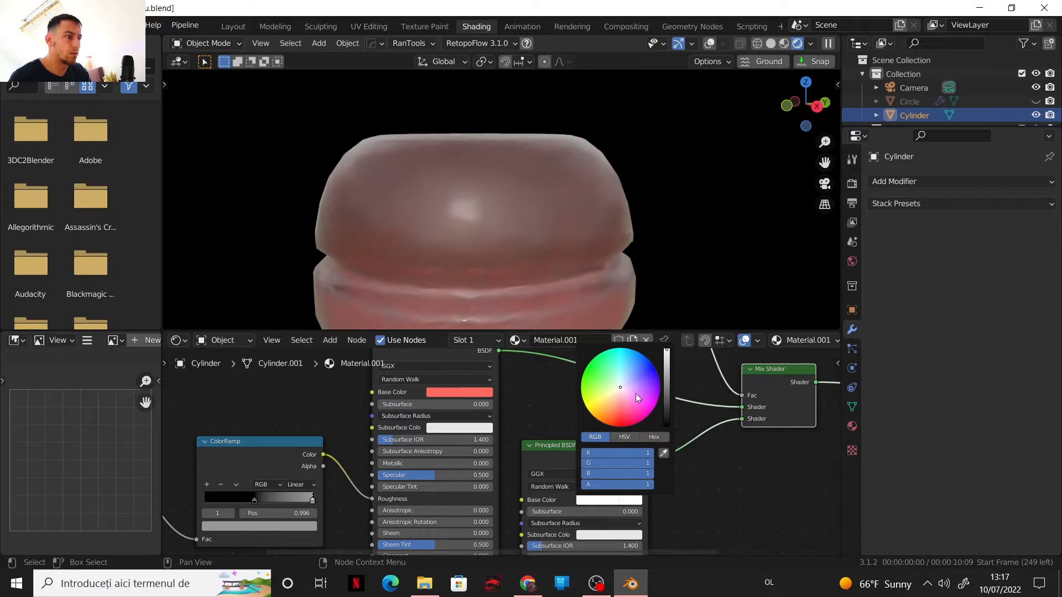
drag(620, 387, 618, 423)
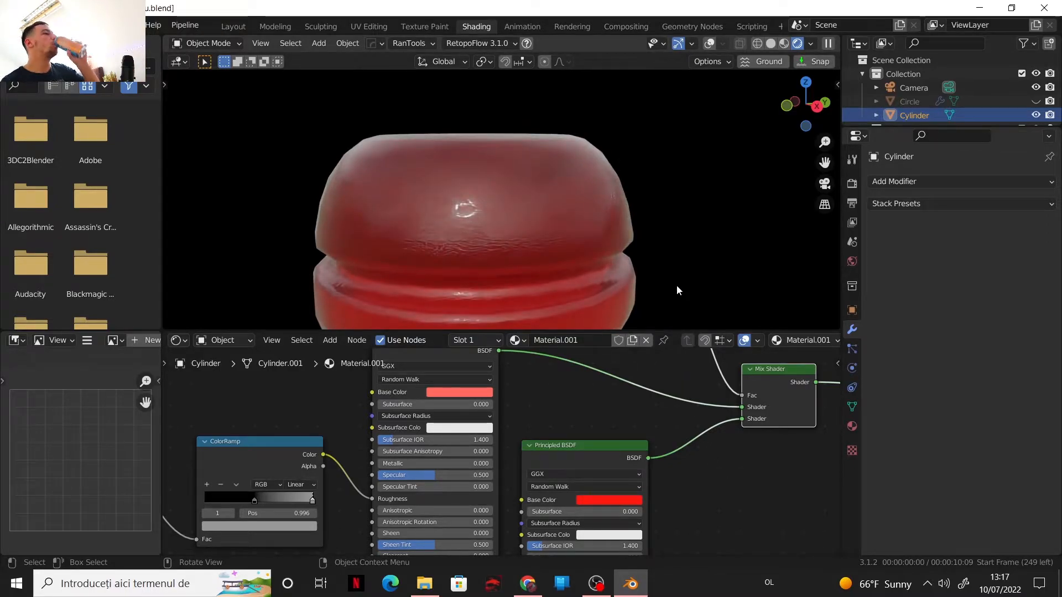
scroll(656, 222, down, 2)
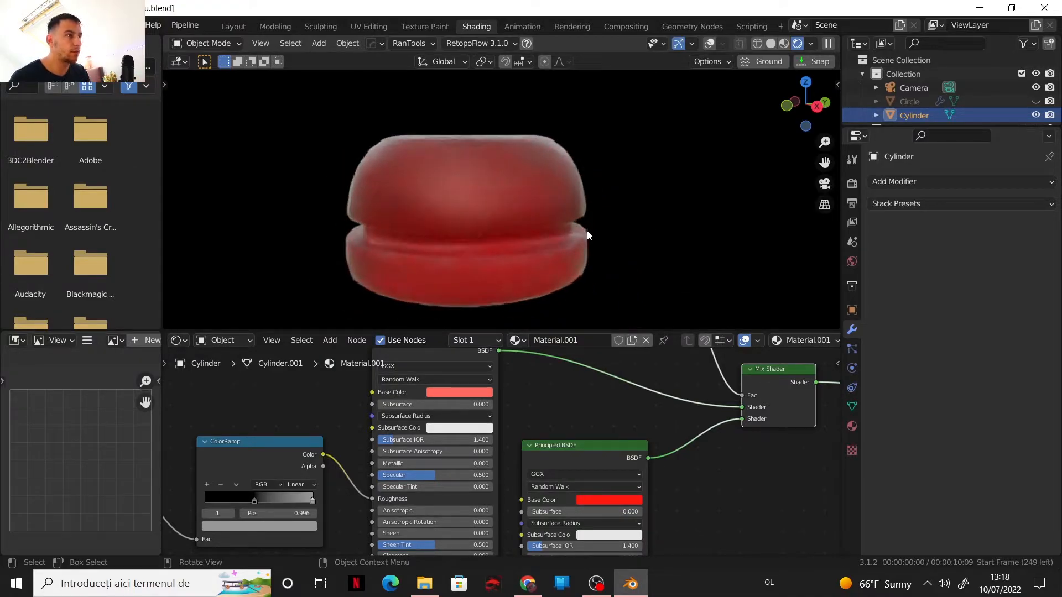
scroll(584, 248, down, 1)
Step: Move the Material Output farther from the Mix Shader and add a third Principled BSDF below the gap
middle_drag(683, 480, 431, 516)
scroll(493, 484, down, 5)
middle_drag(554, 486, 527, 455)
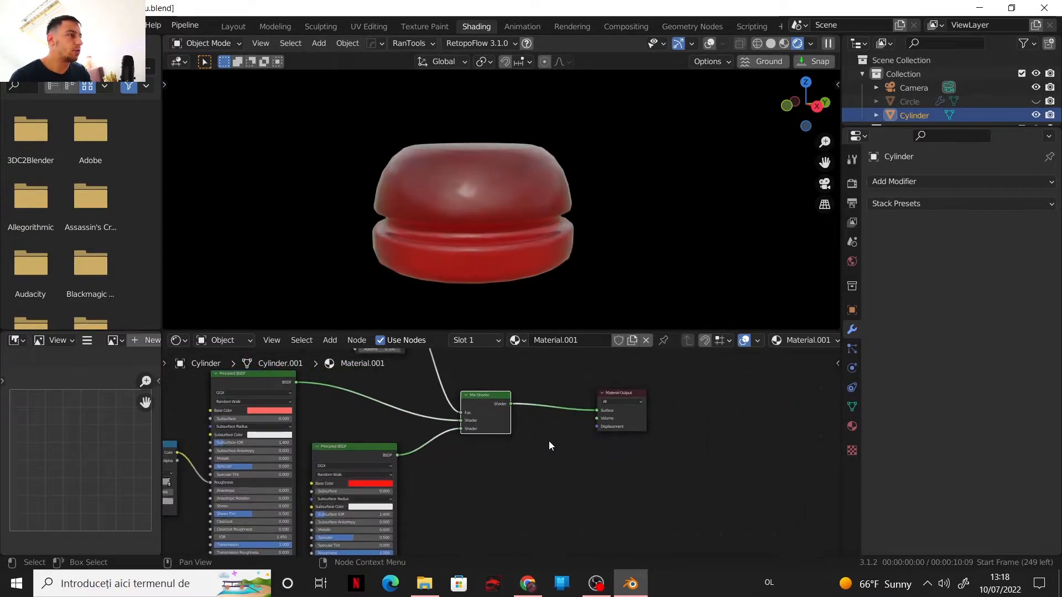
drag(620, 390, 714, 386)
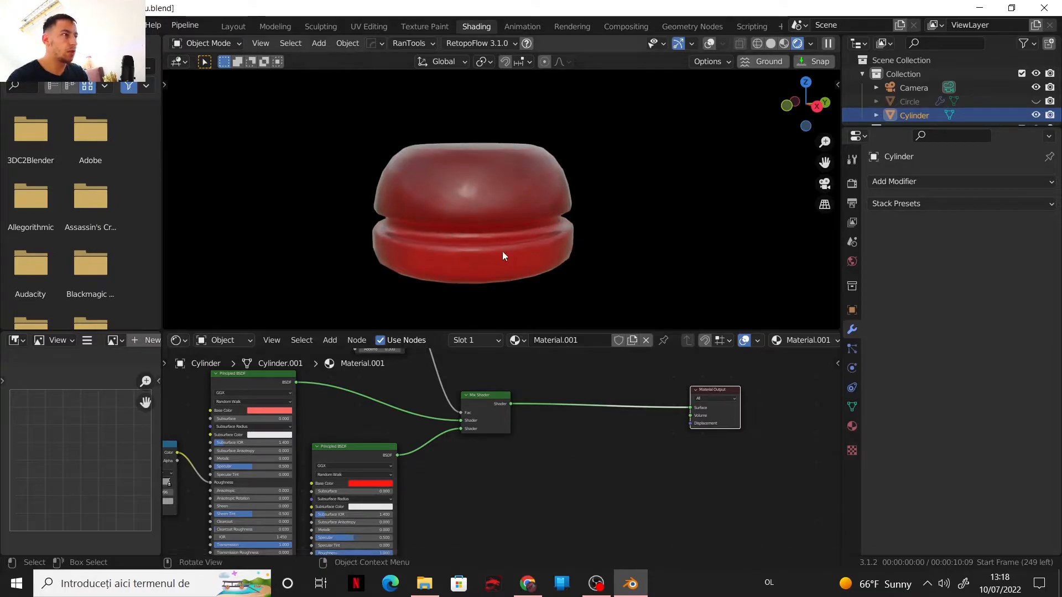
key(shift+a)
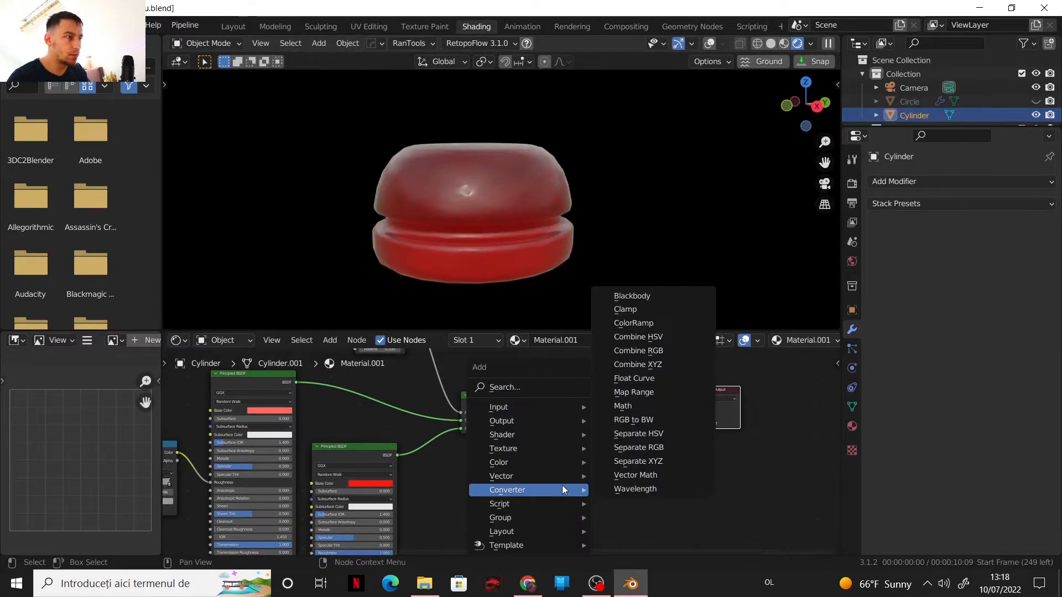
mouse_move(553, 448)
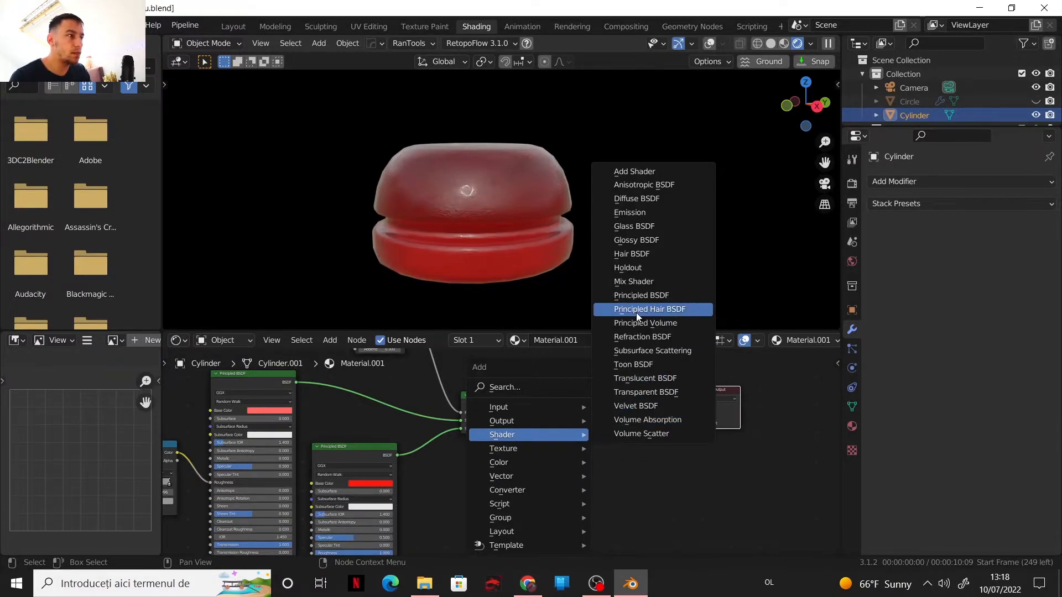
click(641, 296)
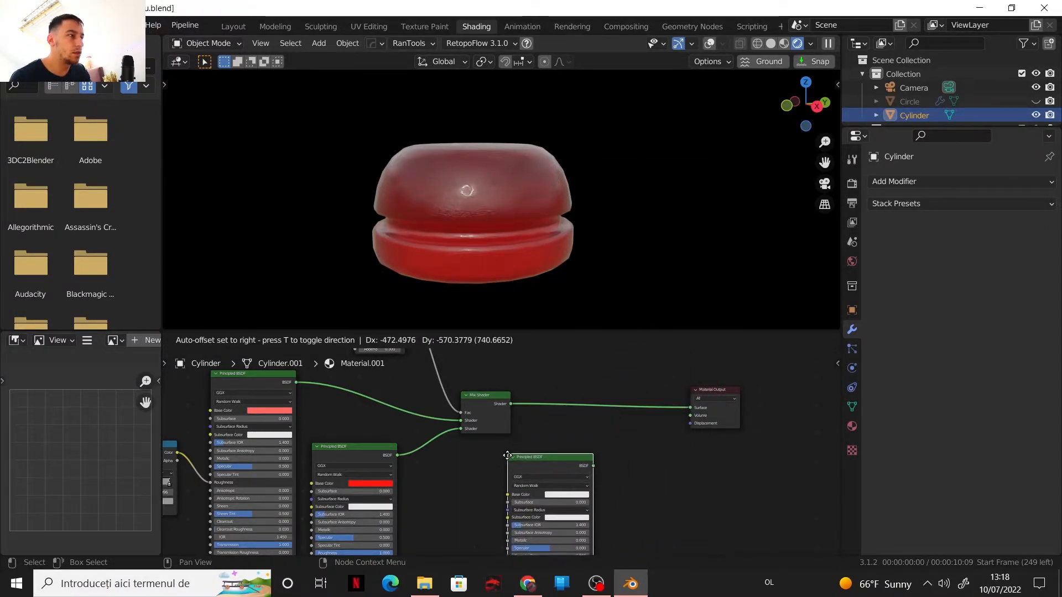
click(507, 446)
Step: Duplicate the Mix Shader onto the link to the Material Output and connect the third Principled BSDF to its second shader input
click(488, 403)
key(shift+d)
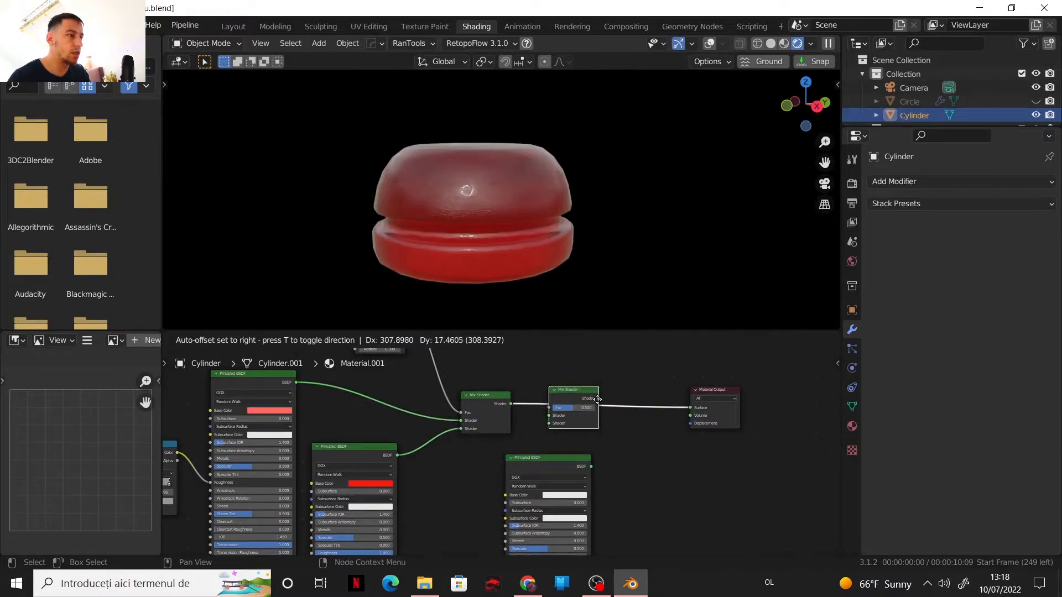
click(613, 402)
middle_drag(601, 453, 620, 440)
drag(607, 453, 515, 440)
Step: Set the third Principled BSDF's base color to white and lower its roughness
middle_drag(595, 480, 663, 366)
scroll(630, 420, up, 4)
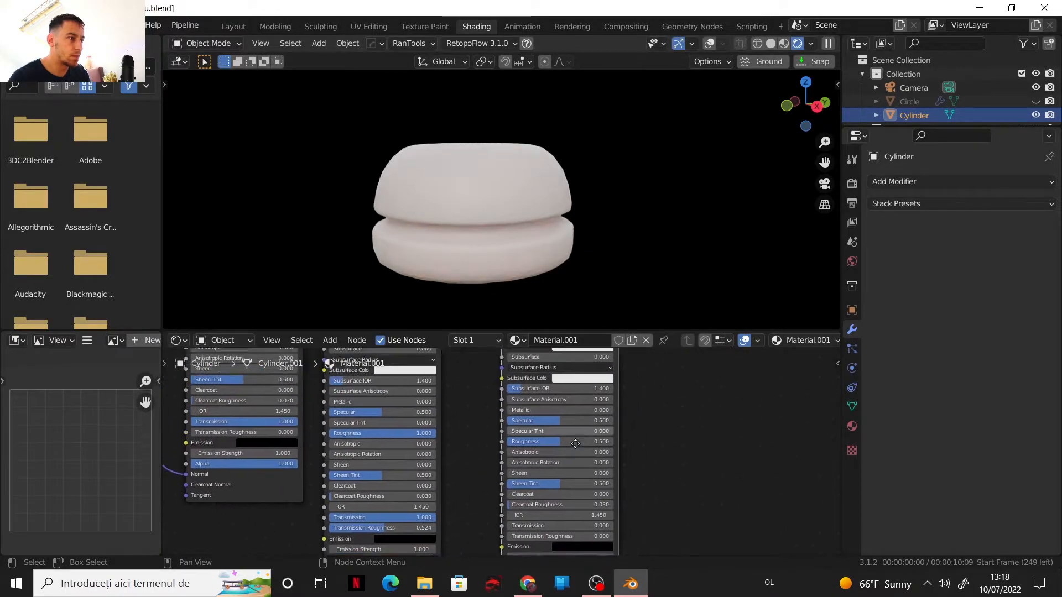
click(540, 378)
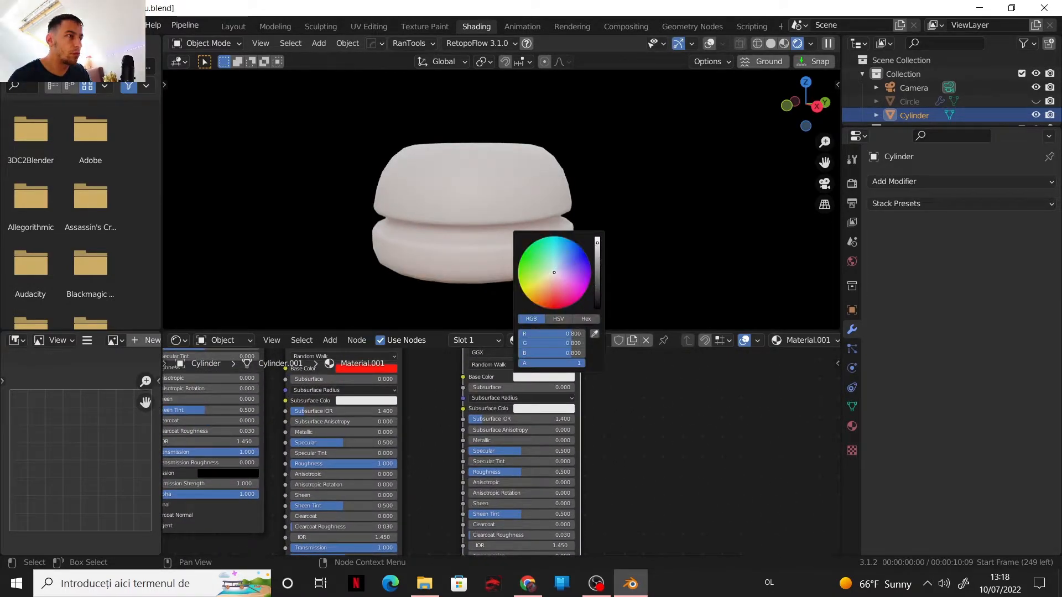
scroll(530, 468, up, 1)
drag(529, 471, 487, 471)
Step: Connect the Bump node's Normal output to the third Principled BSDF's Normal input and inspect the model's surface
scroll(701, 446, down, 4)
scroll(319, 388, down, 1)
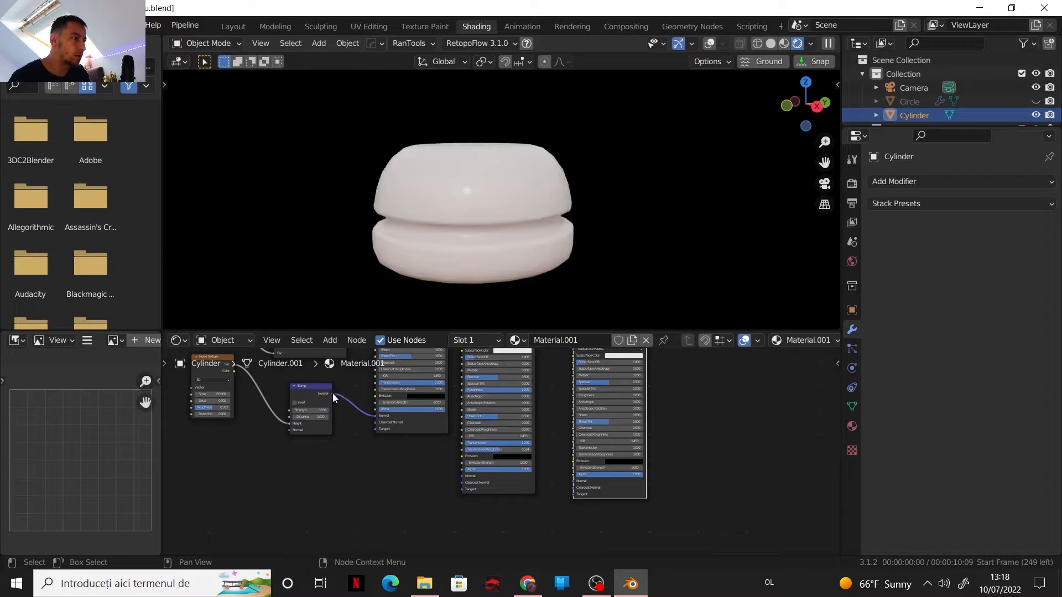
drag(333, 394, 570, 481)
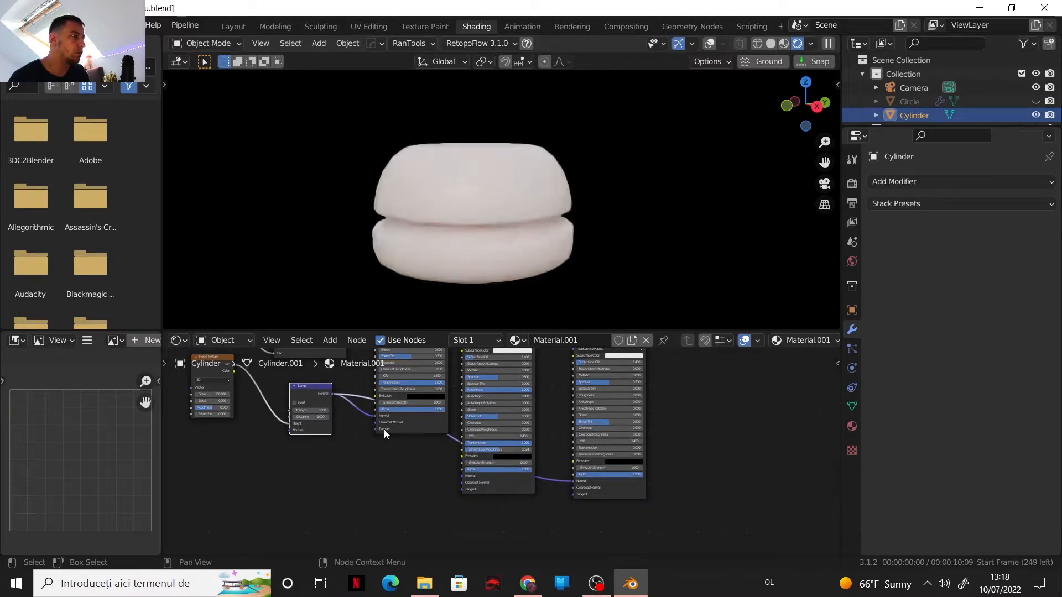
middle_drag(548, 417, 527, 481)
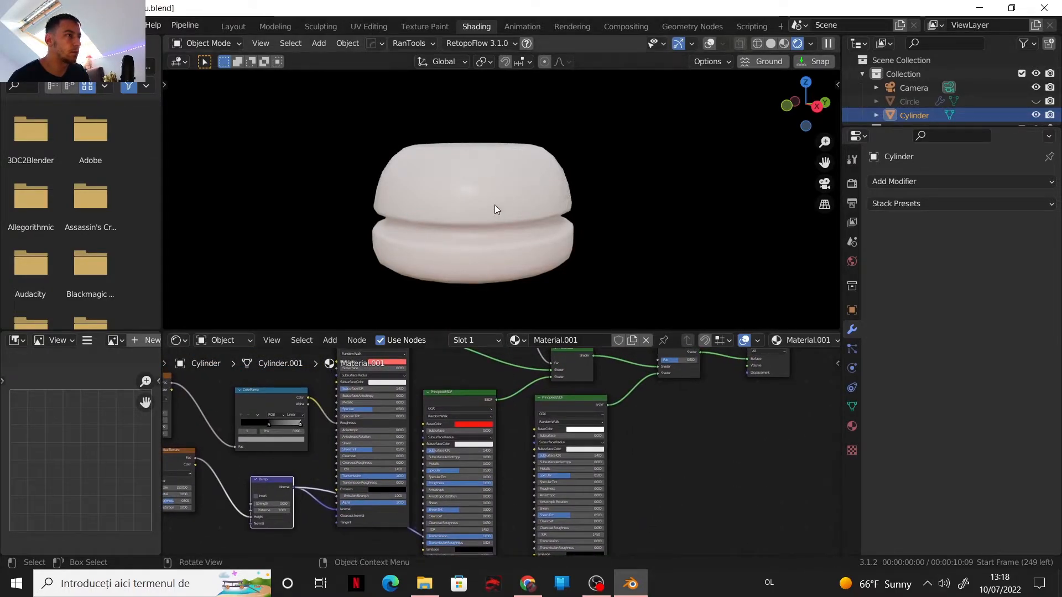
middle_drag(494, 203, 470, 186)
scroll(505, 190, up, 3)
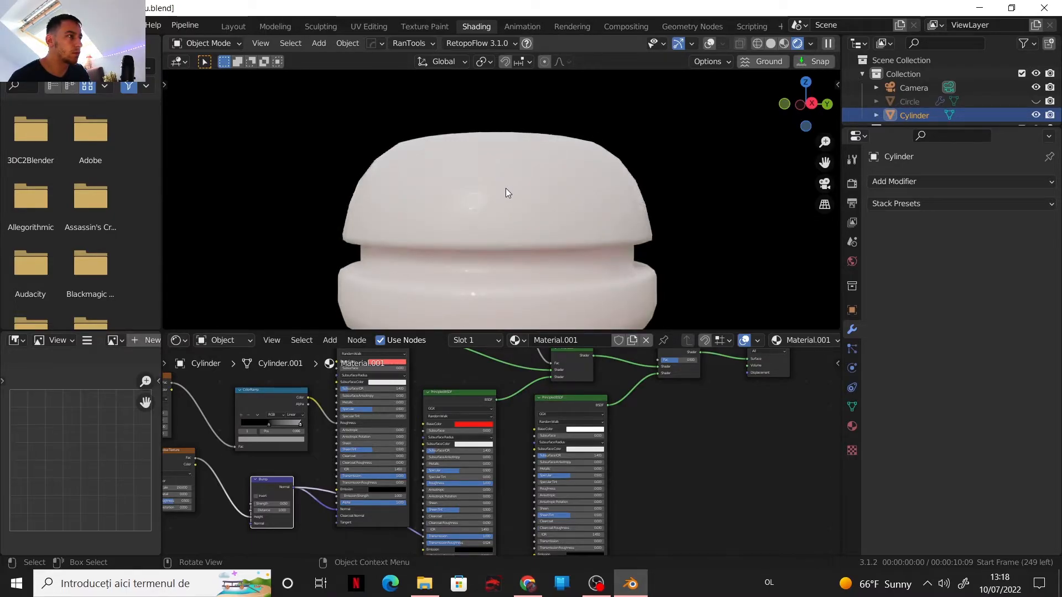
Step: Duplicate the Bump node, feed its Height from the noise's Fac, and connect its Normal to the third Principled BSDF
middle_drag(510, 415, 633, 393)
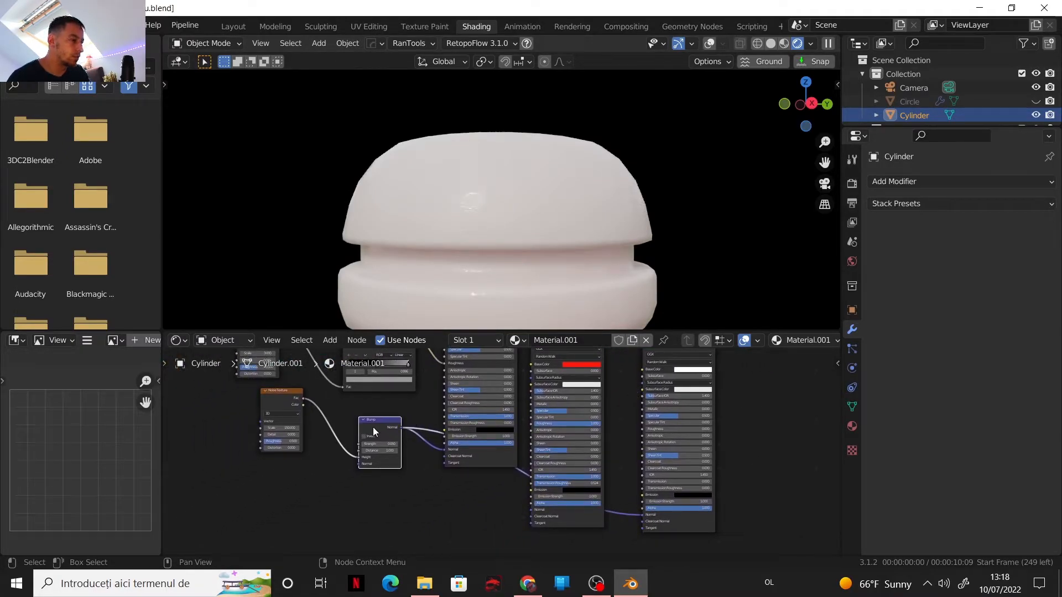
key(shift+d)
click(407, 511)
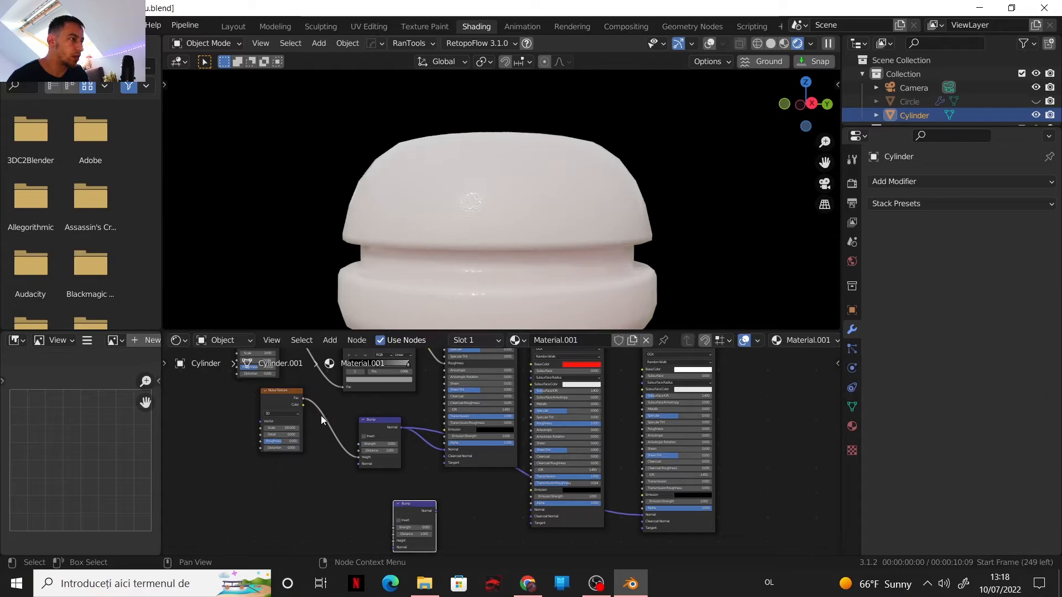
drag(303, 398, 393, 479)
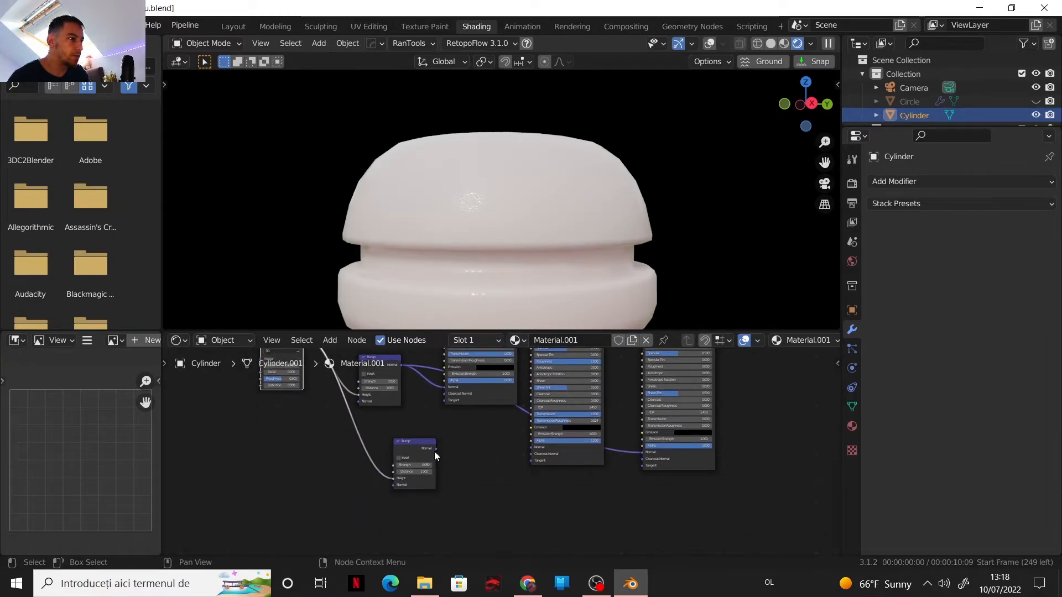
drag(434, 449, 643, 452)
Step: Try a strength of 0.3 on the duplicated Bump node and settle on 0.2
scroll(547, 494, up, 3)
click(405, 508)
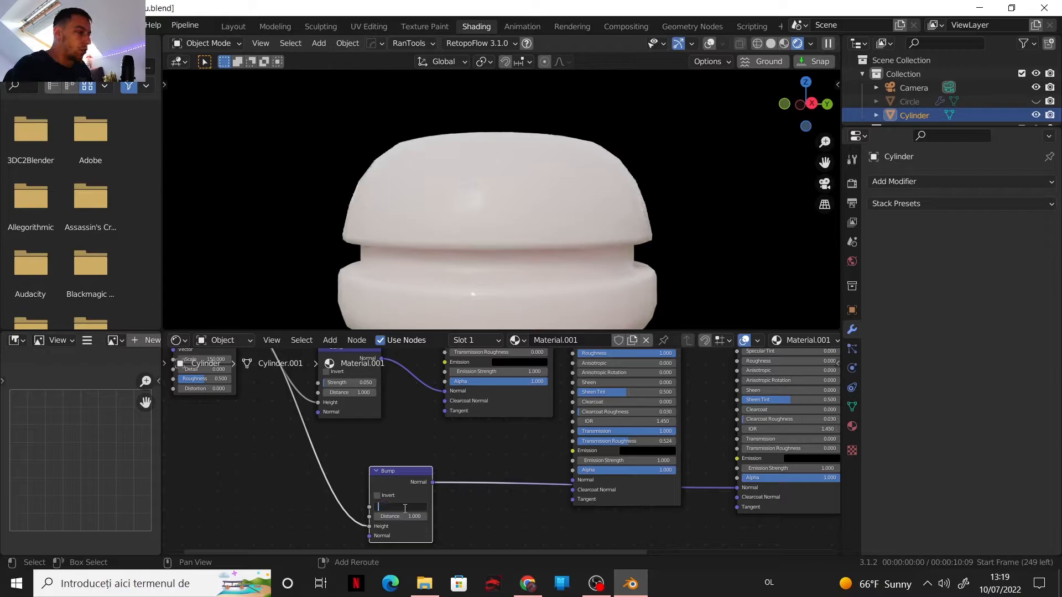
text(.3)
key(Return)
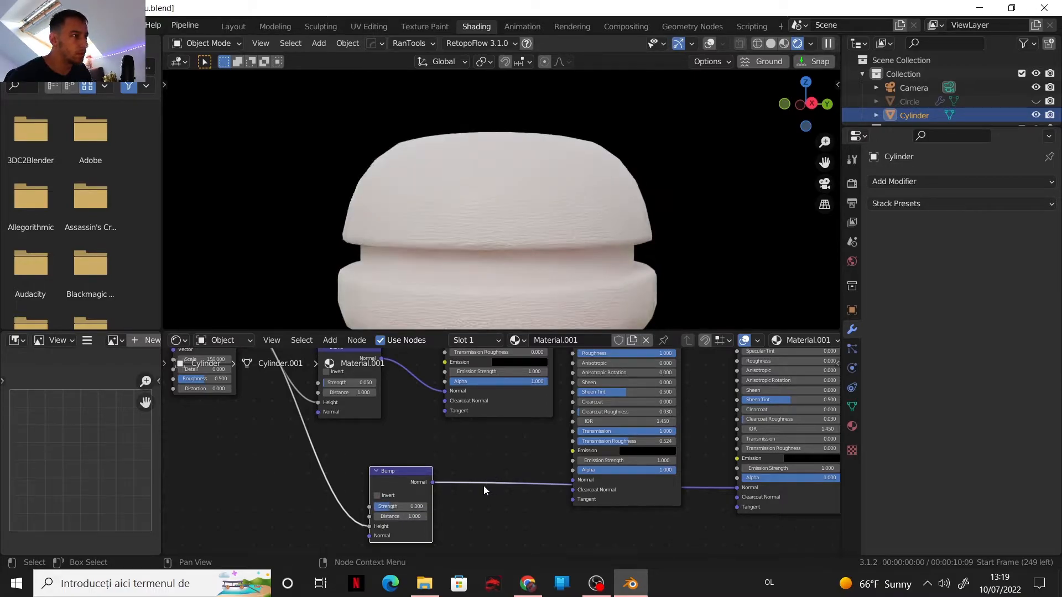
middle_drag(483, 486, 536, 505)
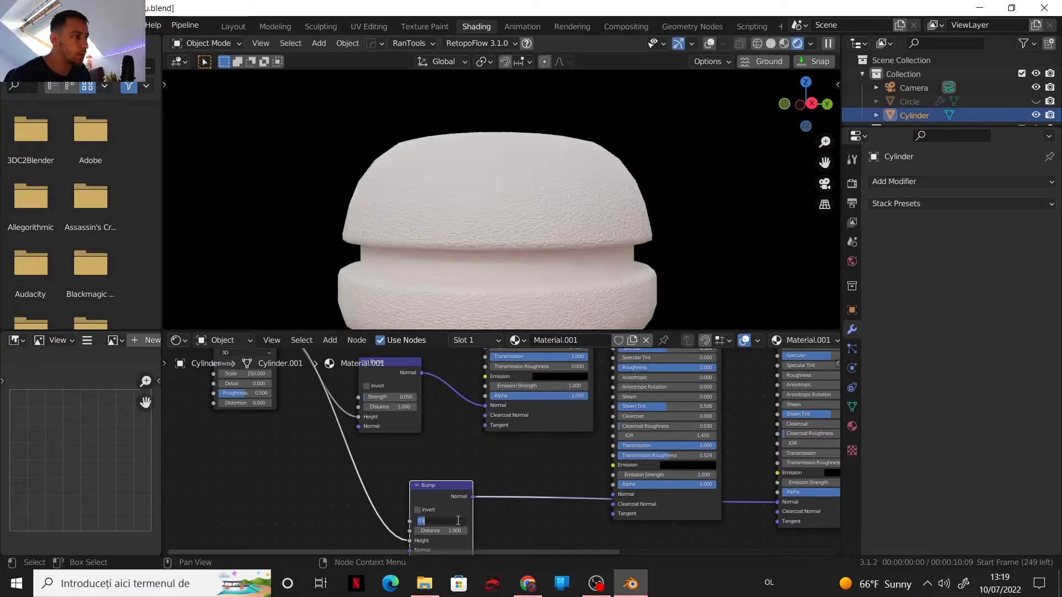
text(2)
key(Return)
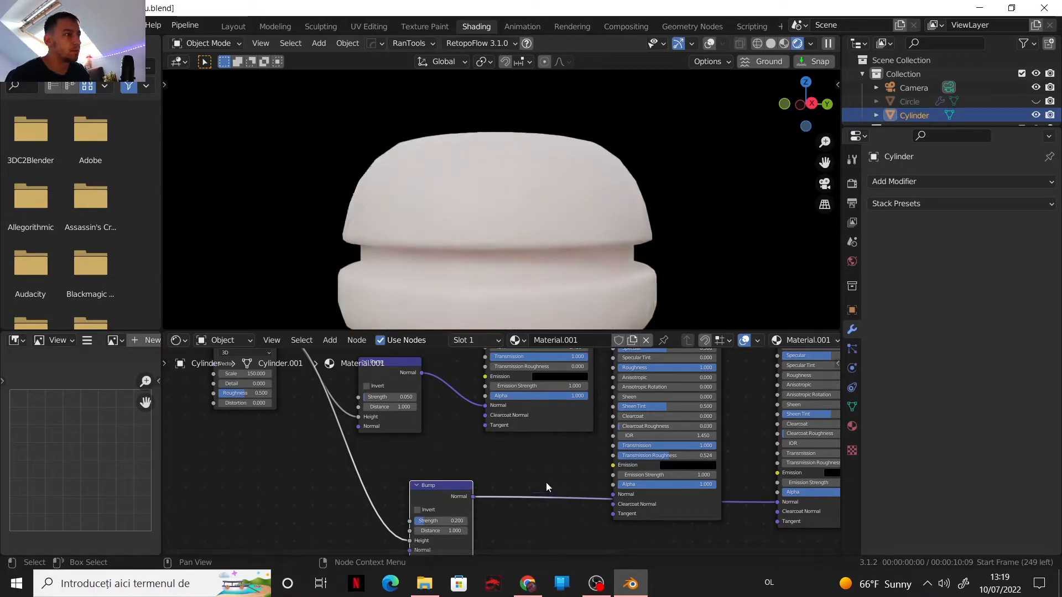
Step: Add a Texture Coordinate node and connect its Generated output to the second Mix Shader's Fac
scroll(546, 484, down, 1)
middle_drag(498, 474, 311, 515)
scroll(507, 453, down, 1)
middle_drag(664, 361, 622, 540)
scroll(597, 461, down, 1)
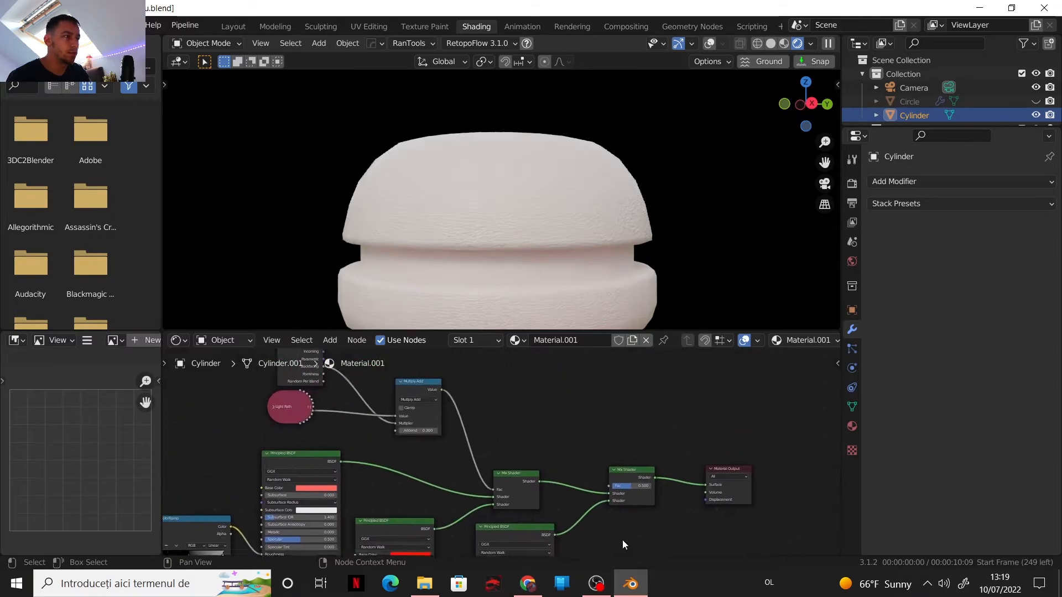
key(shift+a)
mouse_move(575, 360)
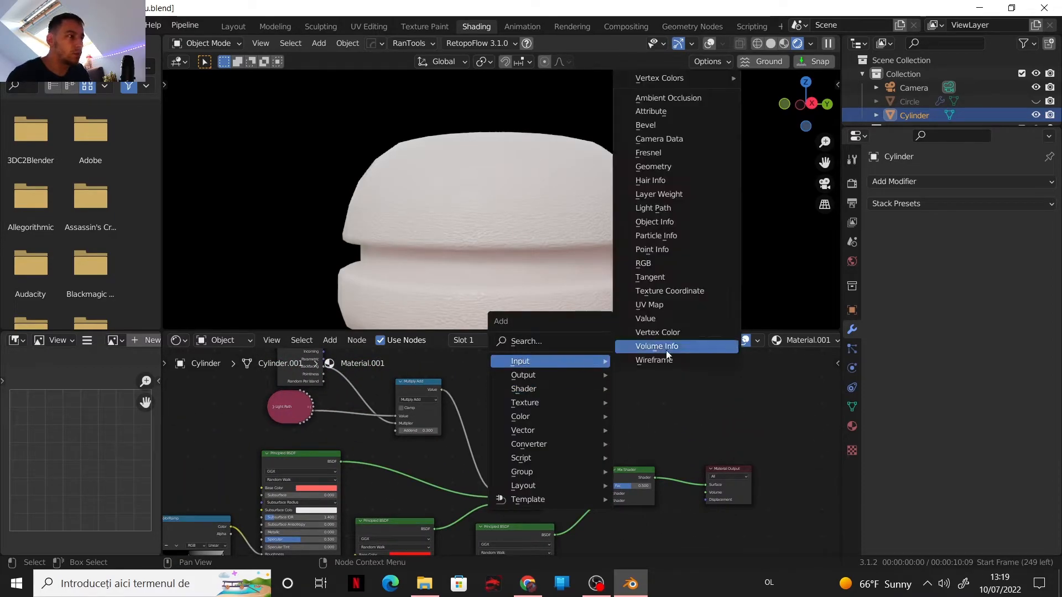
click(694, 294)
click(533, 364)
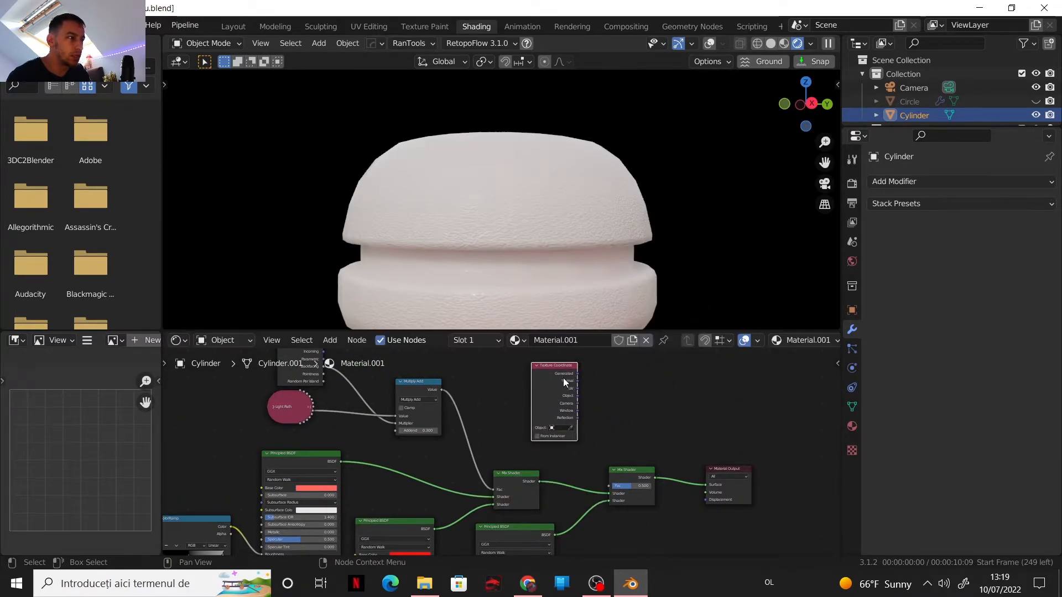
drag(577, 374, 611, 486)
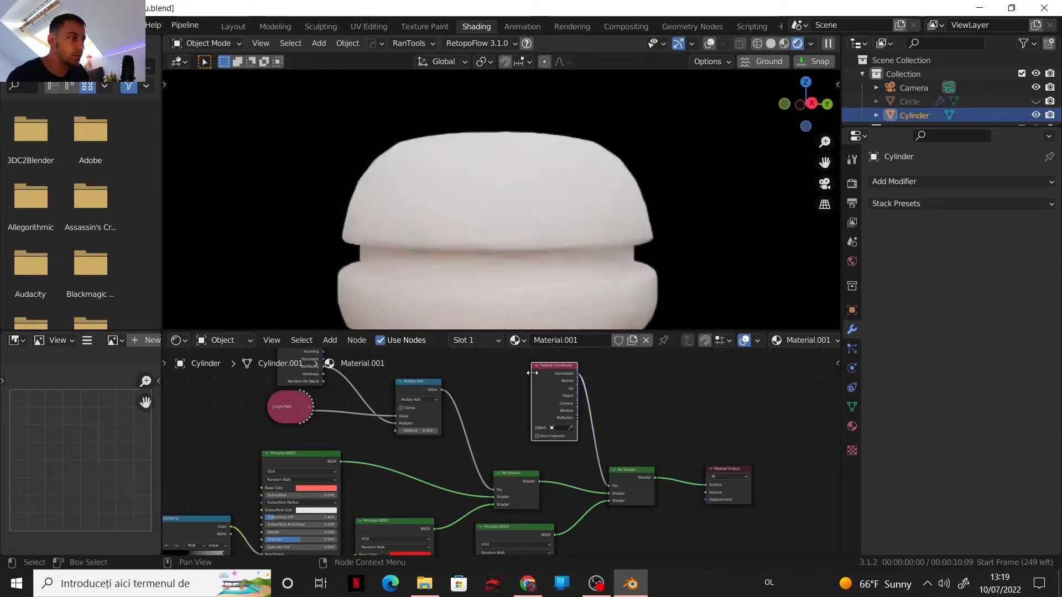
Step: Insert a Mapping node between the Texture Coordinate node and the second Mix Shader's Fac
drag(546, 373, 507, 377)
click(507, 376)
key(shift+a)
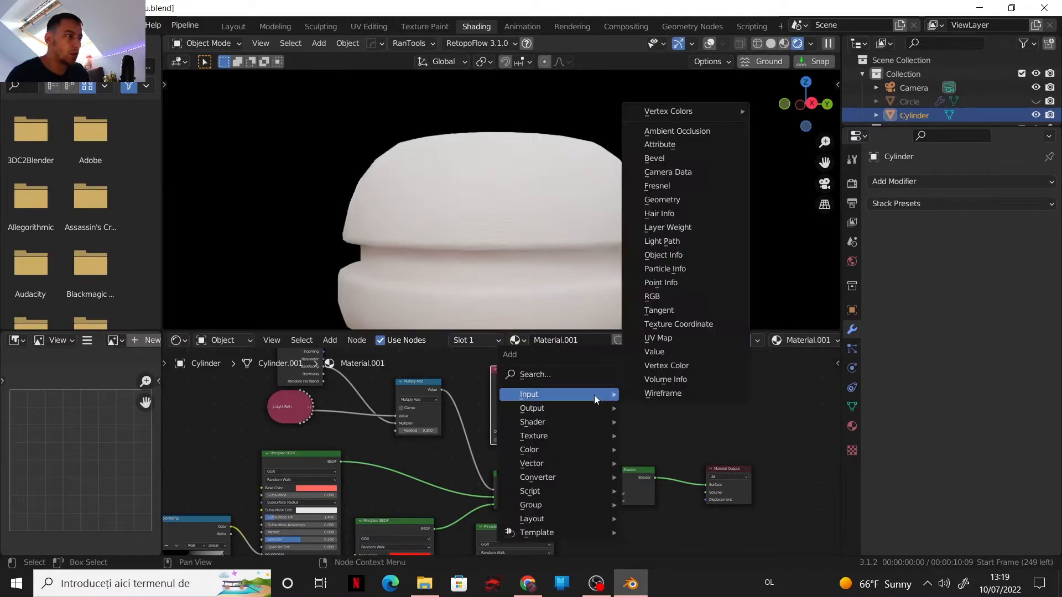
mouse_move(584, 482)
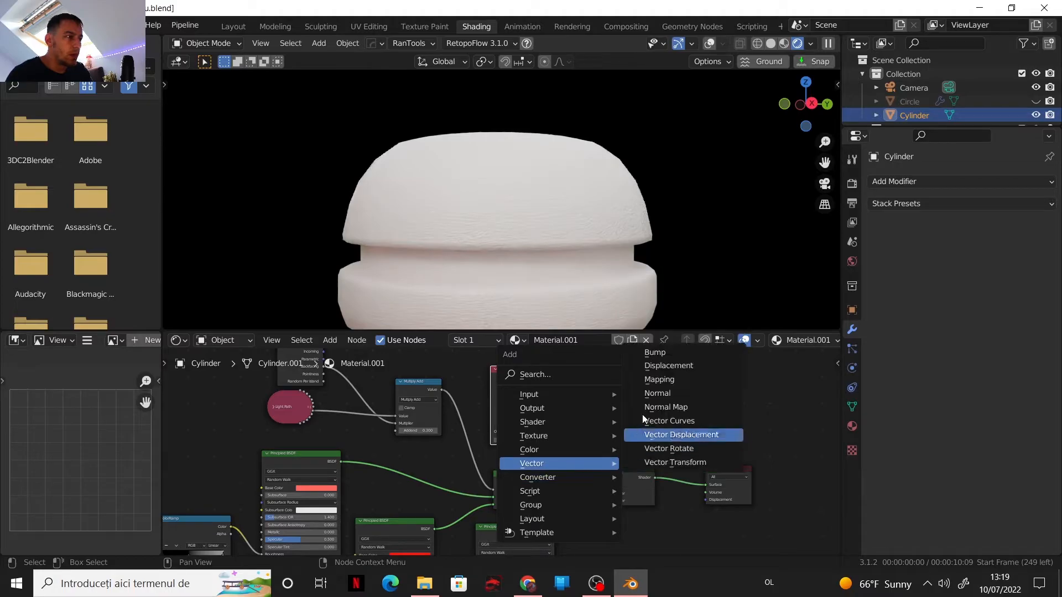
click(652, 379)
click(539, 395)
drag(581, 398, 611, 381)
middle_drag(653, 452, 688, 447)
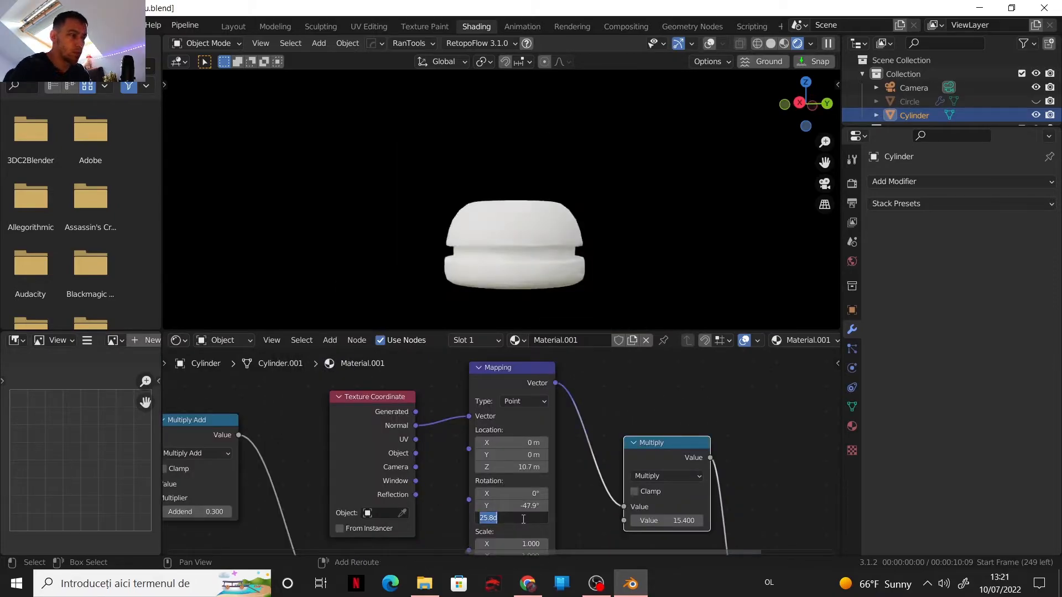
Step: Set the Mapping node's rotation to X 45°, Y 145° and Z 0°
text(0)
key(Return)
click(534, 506)
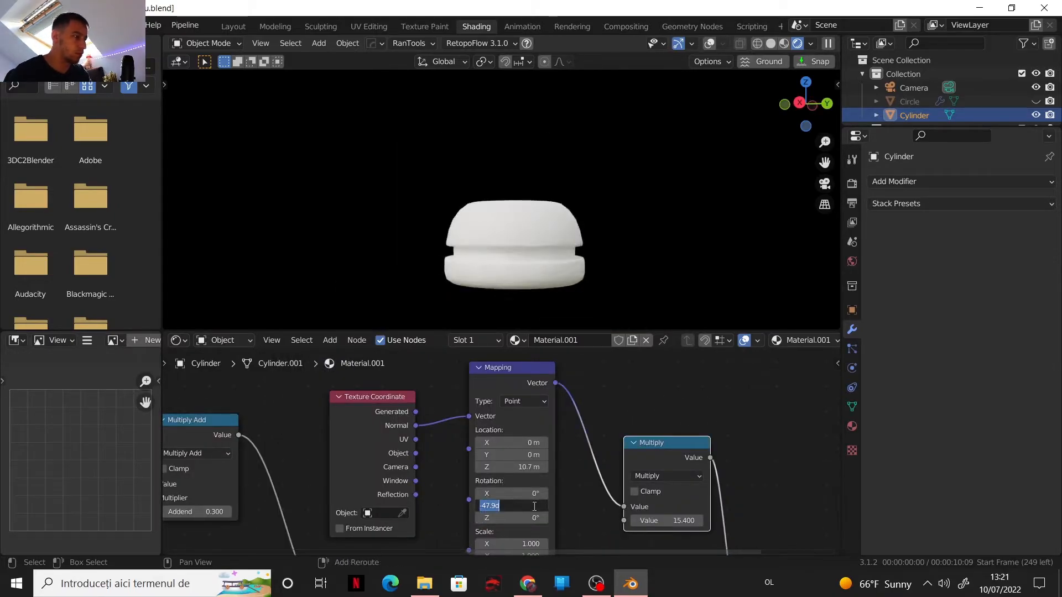
key(Return)
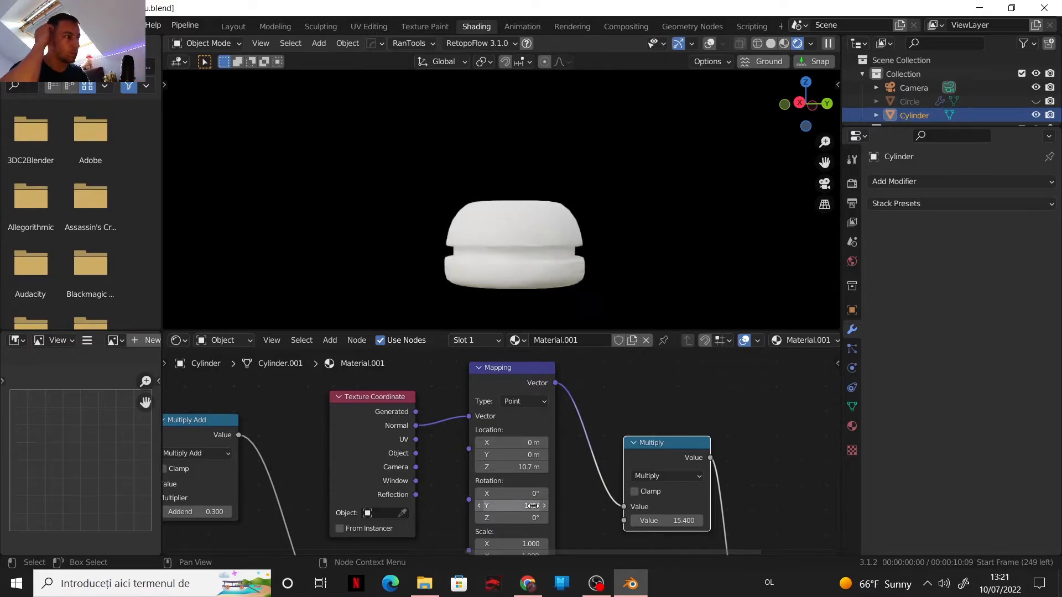
click(519, 494)
text(45)
key(Return)
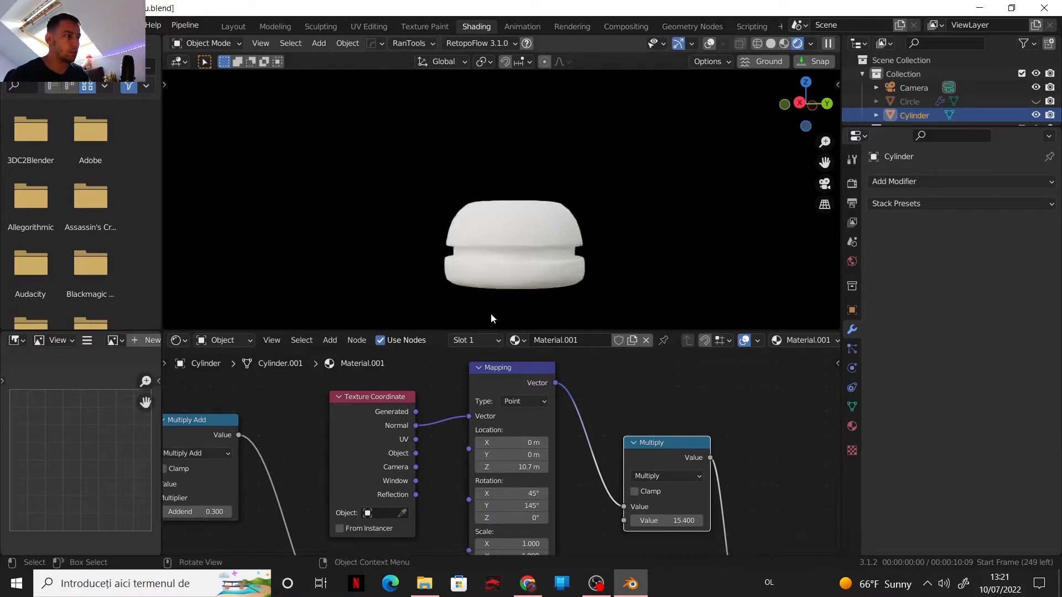
Step: Feed the Mapping node from the Texture Coordinate's Object output and set its Z location to 0.3 m
middle_drag(481, 273, 584, 276)
drag(416, 453, 472, 414)
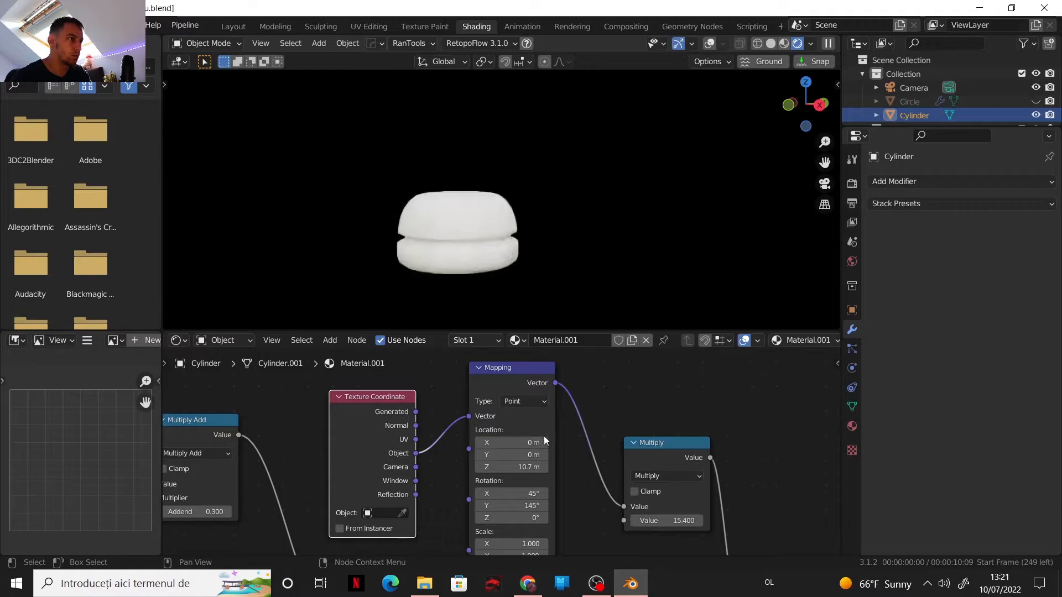
click(519, 469)
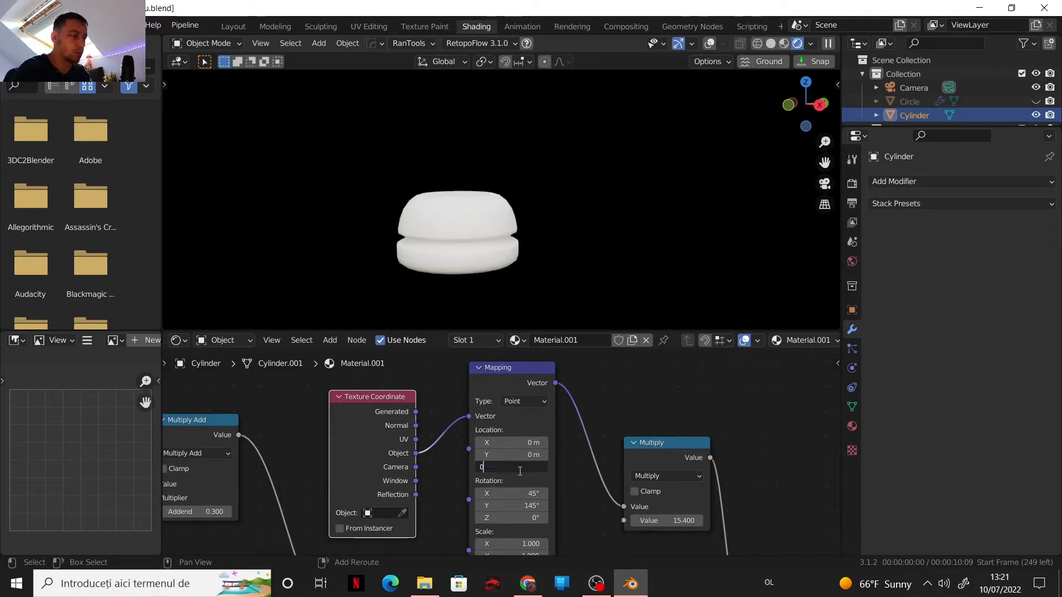
key(Return)
click(543, 467)
click(544, 466)
click(544, 467)
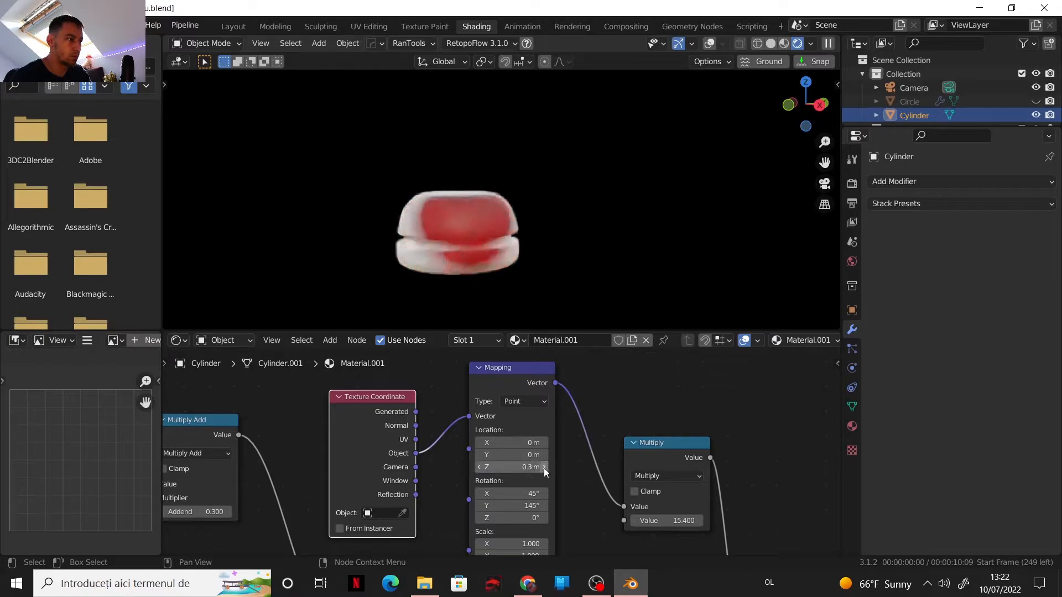
Step: Set the Mapping node's rotation to Y 45° and X 145°, and lower its Z location to -0.1 m
click(525, 505)
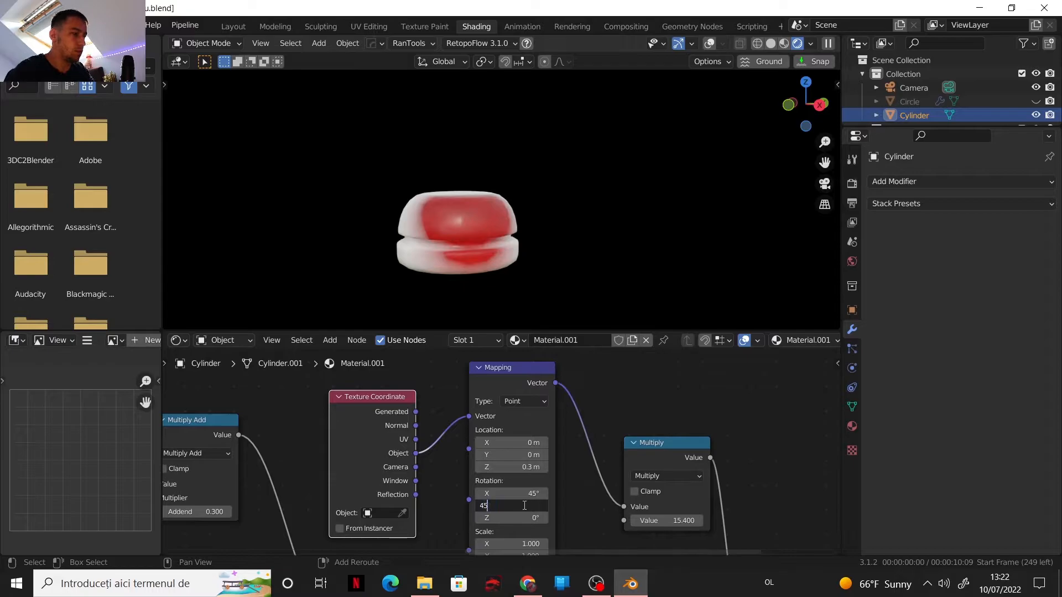
key(Return)
click(504, 493)
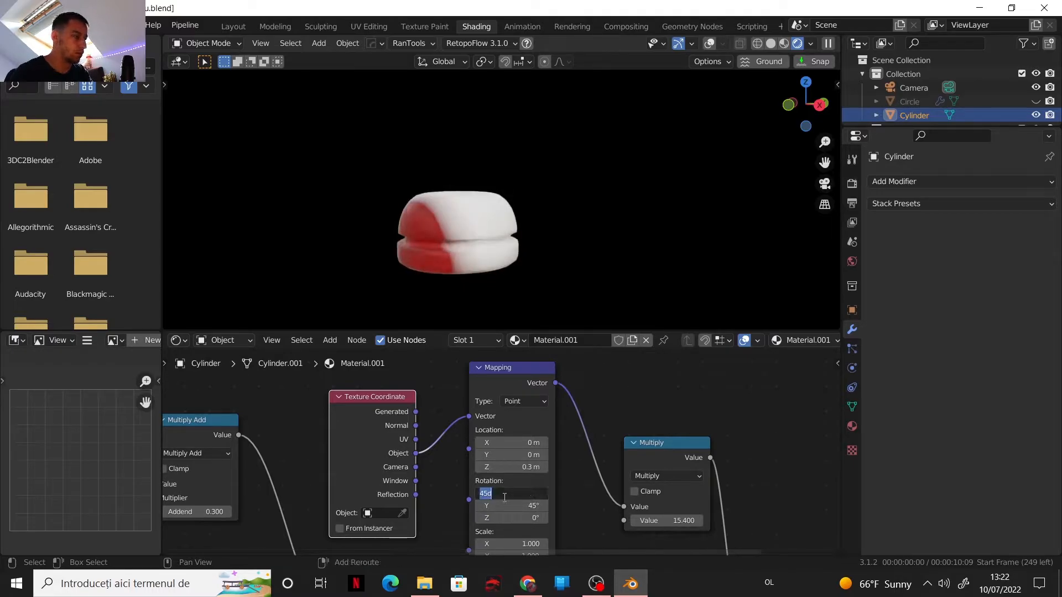
key(Return)
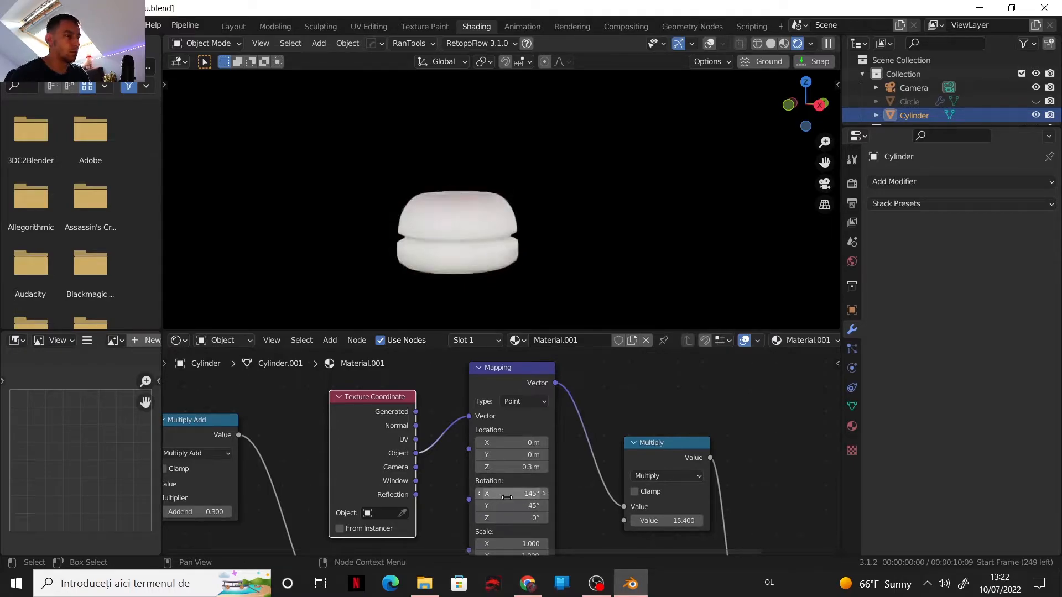
drag(509, 467, 500, 468)
Step: Set the Multiply node's value to 40
scroll(563, 500, up, 1)
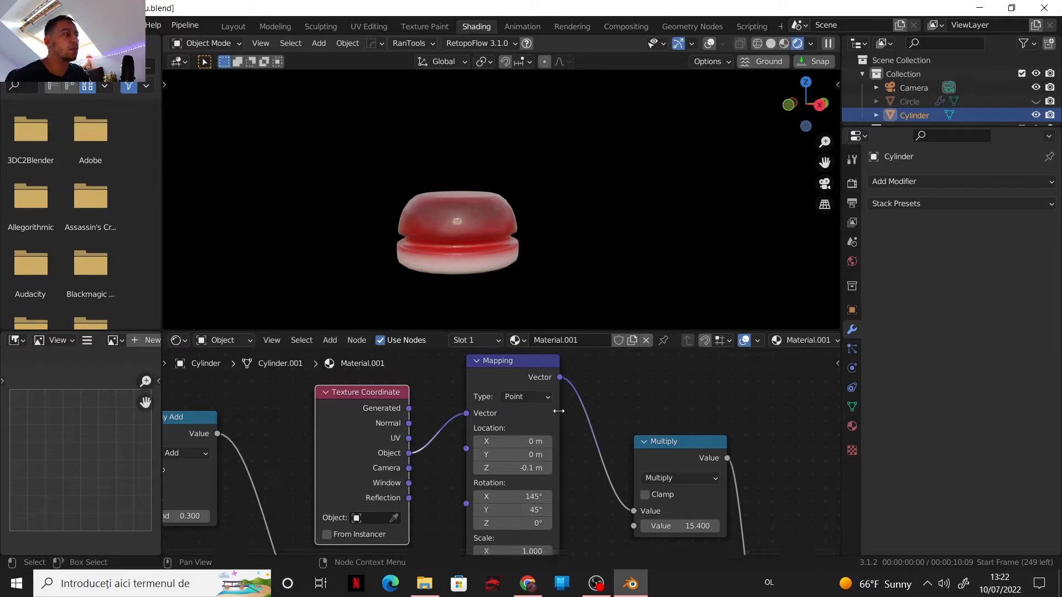
scroll(628, 447, up, 1)
middle_drag(752, 458, 700, 433)
click(646, 506)
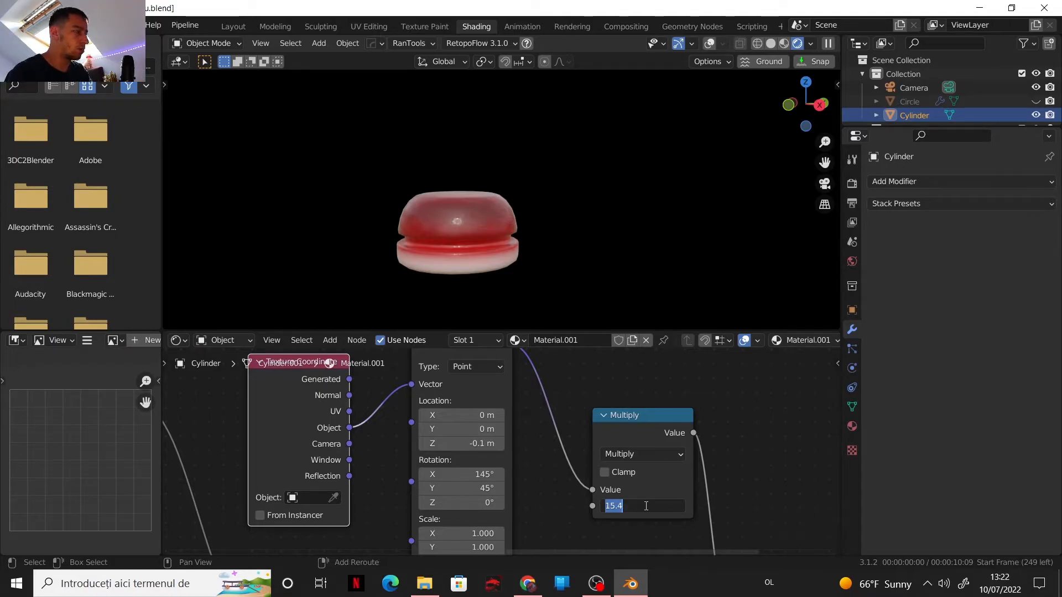
text(40)
key(Return)
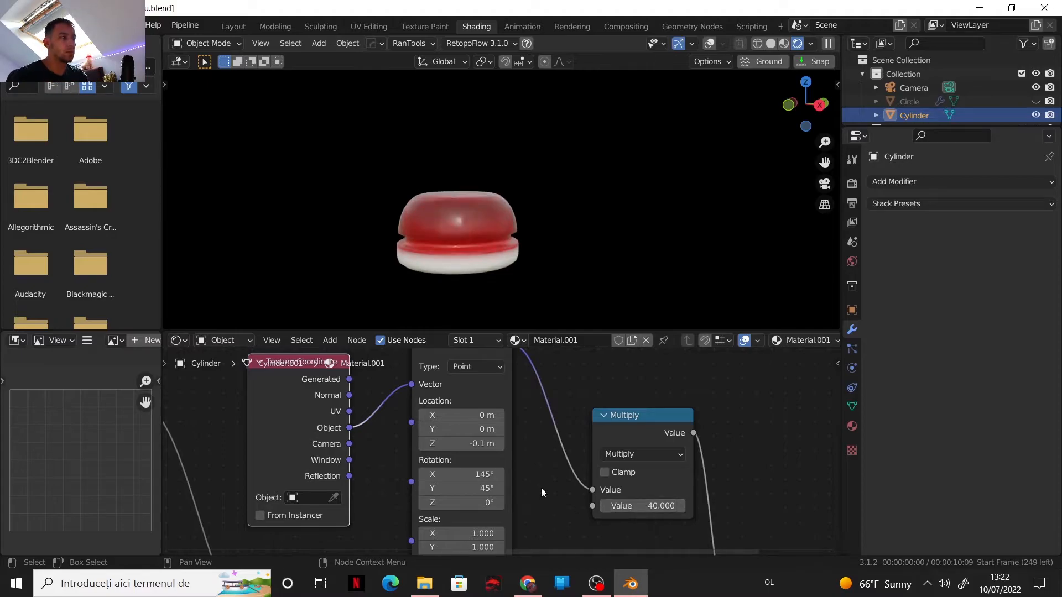
Step: Try a Z location of -0.15 m on the Mapping node and settle on -0.05 m
click(454, 446)
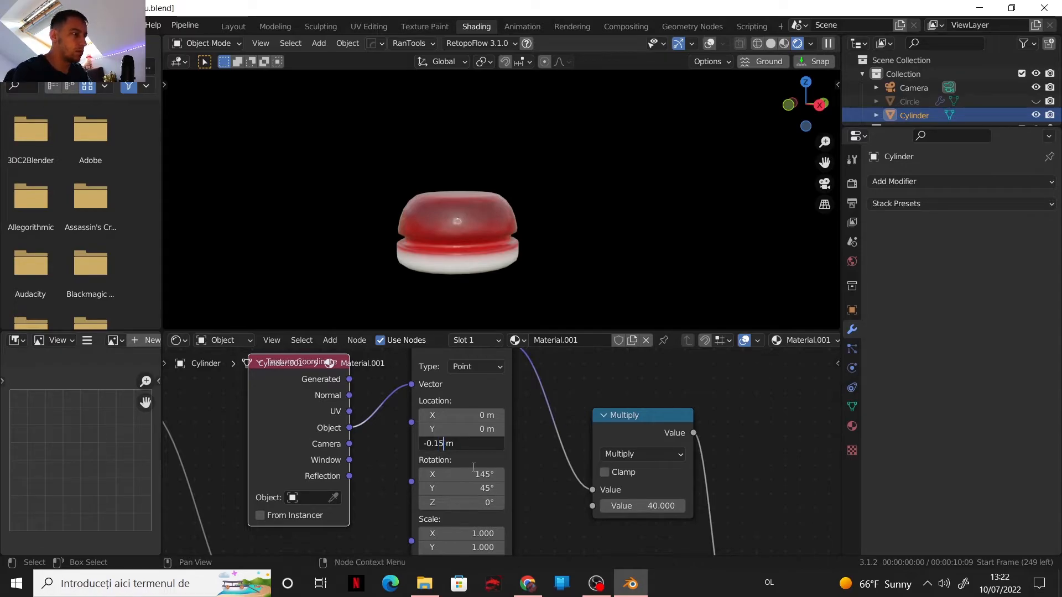
key(Return)
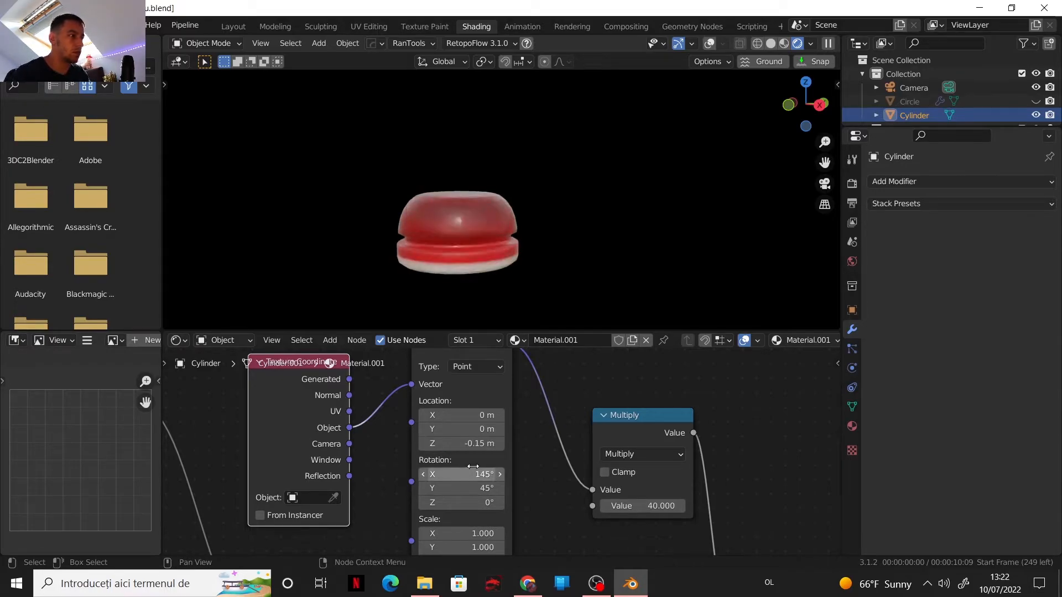
click(471, 444)
click(469, 444)
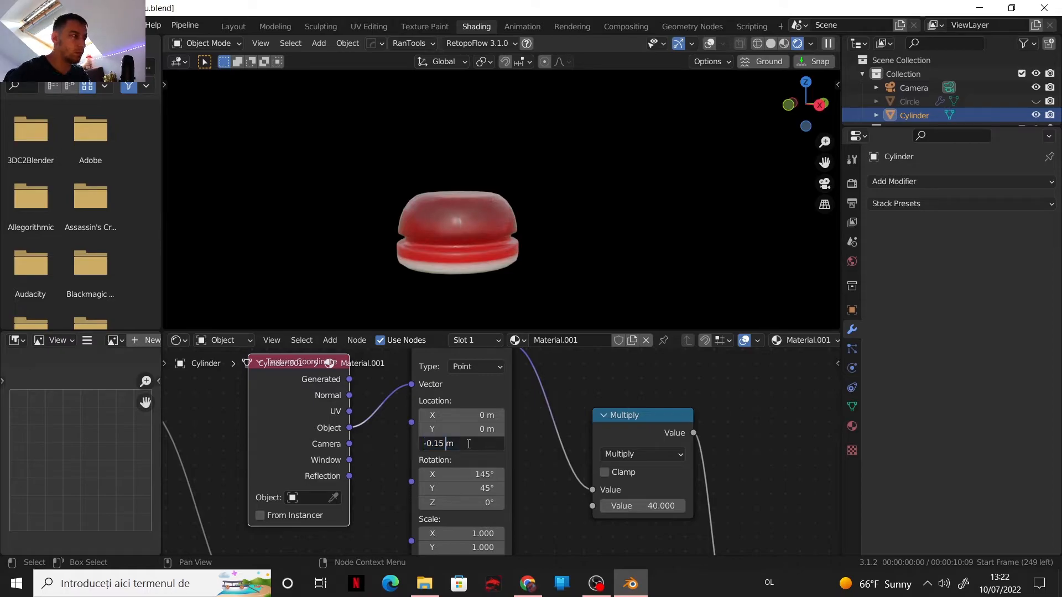
key(BackSpace)
key(BackSpace)
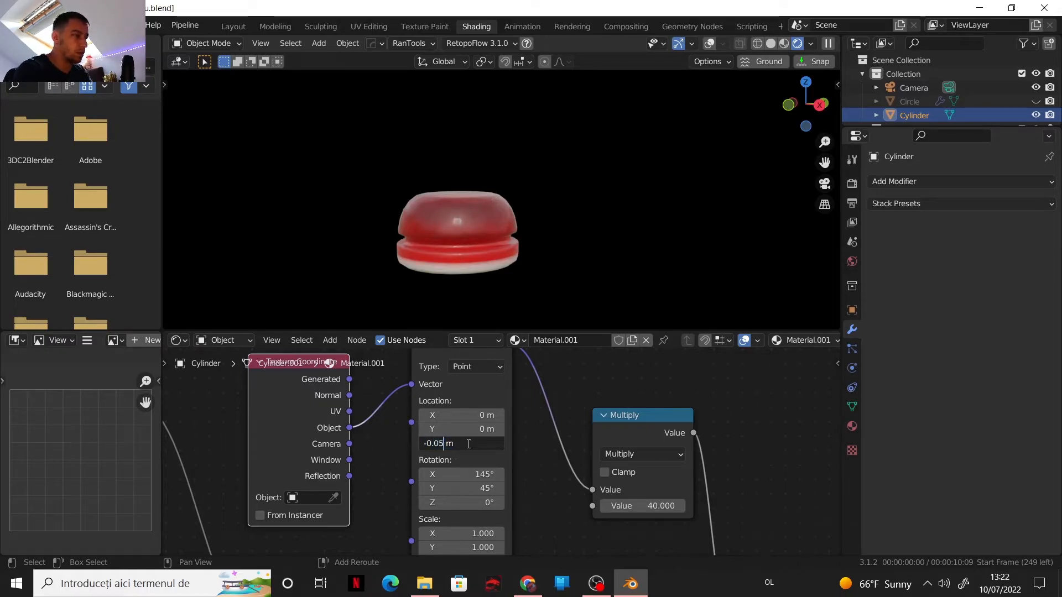
text(05)
key(Return)
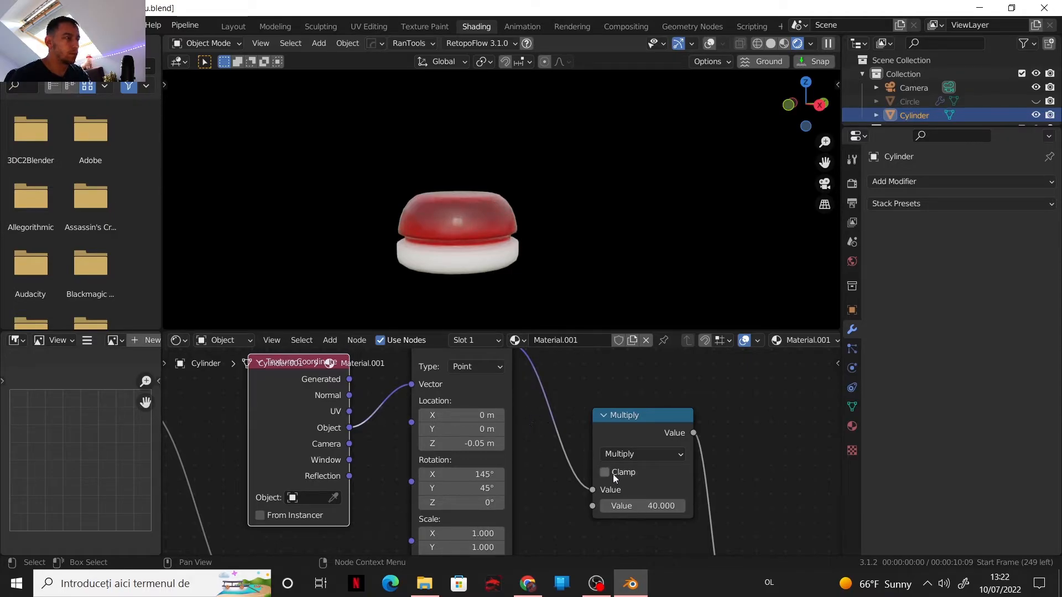
Step: Raise the Multiply node's value to 80 to sharpen the red-white transition
click(639, 505)
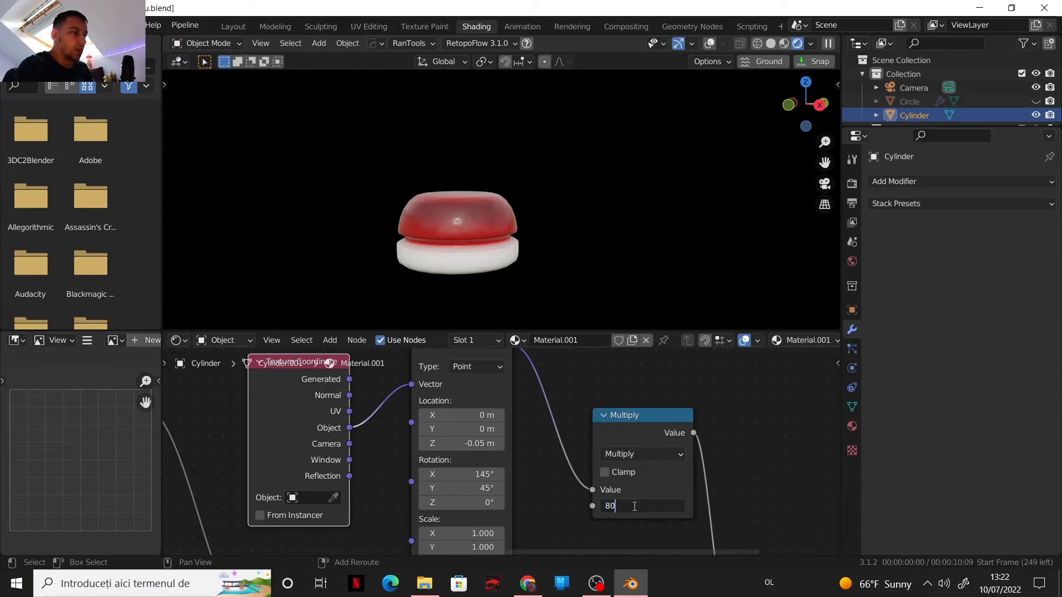
text(80)
key(Return)
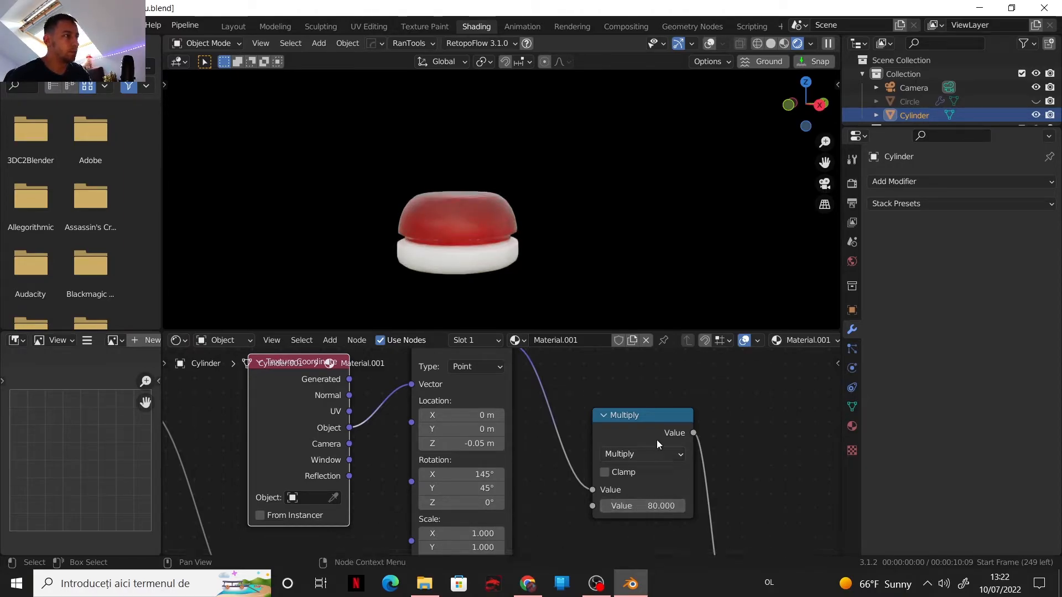
Step: Move the Material Output farther away and insert a duplicate of the second Mix Shader in front of it
scroll(691, 437, down, 6)
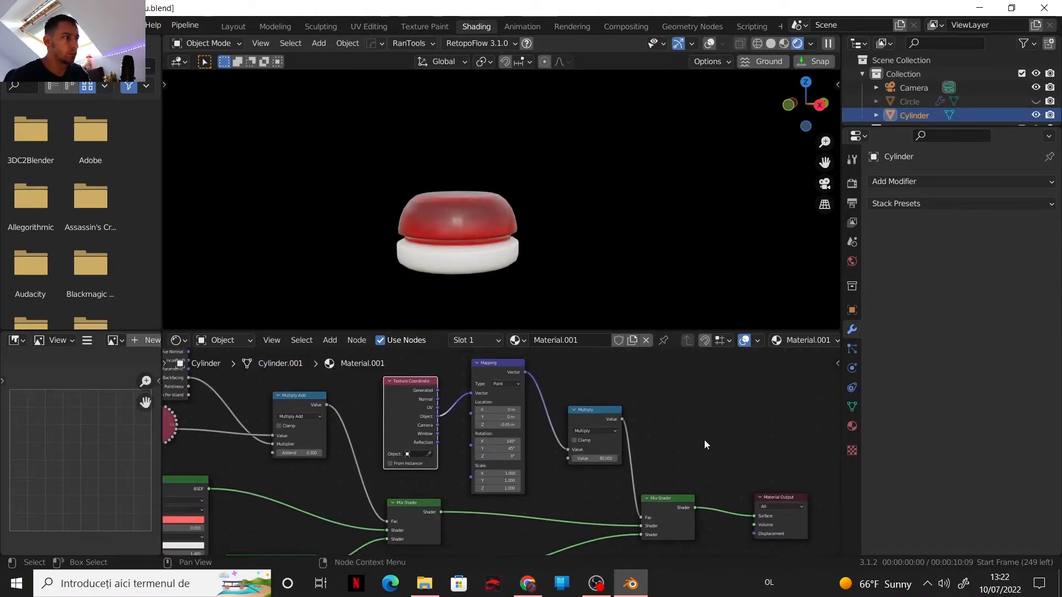
middle_drag(669, 457, 600, 434)
scroll(626, 428, up, 1)
scroll(579, 420, down, 1)
scroll(583, 421, up, 1)
scroll(597, 423, down, 1)
scroll(614, 424, up, 1)
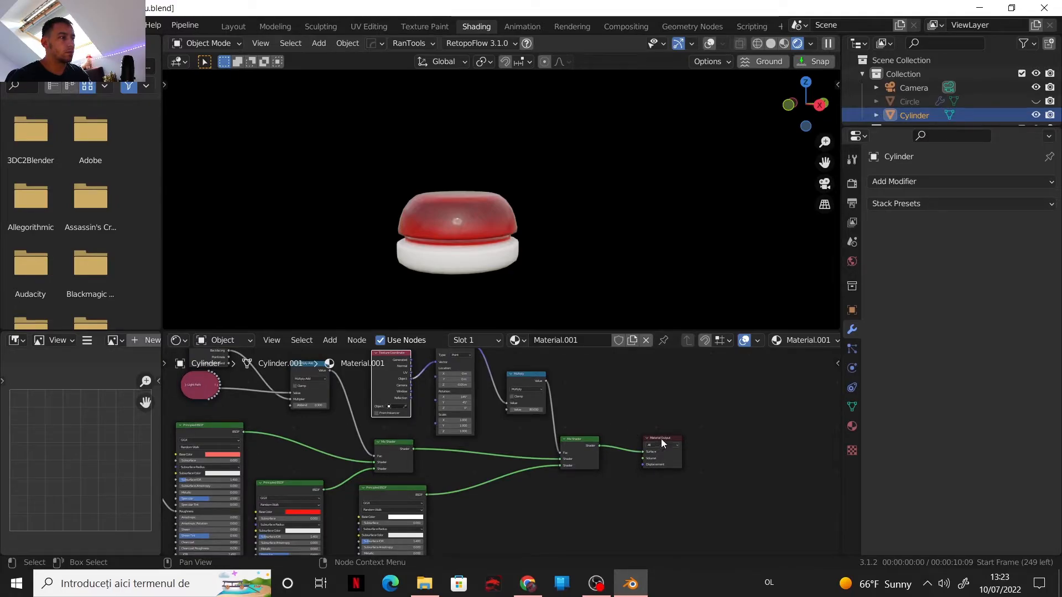
drag(663, 438, 735, 444)
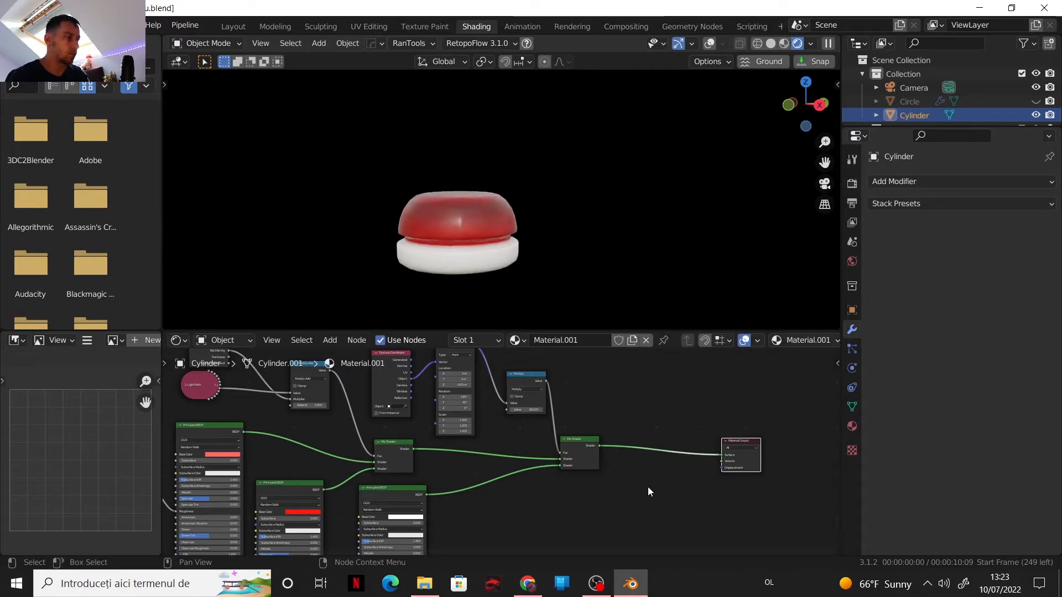
click(570, 446)
key(shift+d)
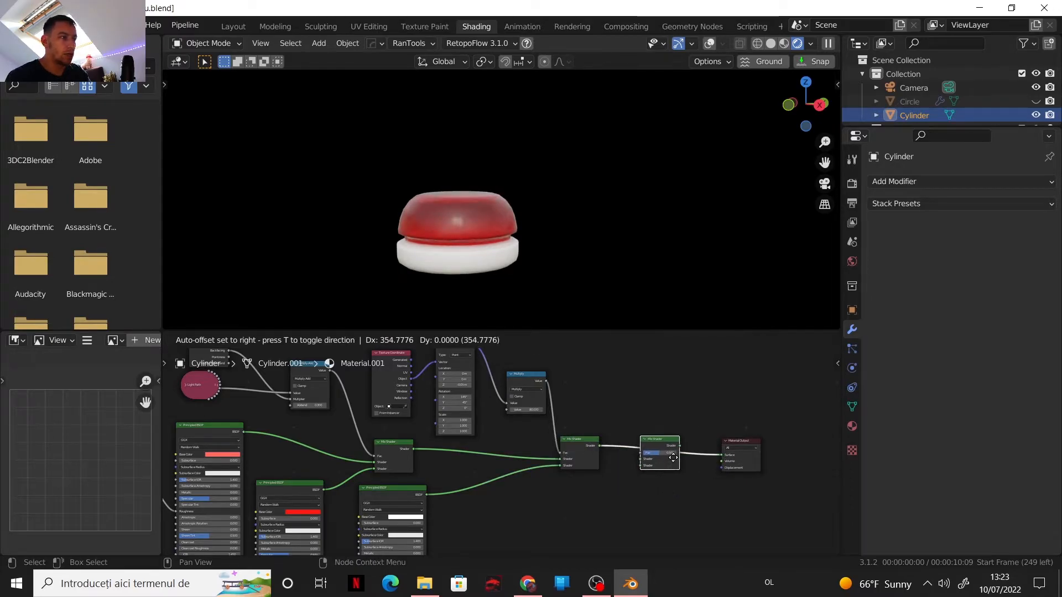
click(672, 457)
scroll(624, 479, up, 2)
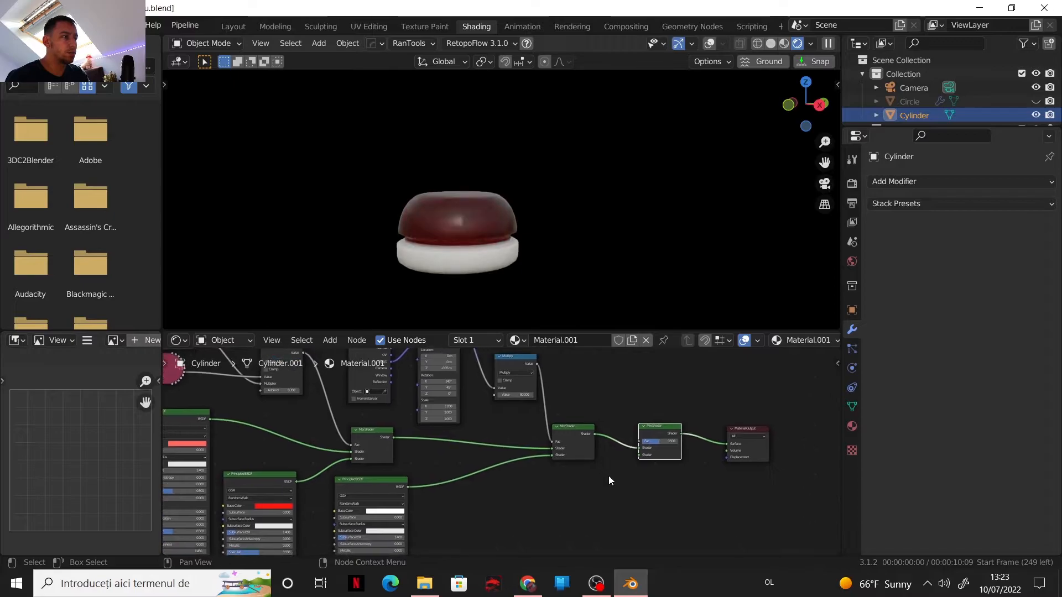
Step: Duplicate the white Principled BSDF and connect the copy to the new Mix Shader's second Shader input
click(383, 486)
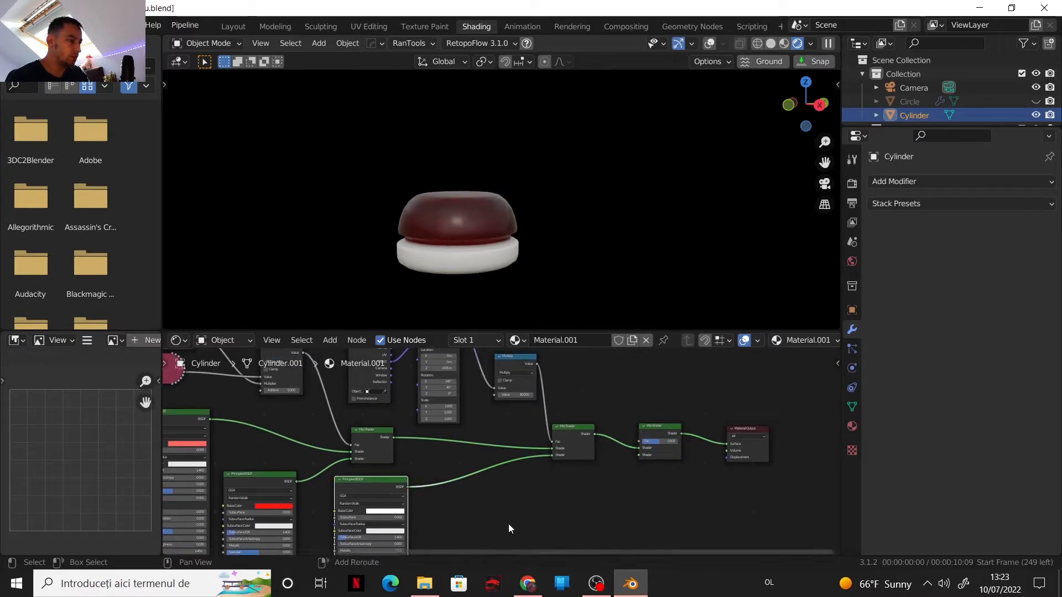
key(shift+d)
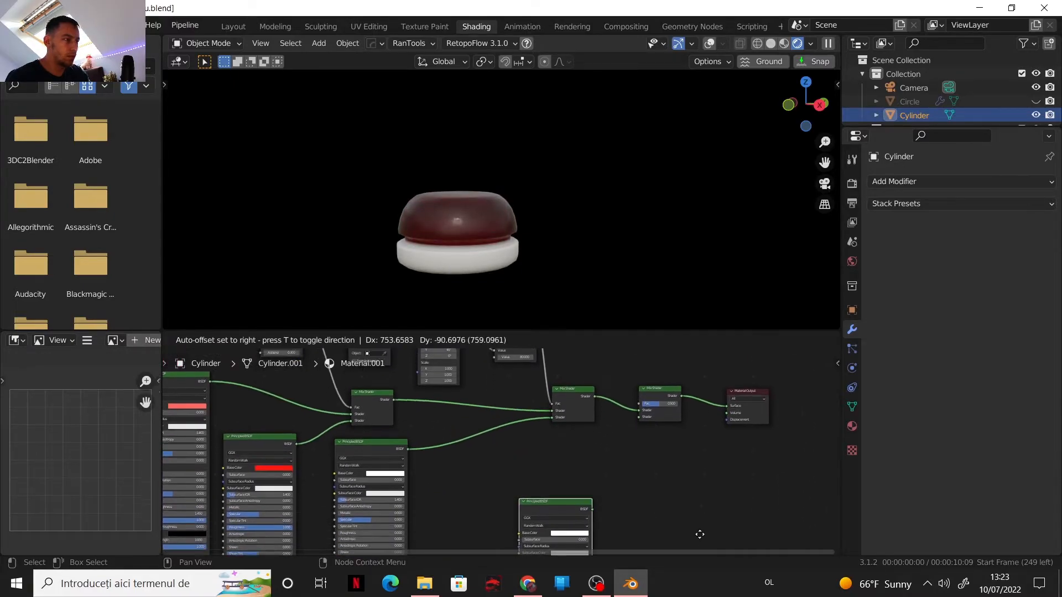
click(668, 483)
scroll(625, 473, up, 2)
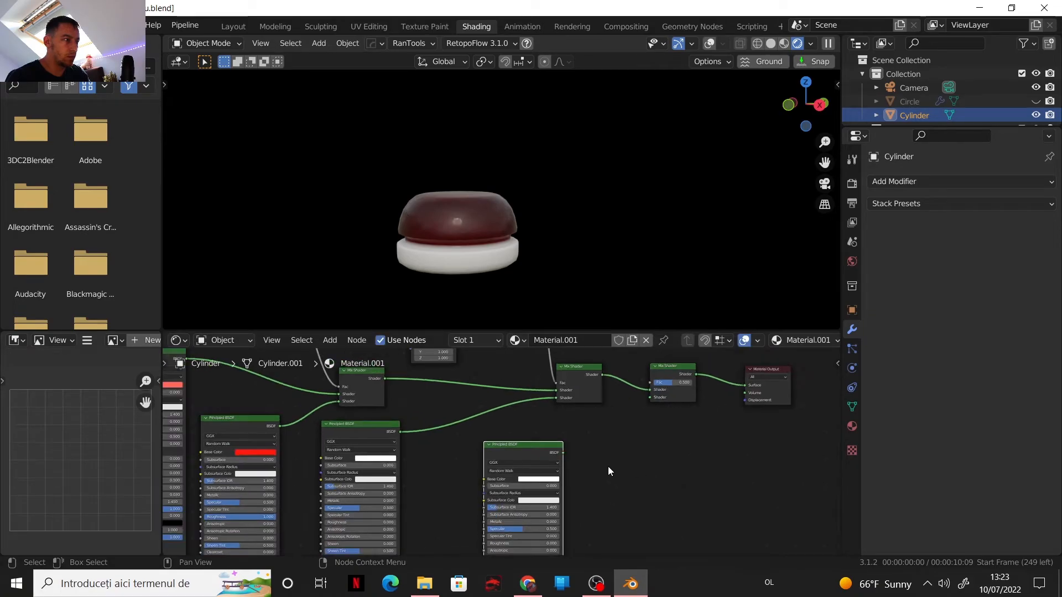
drag(536, 485, 635, 419)
scroll(629, 450, down, 2)
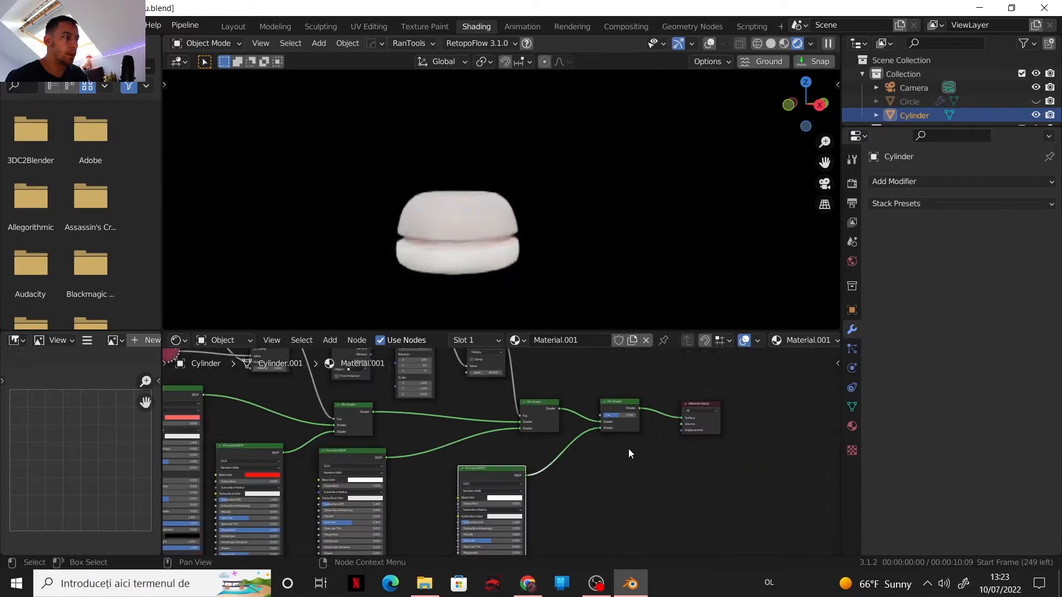
Step: Add a Noise Texture above the third Mix Shader and connect its Fac output to that shader's Fac
scroll(629, 449, down, 3)
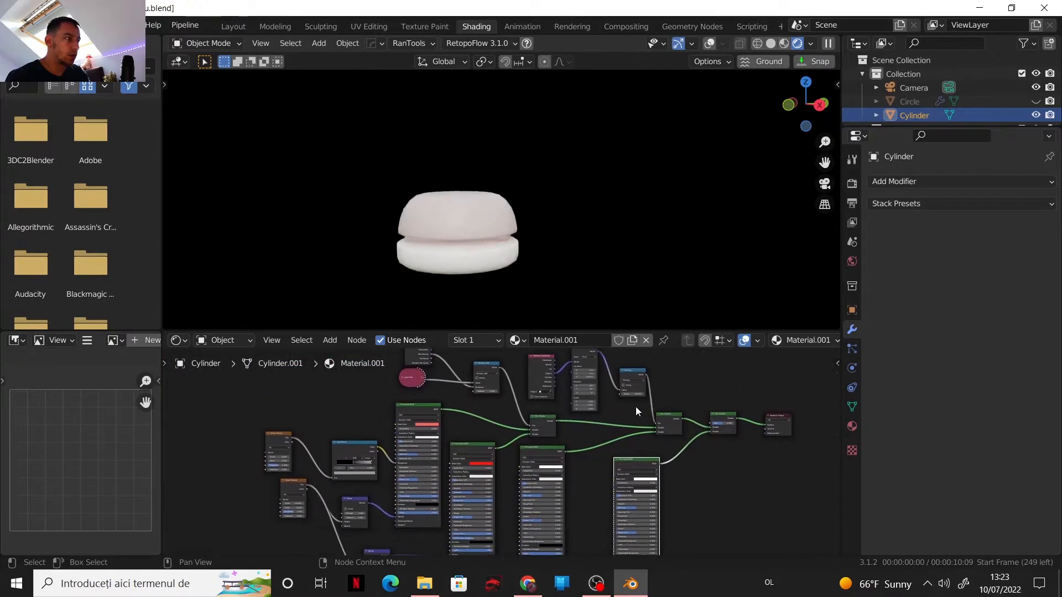
scroll(529, 439, up, 5)
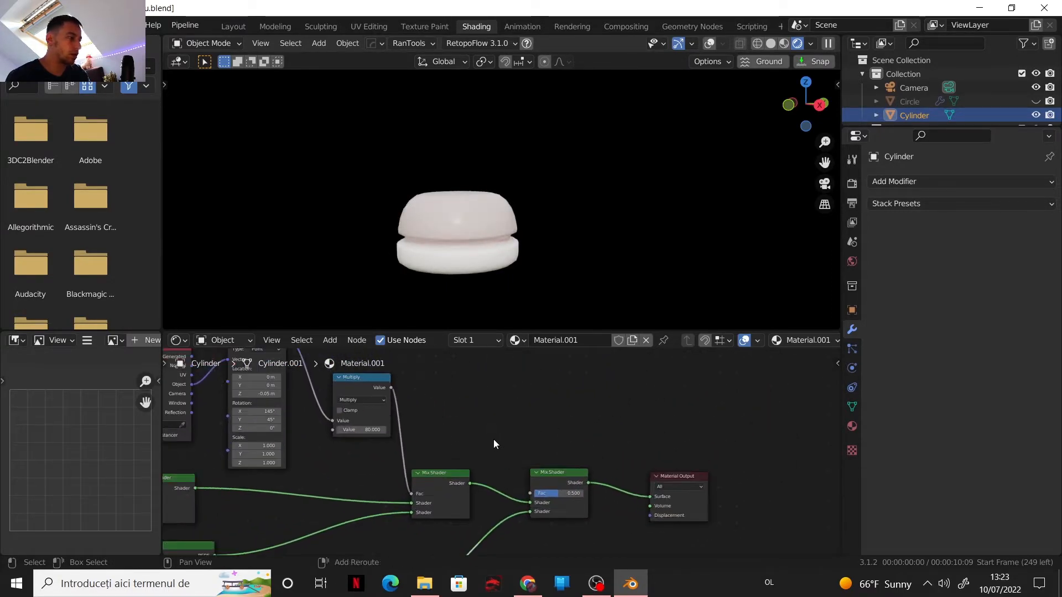
key(shift+a)
mouse_move(498, 381)
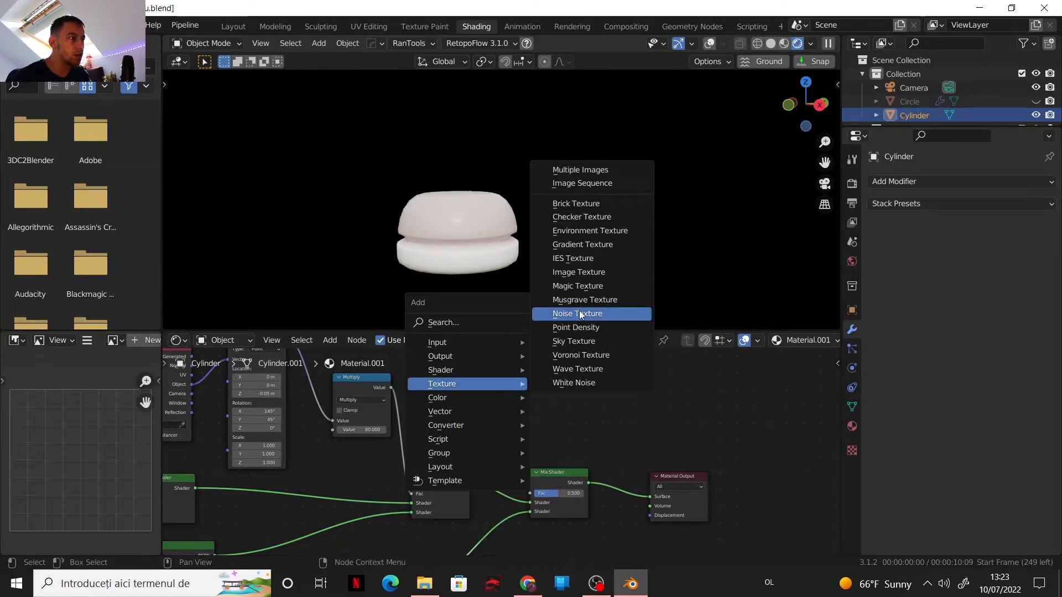
click(580, 315)
click(516, 376)
drag(522, 382, 529, 493)
Step: Set the new Noise Texture's detail to 0, preview its output on the model, and set its scale to 19.4
scroll(560, 434, up, 2)
middle_drag(560, 434, 609, 447)
scroll(609, 448, up, 2)
drag(531, 434, 512, 434)
ctrl+shift+click(517, 375)
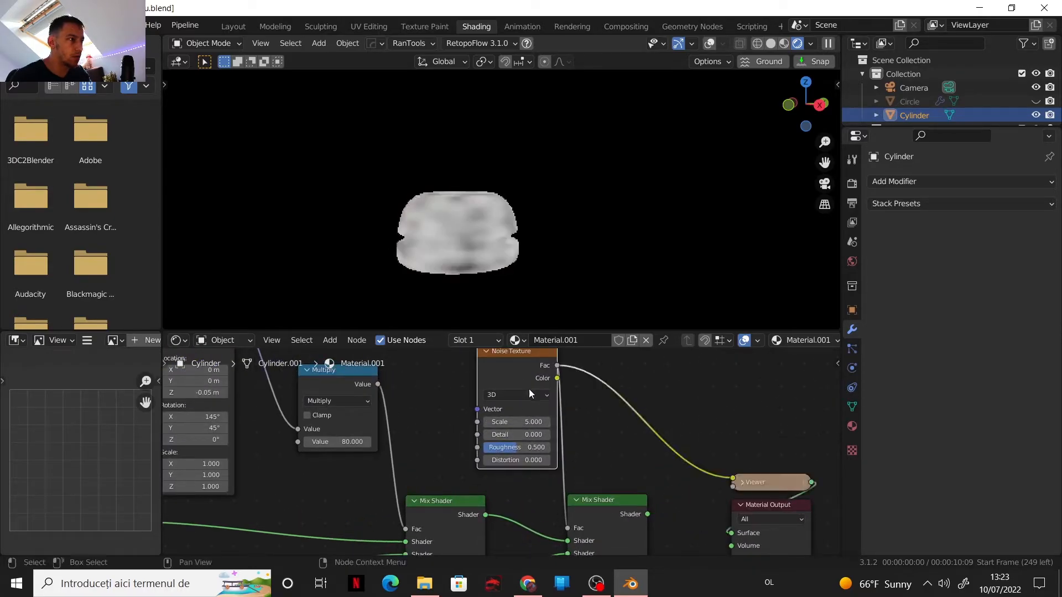
middle_drag(535, 403, 544, 417)
scroll(534, 434, up, 2)
drag(541, 436, 590, 429)
Step: Insert a ColorRamp between the new Noise Texture's Fac and the Viewer node
key(shift+a)
mouse_move(605, 434)
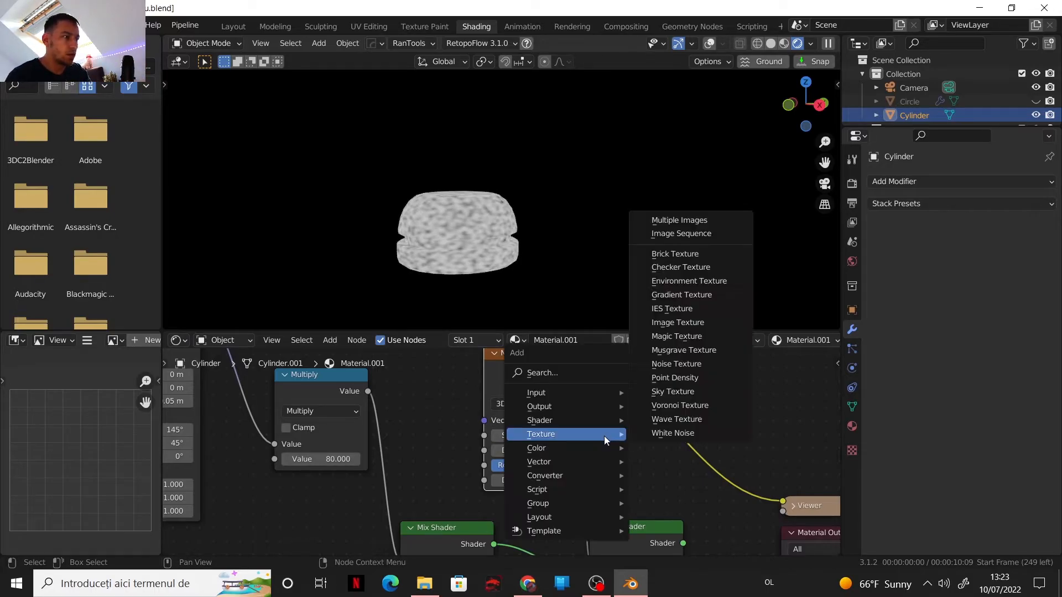
mouse_move(594, 475)
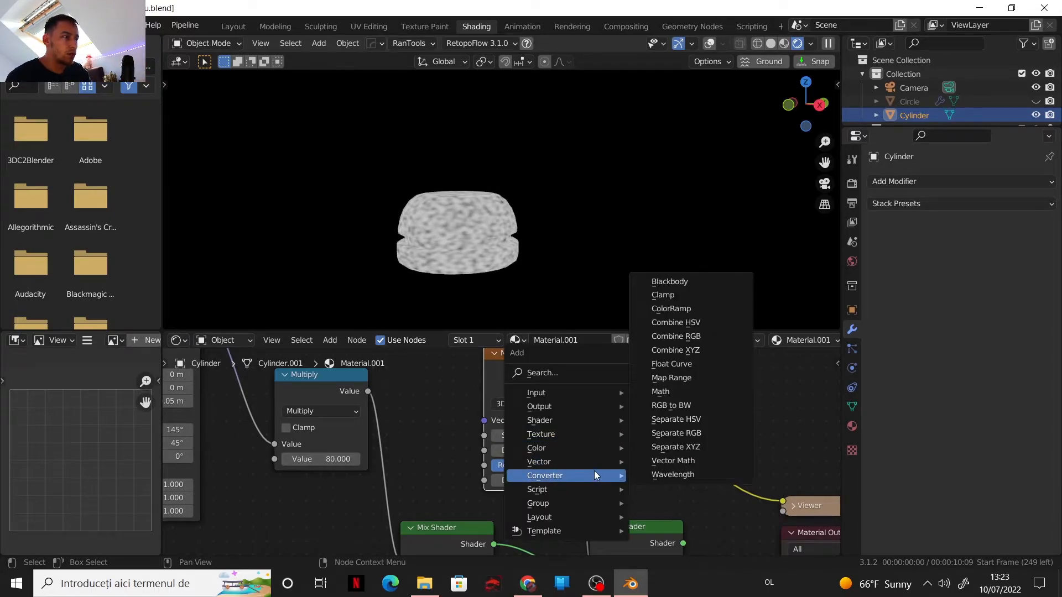
click(665, 314)
click(641, 387)
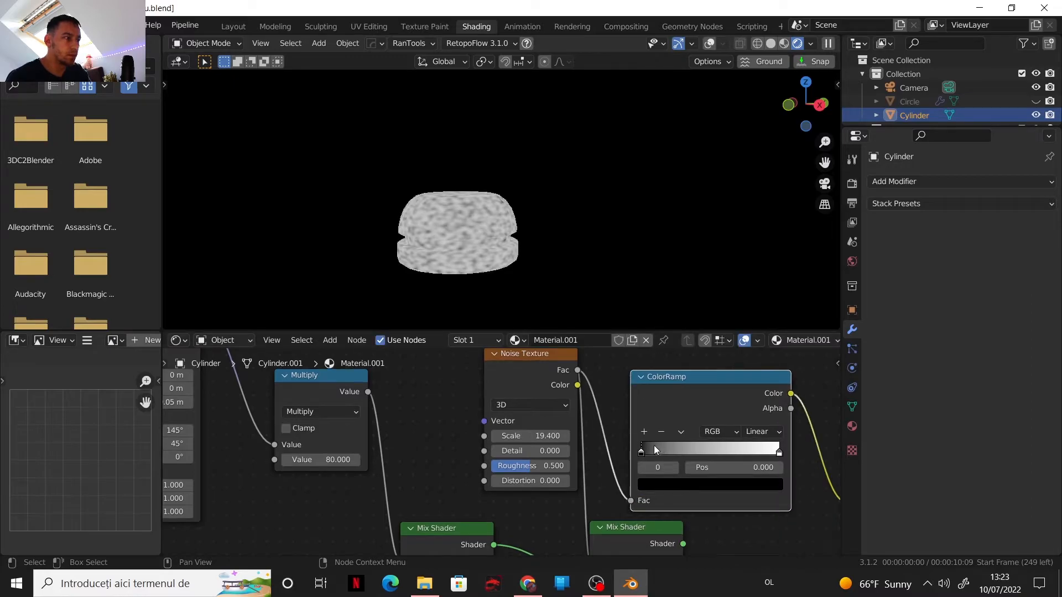
Step: Tighten the new ColorRamp's contrast by moving its black stop to 0.211 and its white stop to 0.444
drag(642, 453, 673, 454)
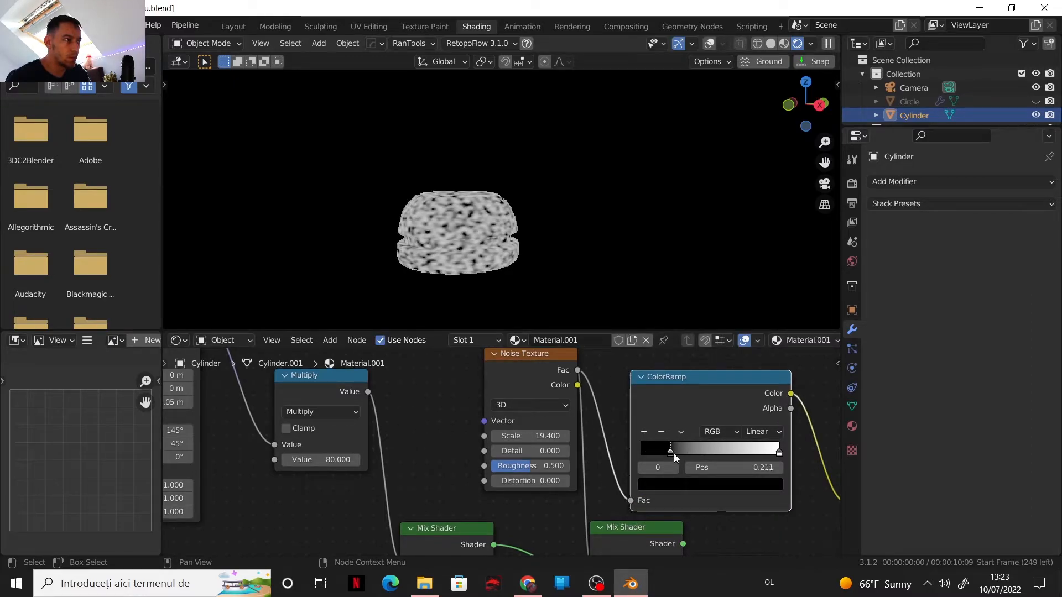
drag(778, 455, 700, 452)
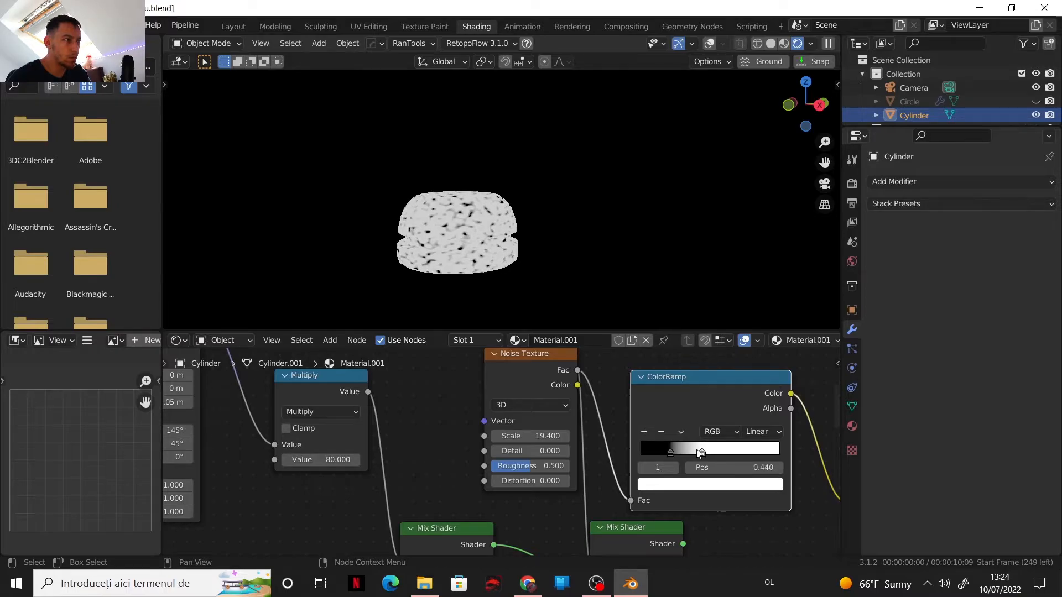
scroll(553, 398, down, 1)
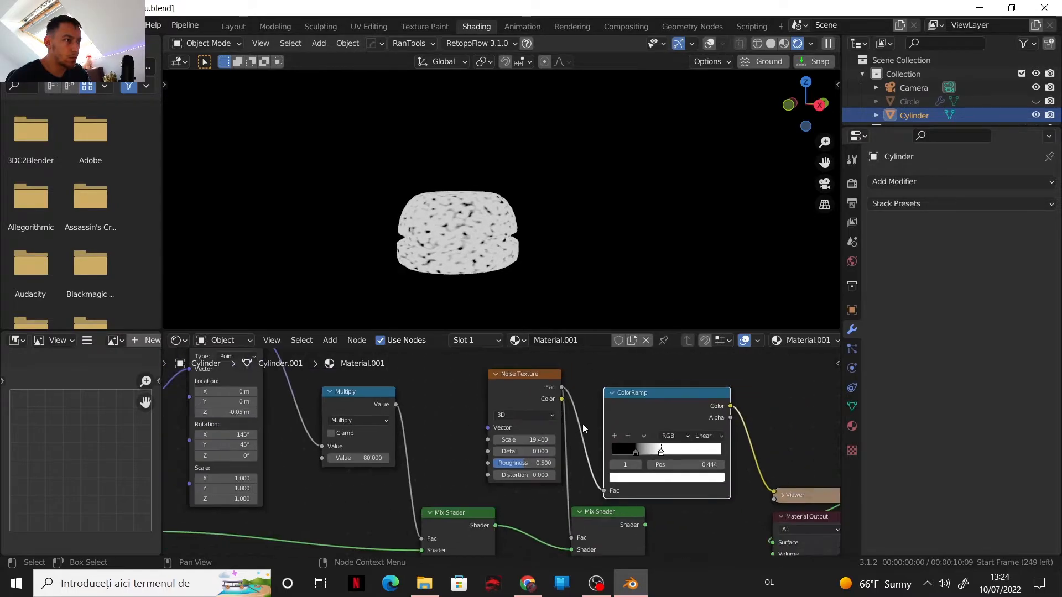
Step: Connect the ColorRamp's Color output to the last Mix Shader's Fac and preview that shader on the model
drag(731, 408, 690, 445)
ctrl+shift+click(612, 439)
middle_drag(687, 438, 639, 520)
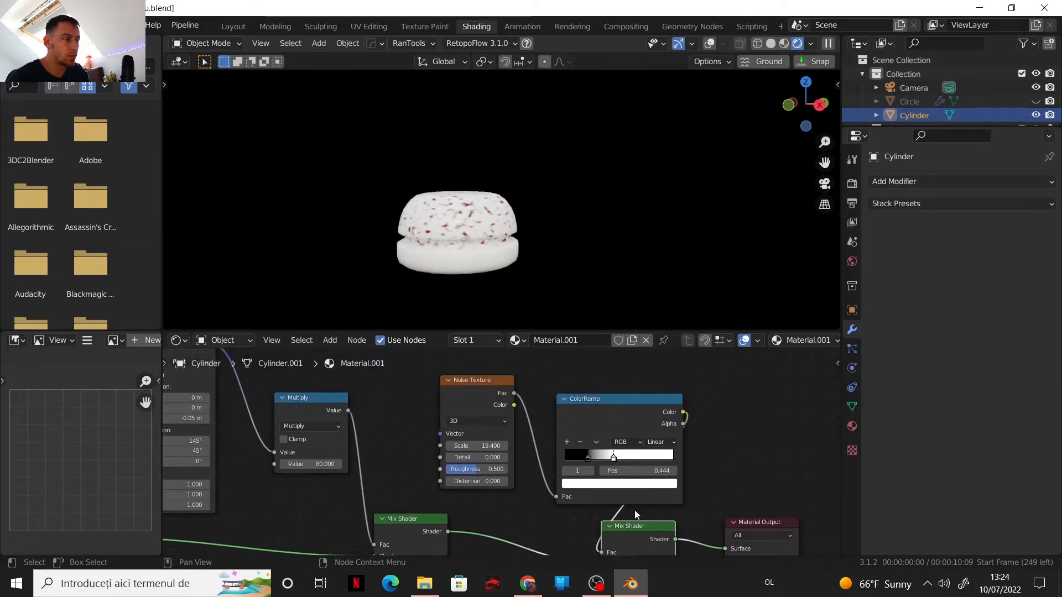
Step: Spread out the Noise Texture, ColorRamp, last Mix Shader and Material Output to leave room between the ramp and the shader
drag(489, 385, 446, 375)
drag(611, 419, 549, 404)
middle_drag(597, 428, 563, 424)
scroll(616, 421, up, 2)
scroll(565, 426, down, 2)
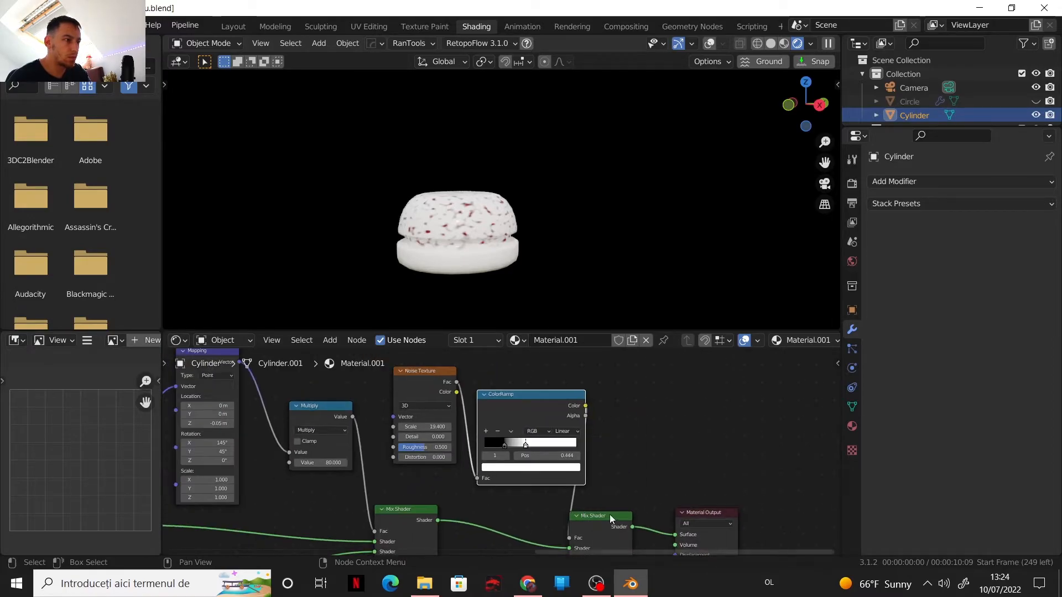
drag(635, 484, 729, 566)
drag(688, 513, 746, 499)
scroll(678, 478, up, 1)
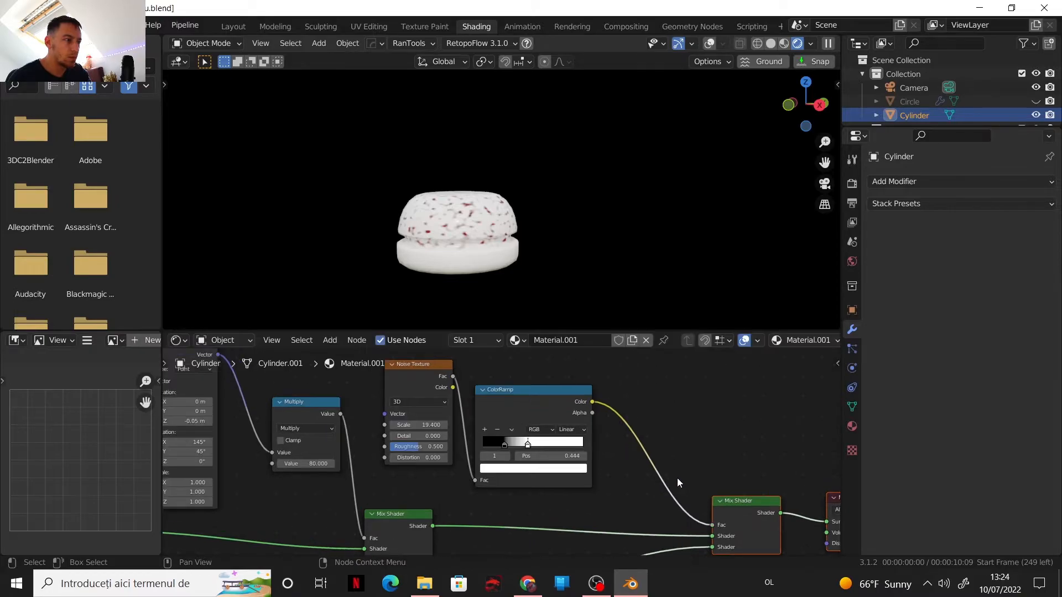
Step: Insert an Invert node between the ColorRamp's Color output and the last Mix Shader's Fac
key(shift+a)
mouse_move(668, 446)
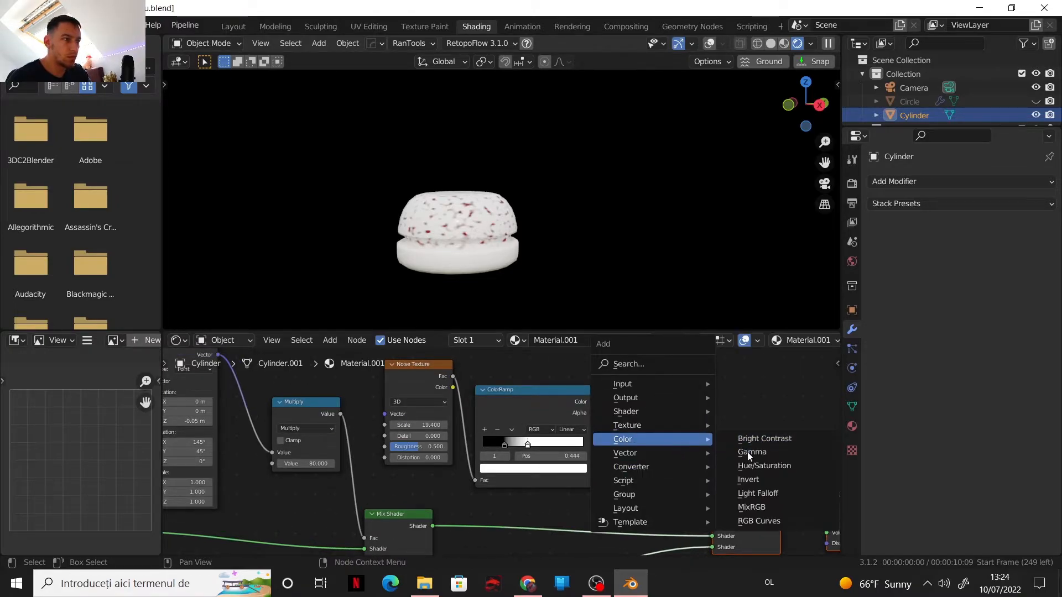
click(758, 483)
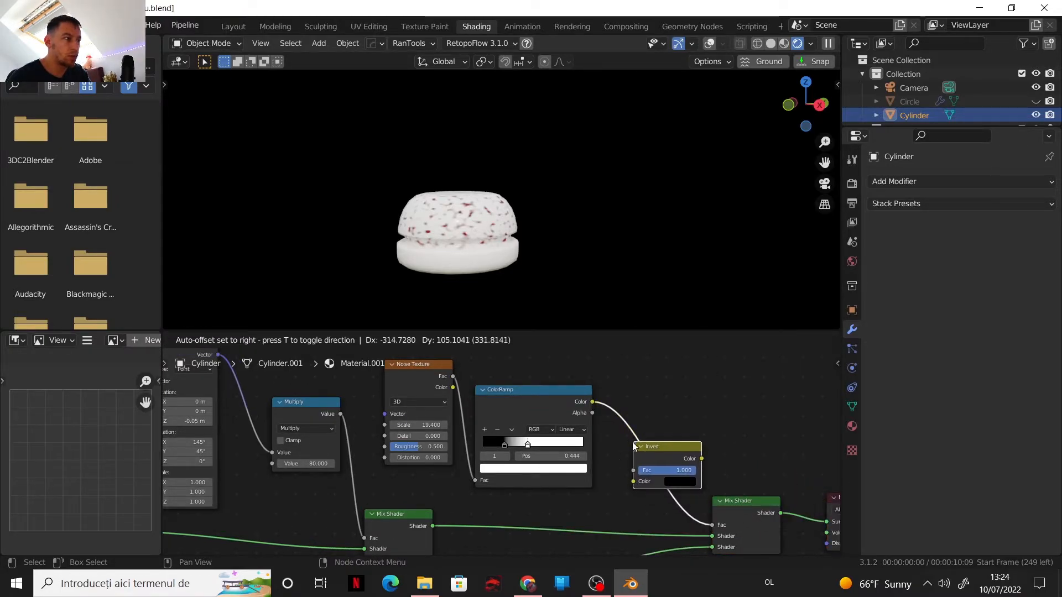
click(636, 444)
Step: Move the ColorRamp's white stop to 0.342 and its black stop to 0.000
scroll(651, 425, up, 1)
middle_drag(643, 408, 628, 443)
scroll(671, 403, up, 3)
scroll(595, 460, up, 3)
scroll(595, 464, up, 1)
drag(580, 455, 560, 453)
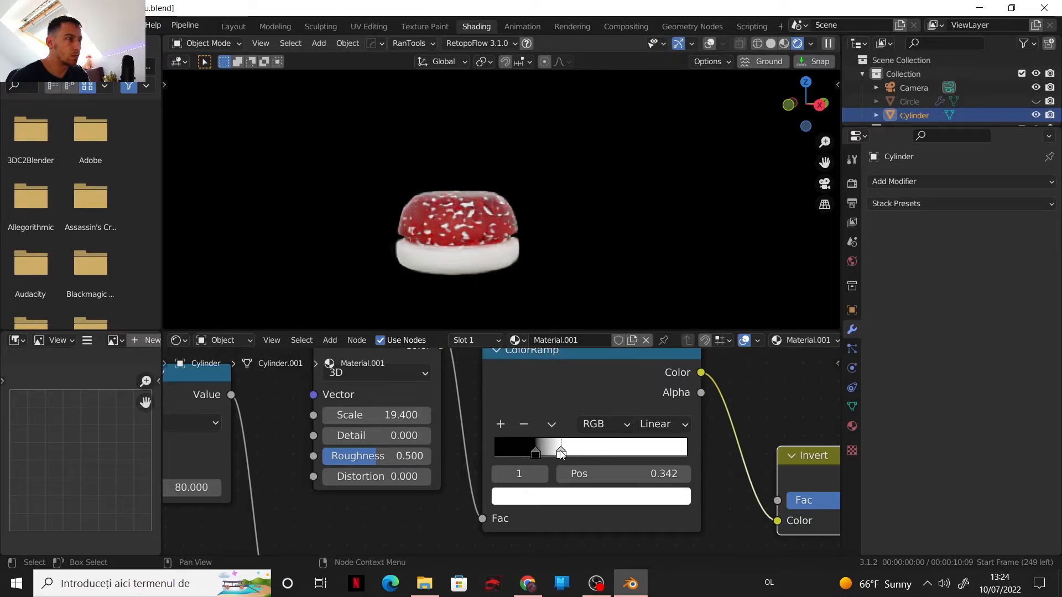
click(406, 419)
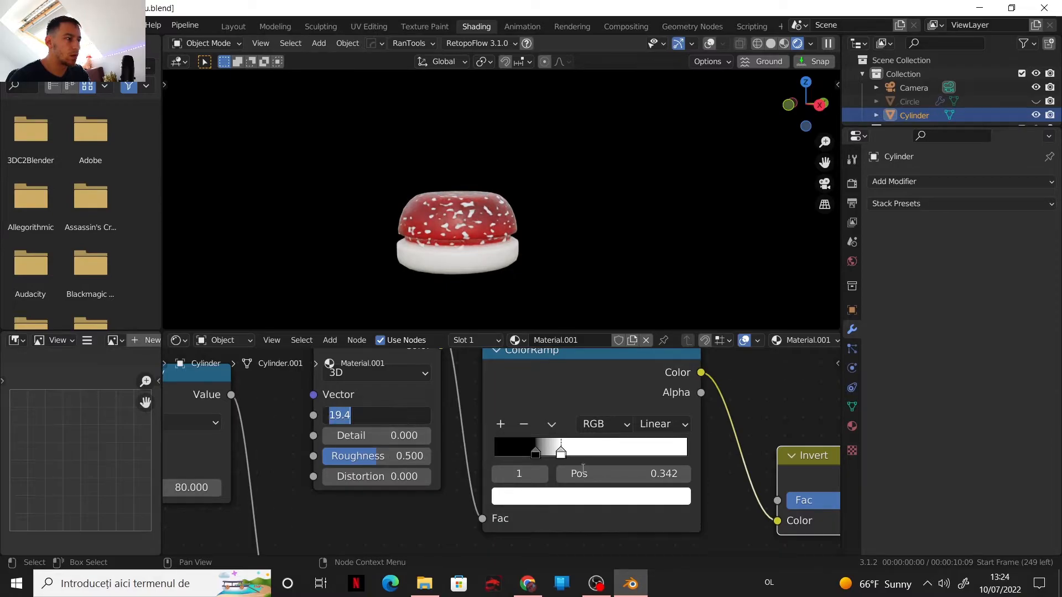
click(544, 451)
drag(536, 453, 489, 452)
scroll(498, 481, up, 3)
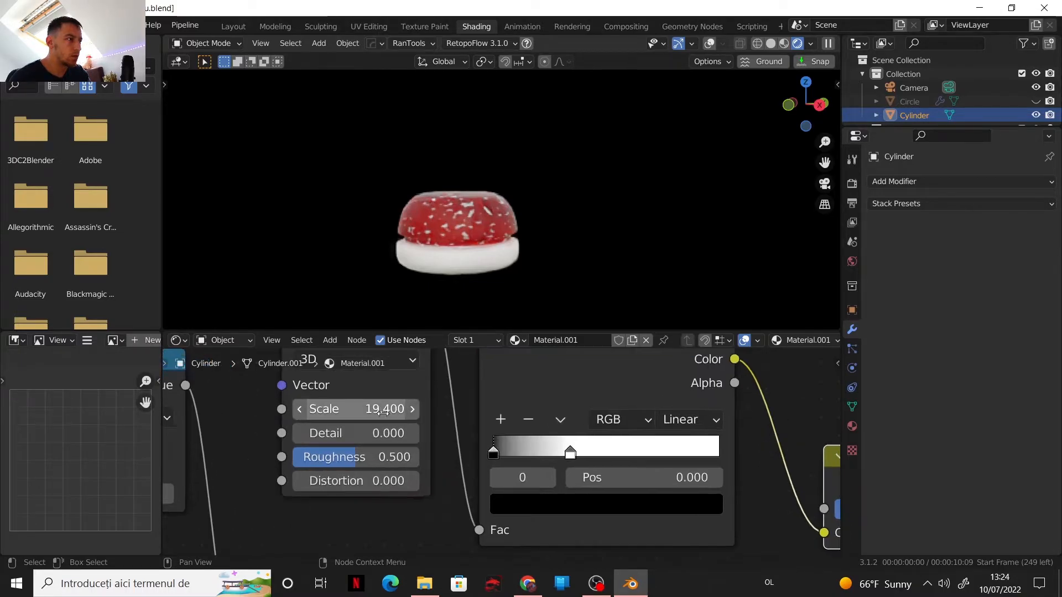
Step: Try a scale of 50 on the speckle mask's Noise Texture and set it to 100
click(464, 462)
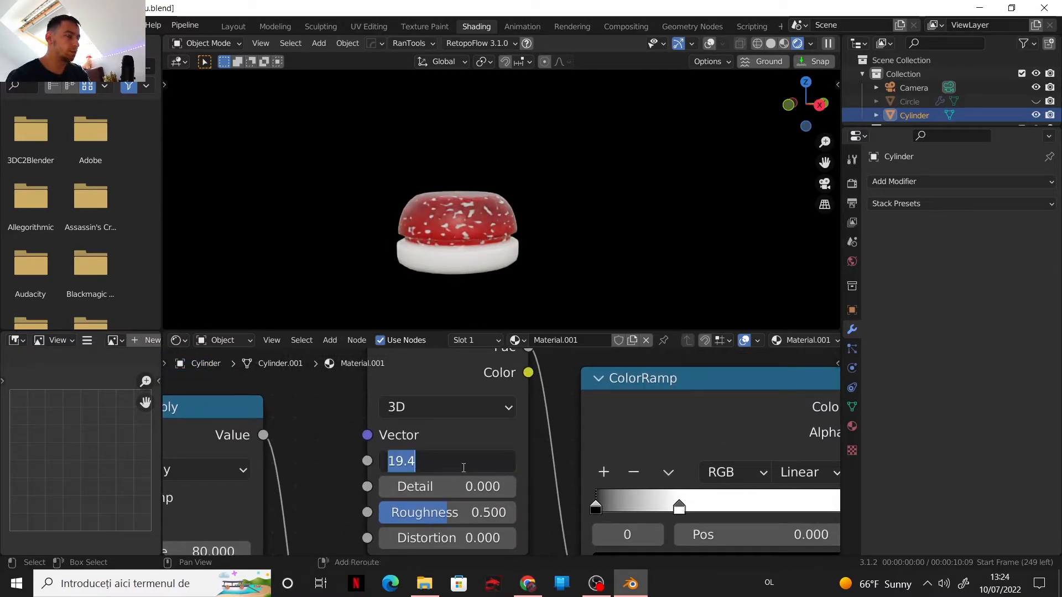
text(50)
key(Return)
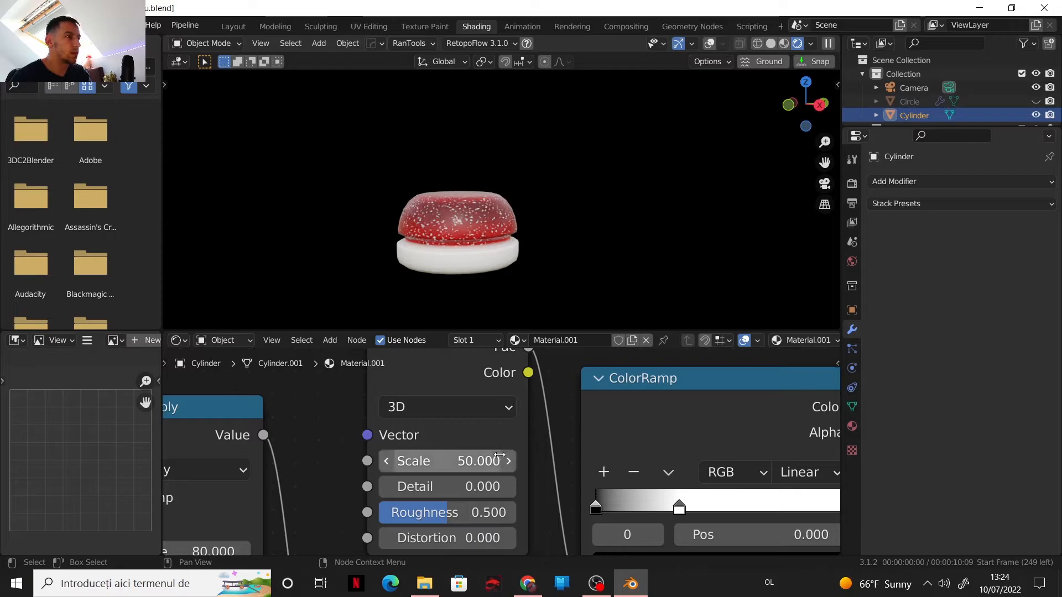
click(455, 463)
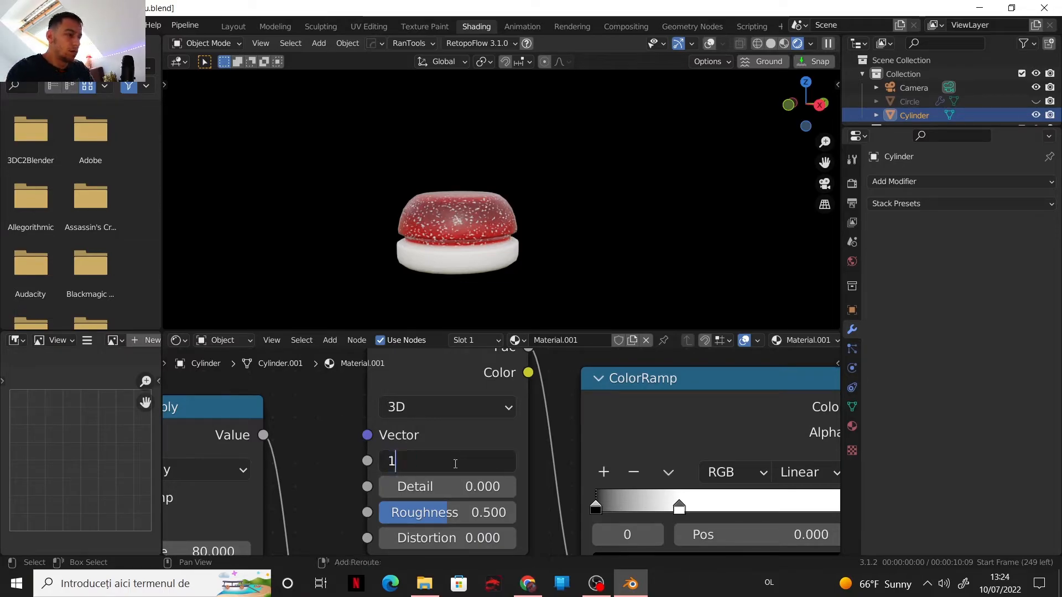
text(100)
key(Return)
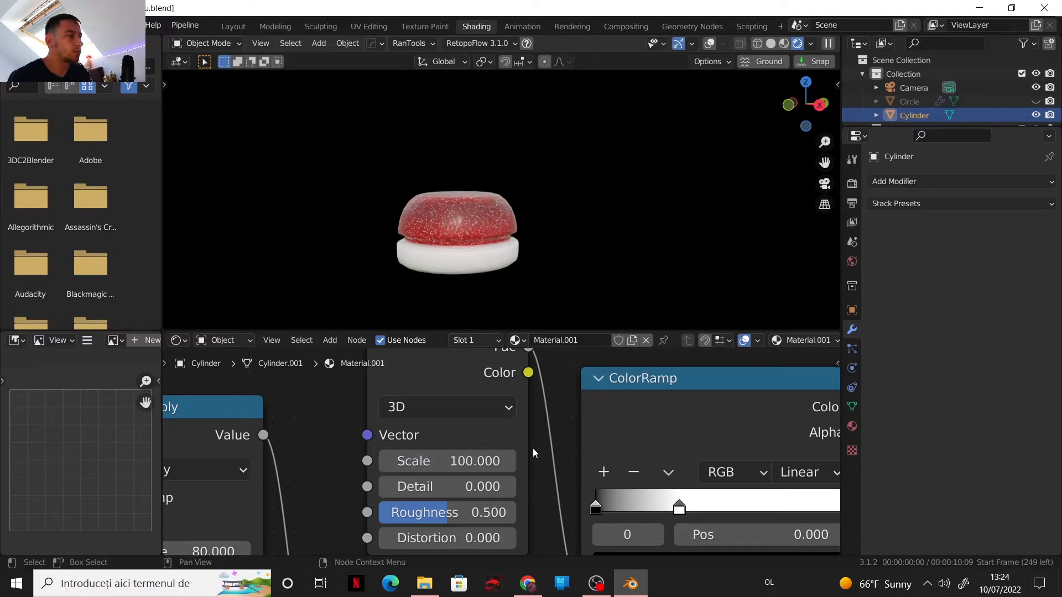
Step: Increase the roughness of the duplicated white Principled BSDF feeding the last Mix Shader
scroll(553, 449, down, 6)
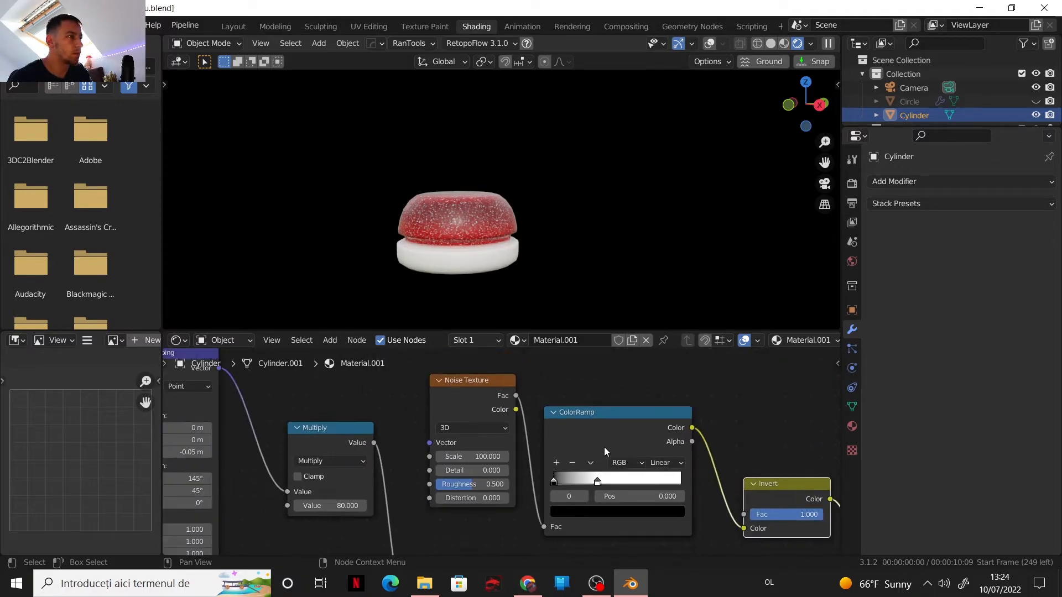
scroll(613, 436, down, 2)
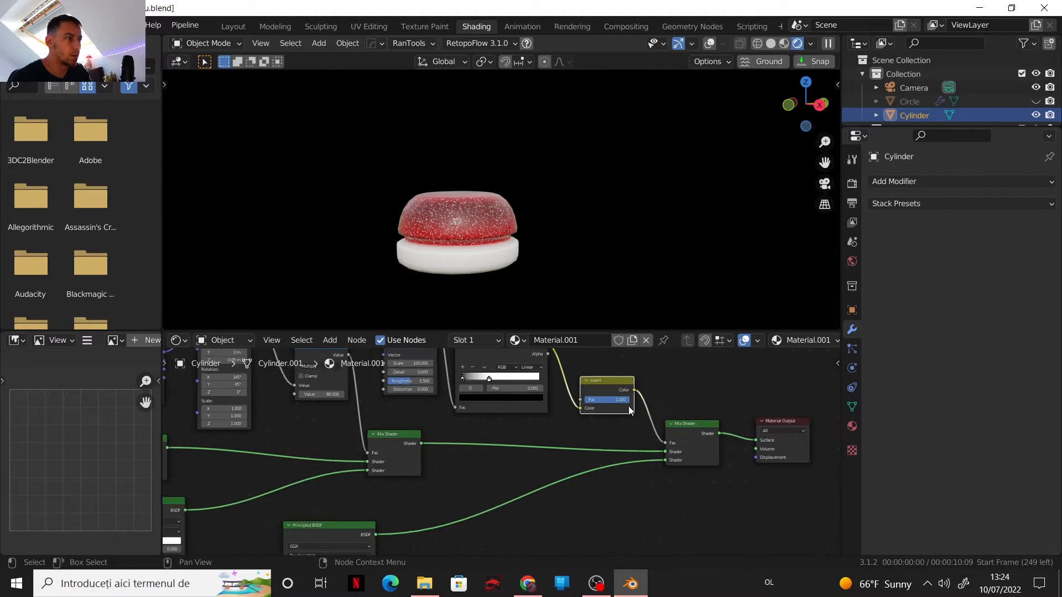
middle_drag(622, 429, 731, 357)
scroll(525, 462, up, 4)
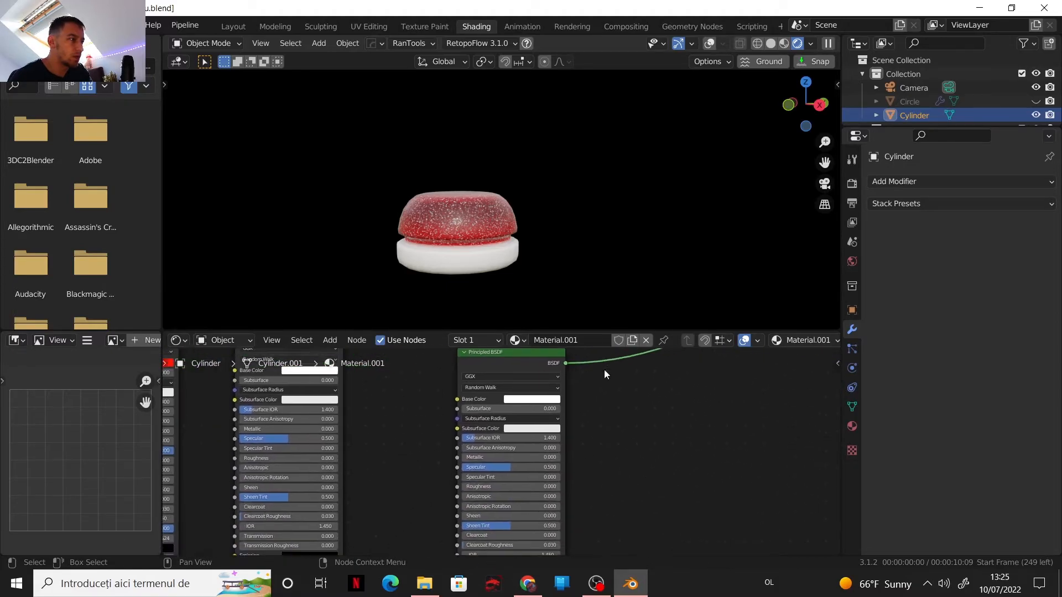
drag(486, 490, 524, 490)
Step: Insert a MixRGB node between the Invert node's Color output and the last Mix Shader's Fac
scroll(635, 453, down, 5)
middle_drag(603, 480, 480, 553)
scroll(550, 270, down, 1)
scroll(614, 388, down, 1)
middle_drag(616, 389, 636, 423)
scroll(609, 438, up, 3)
scroll(609, 438, up, 3)
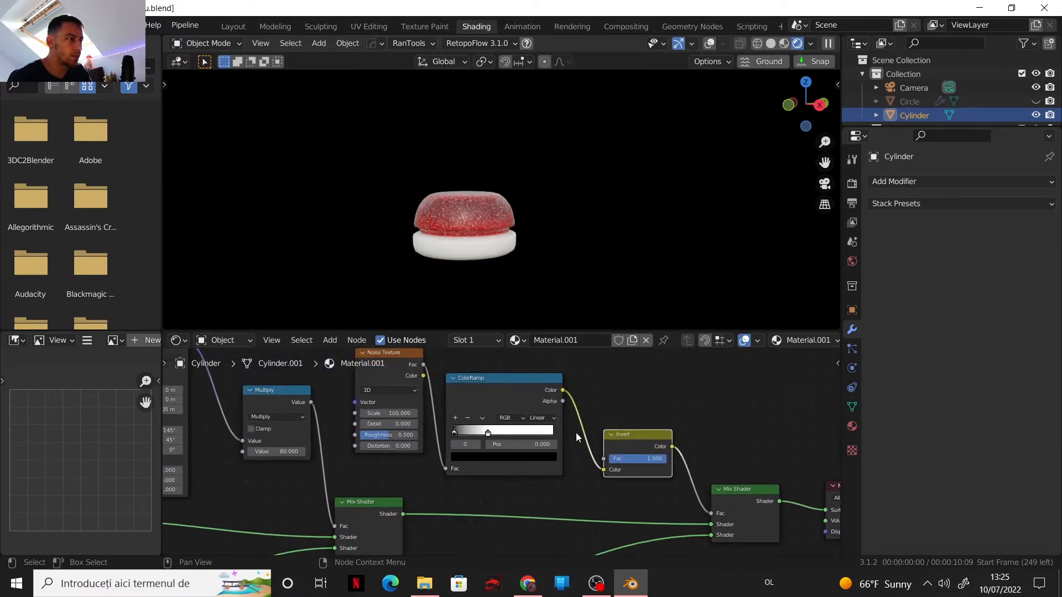
scroll(575, 433, up, 1)
scroll(596, 431, down, 2)
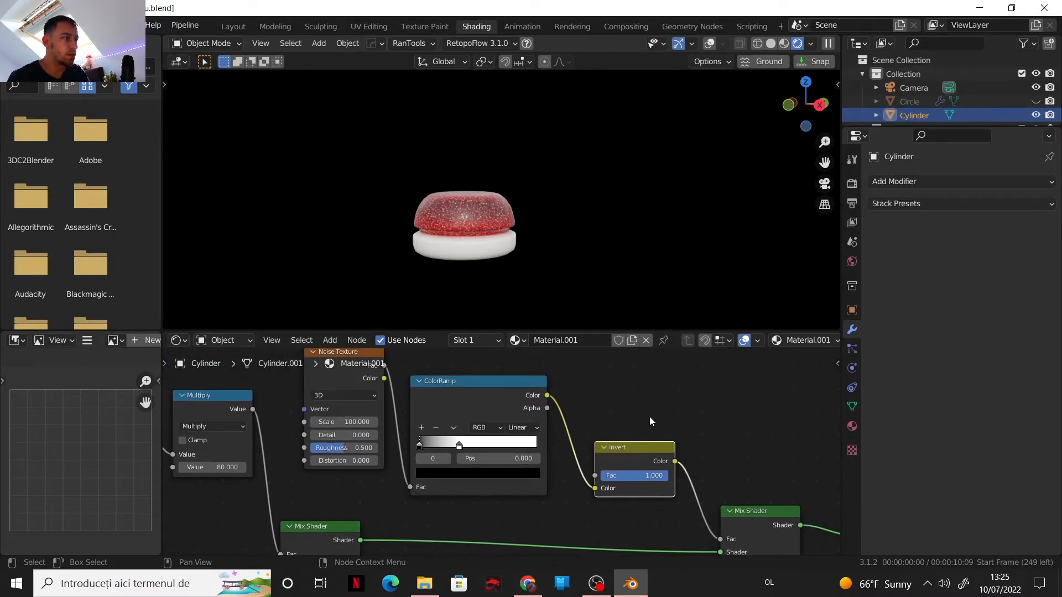
key(shift+a)
mouse_move(638, 410)
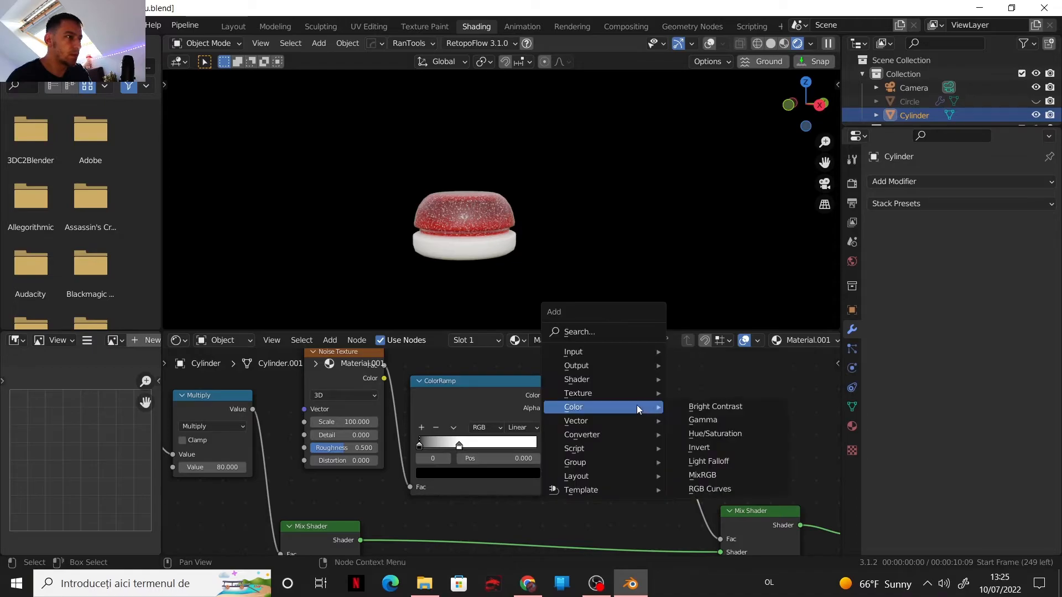
click(704, 479)
click(691, 429)
Step: Move the speckle mask nodes farther above the shaders and place the Mix node just below and beyond the Invert node
middle_drag(610, 404, 599, 396)
scroll(598, 396, down, 3)
drag(576, 489, 330, 392)
middle_drag(580, 384, 600, 355)
scroll(570, 385, up, 2)
drag(605, 389, 599, 404)
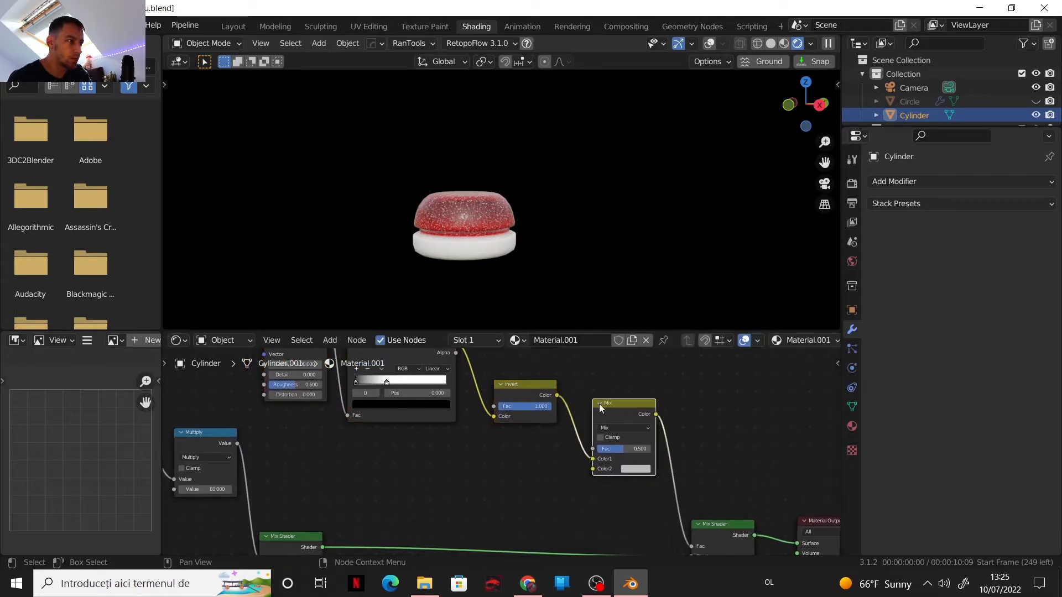
Step: Duplicate the speckle mask's Noise Texture and ColorRamp together and place the copies directly below the originals
scroll(407, 427, down, 1)
middle_drag(444, 459, 505, 505)
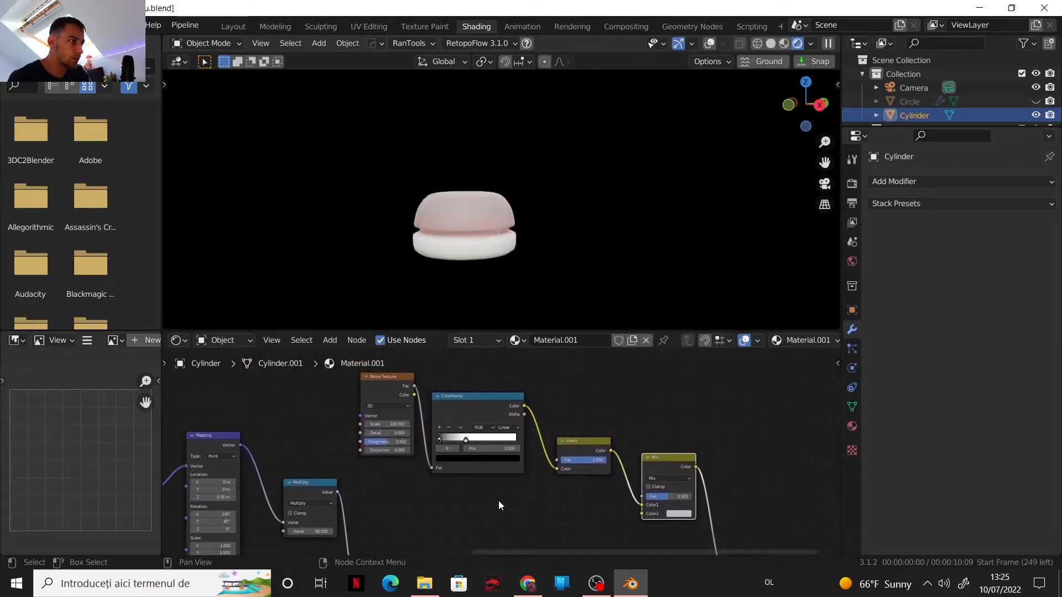
drag(505, 516, 387, 389)
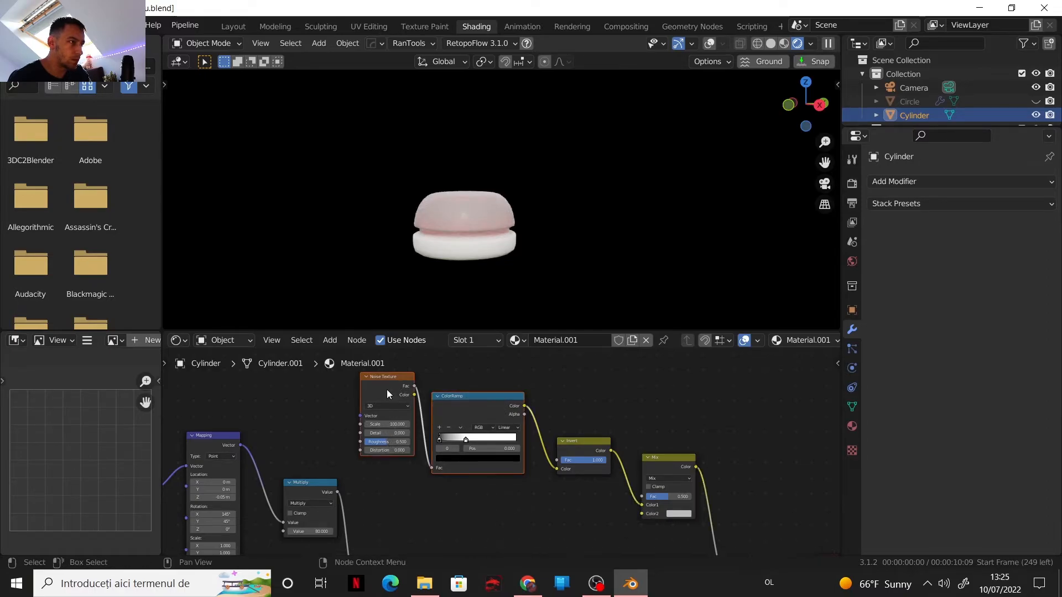
key(shift+d)
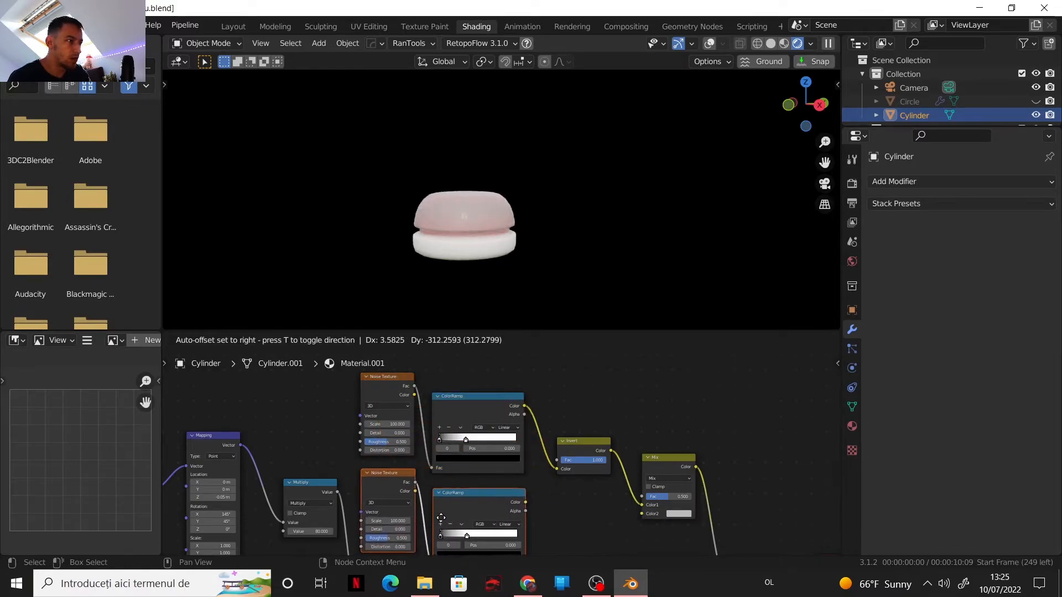
click(442, 526)
middle_drag(474, 503, 469, 413)
scroll(479, 429, up, 3)
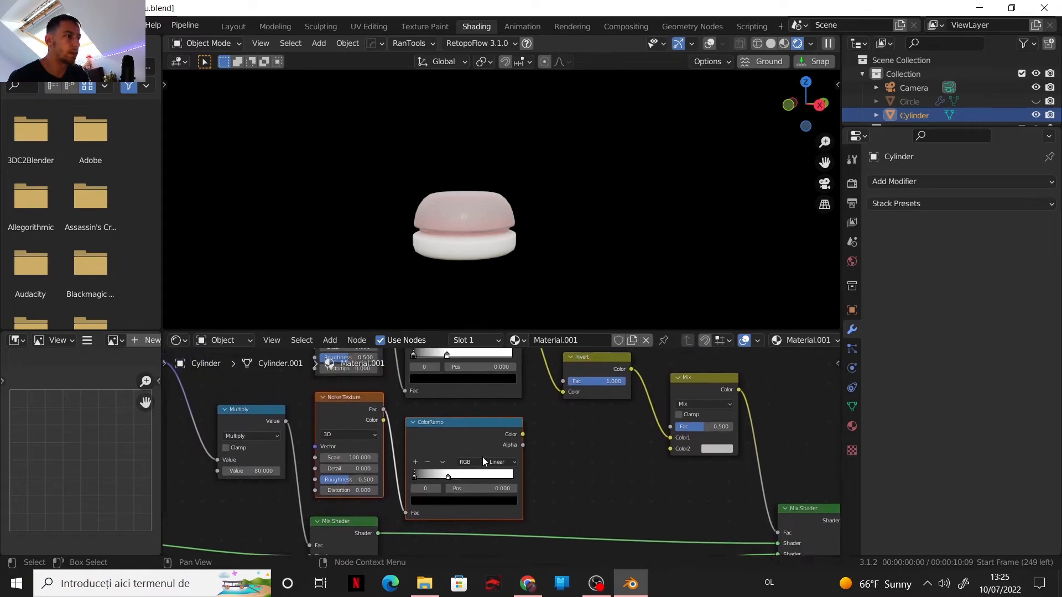
Step: Connect the duplicated ColorRamp's Color output to the Mix node's Color2 and preview the Mix node on the model
drag(529, 434, 701, 450)
scroll(671, 430, up, 3)
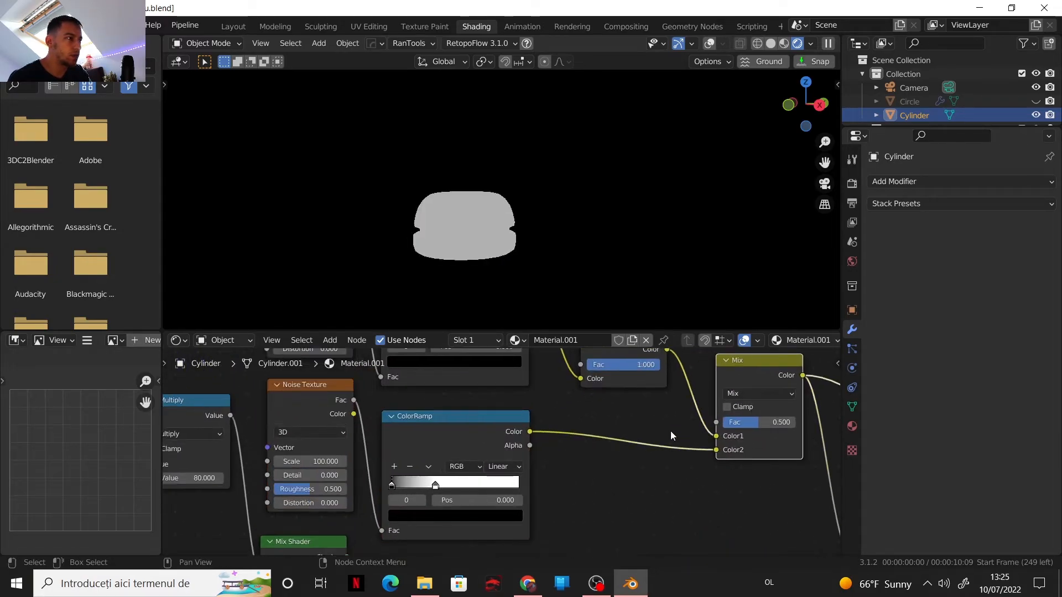
scroll(653, 472, down, 1)
Step: Set the duplicated Noise Texture's scale to 3 and inspect the mixed mask close up on the model
double_click(353, 481)
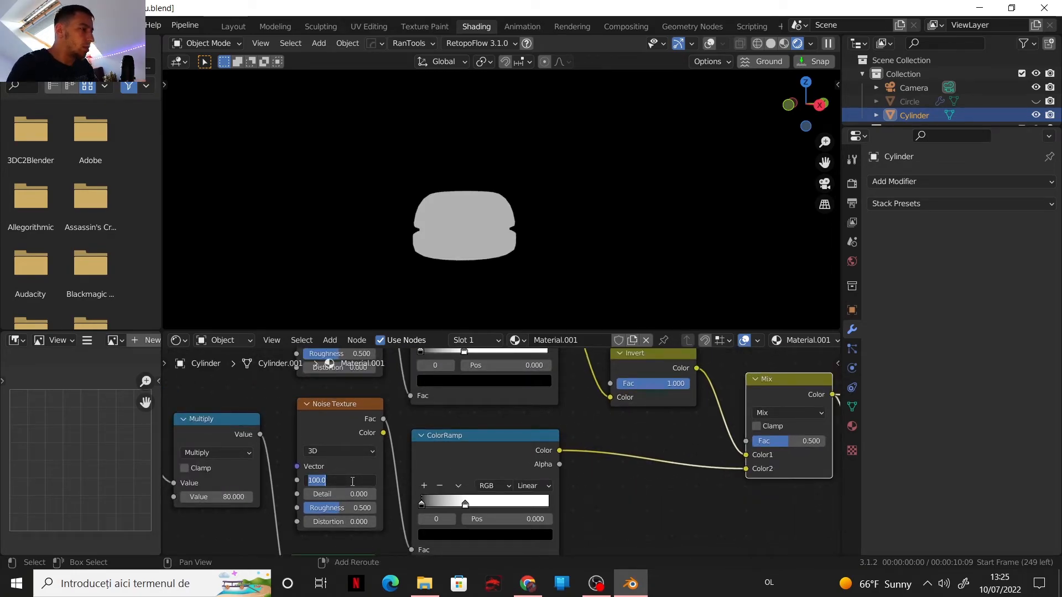
text(3)
key(Return)
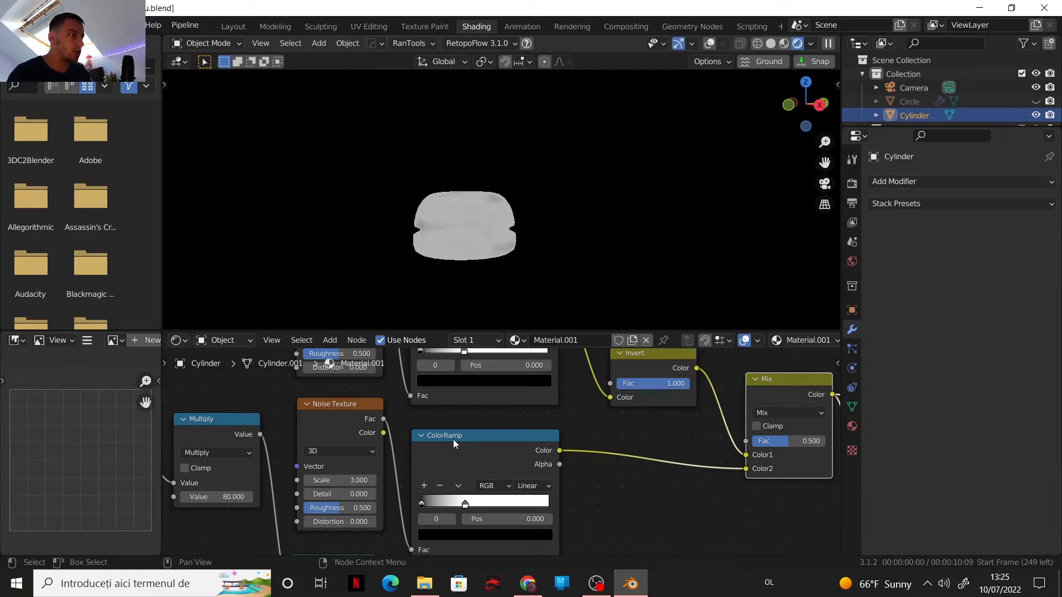
scroll(481, 244, up, 5)
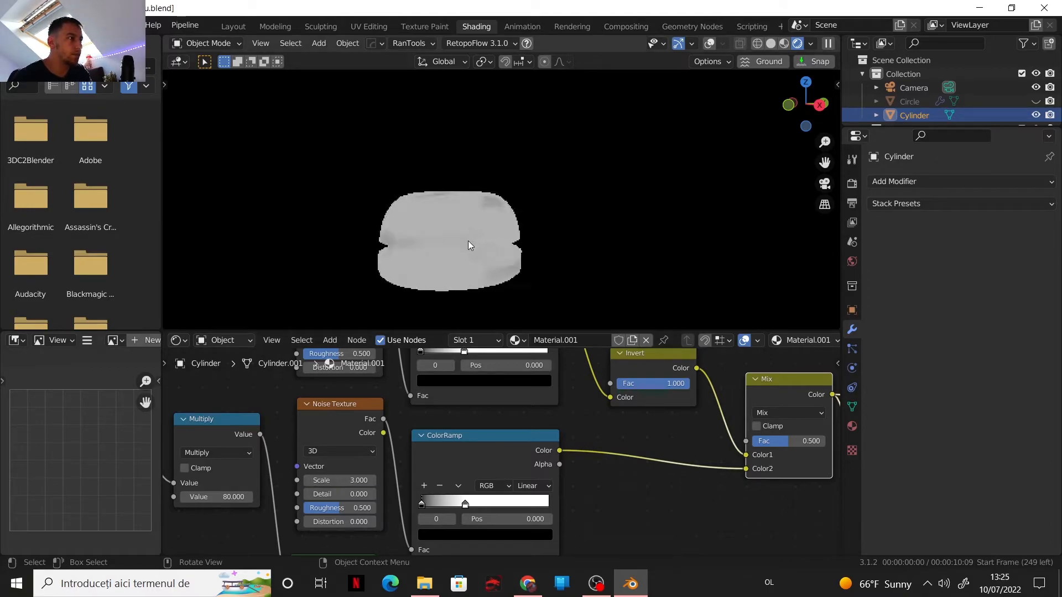
scroll(481, 226, up, 2)
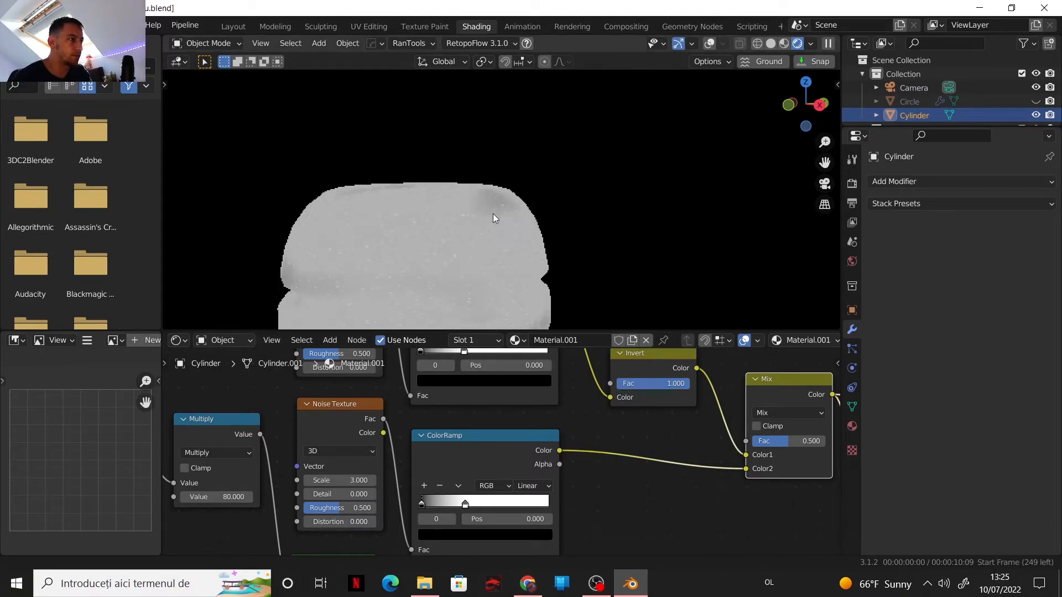
Step: Try the Subtract blending mode on the Mix node and set it to Multiply
click(796, 414)
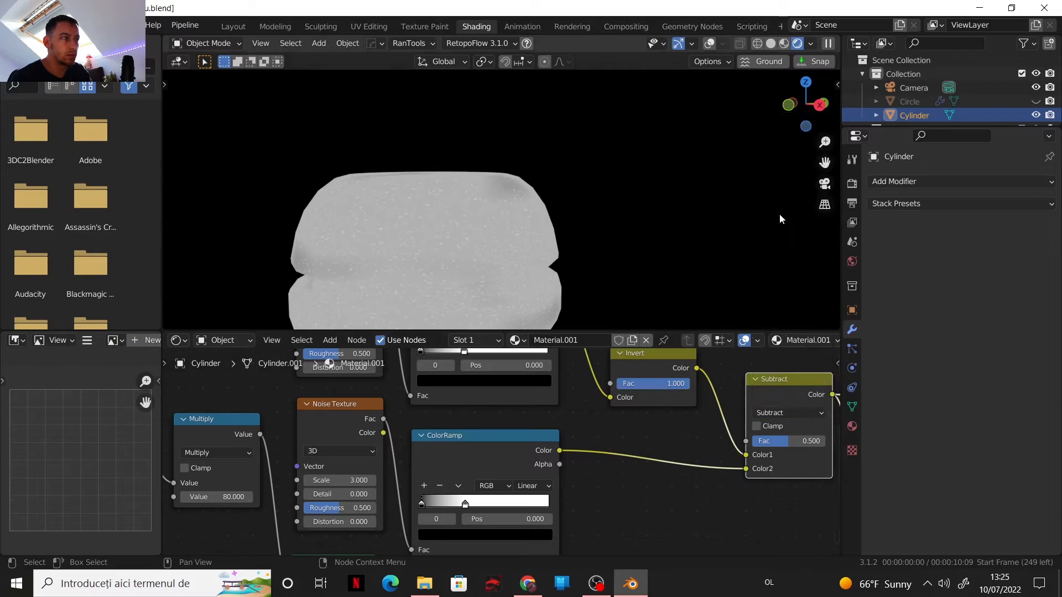
click(778, 214)
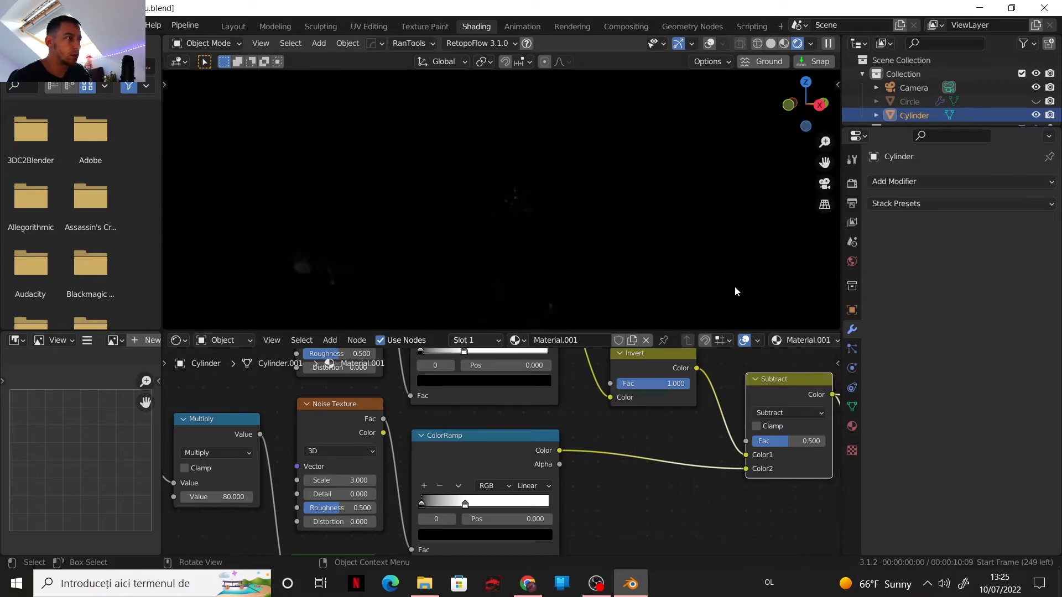
click(772, 412)
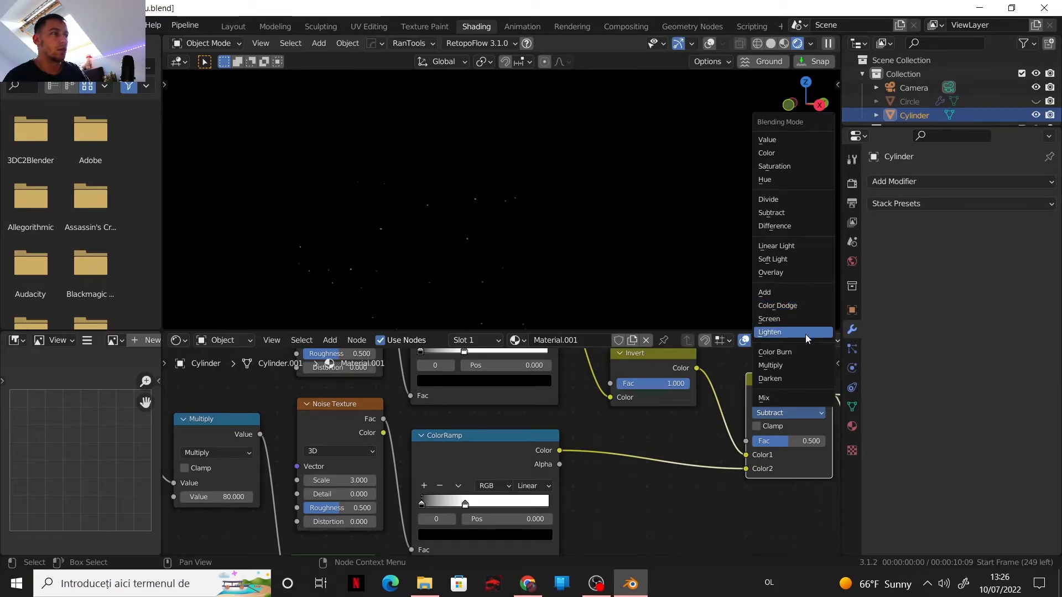
click(778, 368)
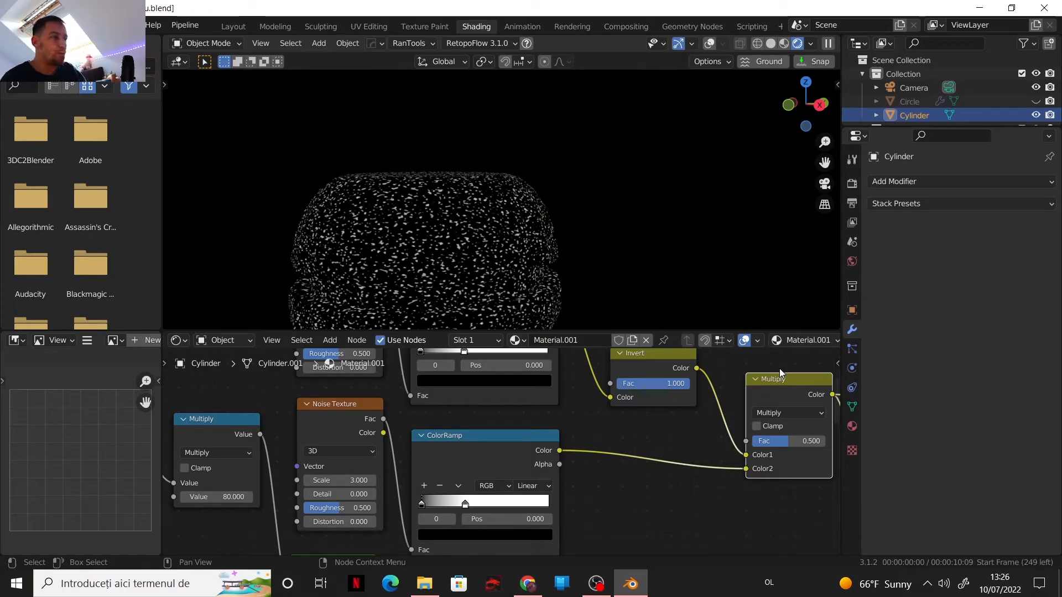
Step: Try the Screen blending mode on the Mix node and set it to Divide
click(795, 413)
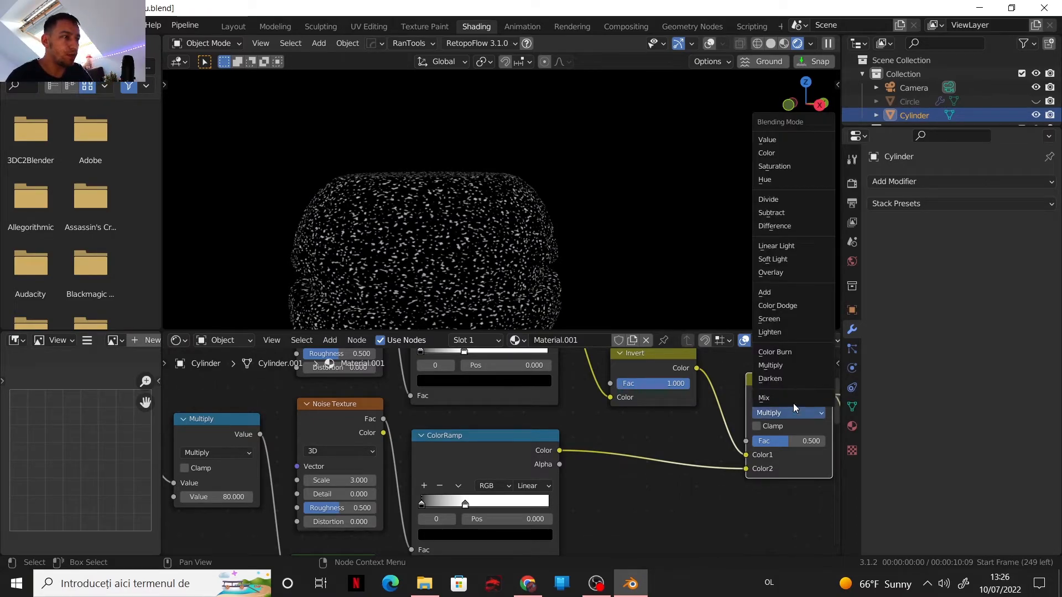
click(793, 326)
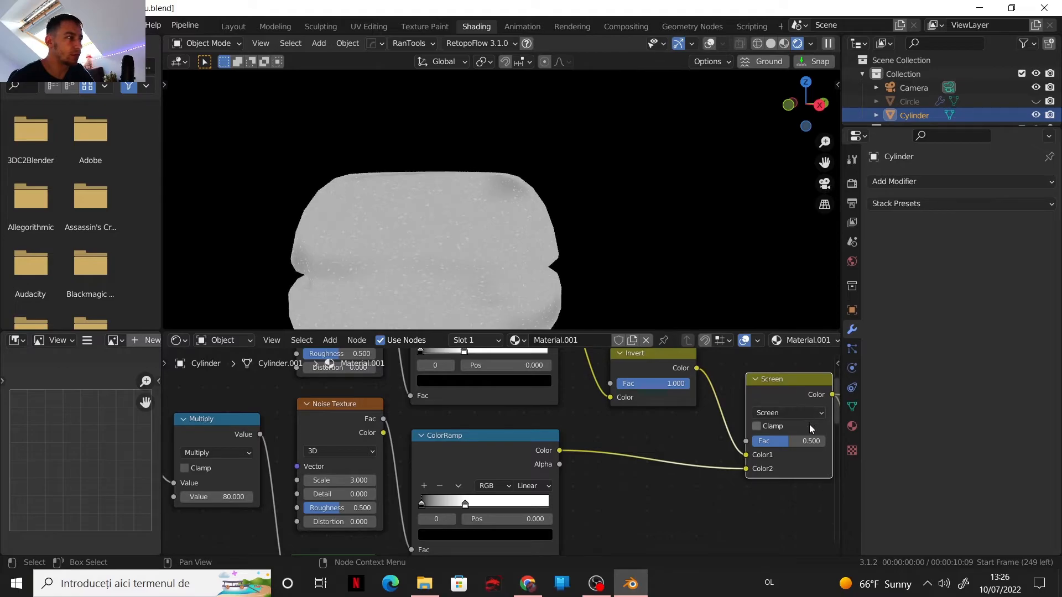
click(792, 415)
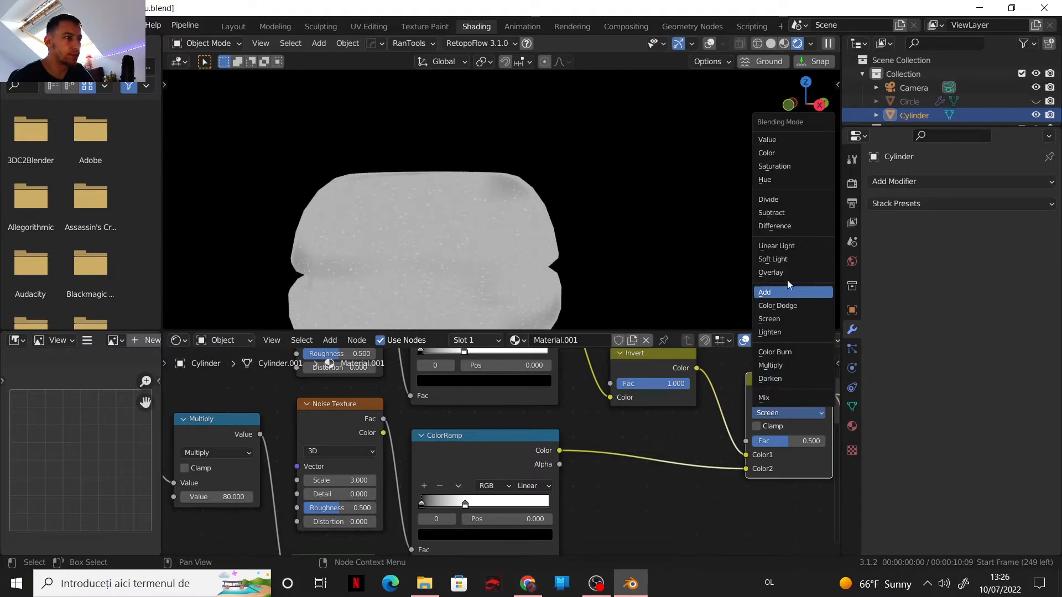
click(780, 201)
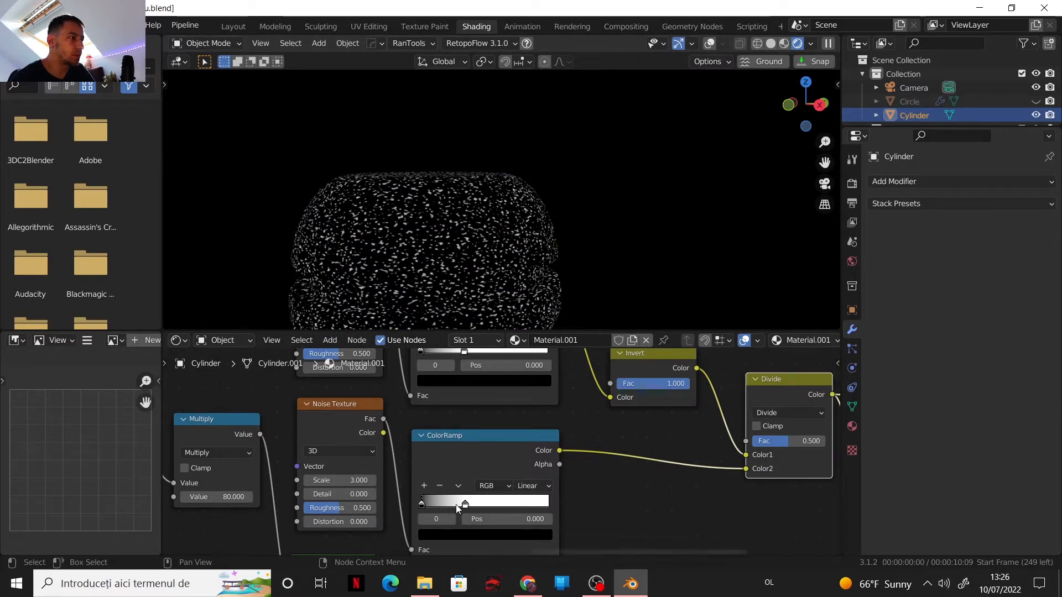
Step: Move the lower mask ColorRamp's white stop to about 0.967 and its black stop to about 0.367
drag(465, 506, 550, 507)
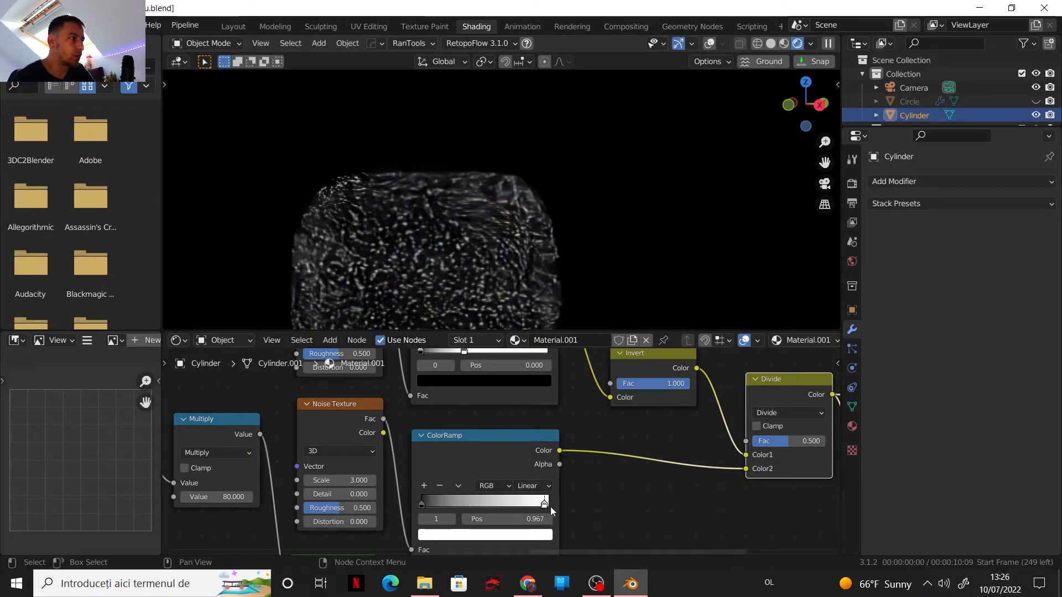
drag(421, 506, 472, 504)
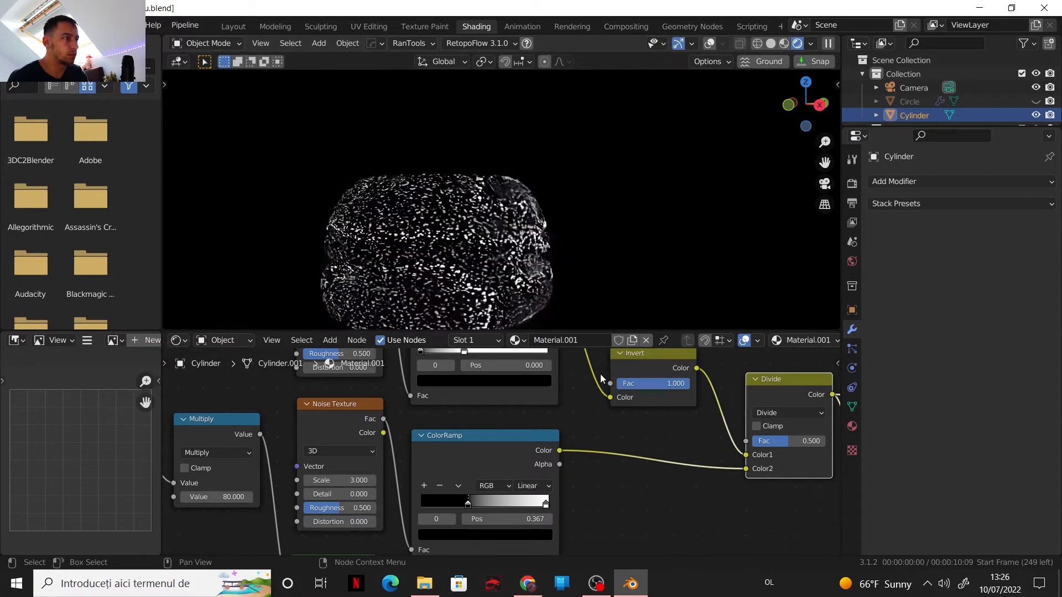
Step: Preview the final Mix Shader on the model and inspect the speckles on the red top
scroll(650, 477, down, 4)
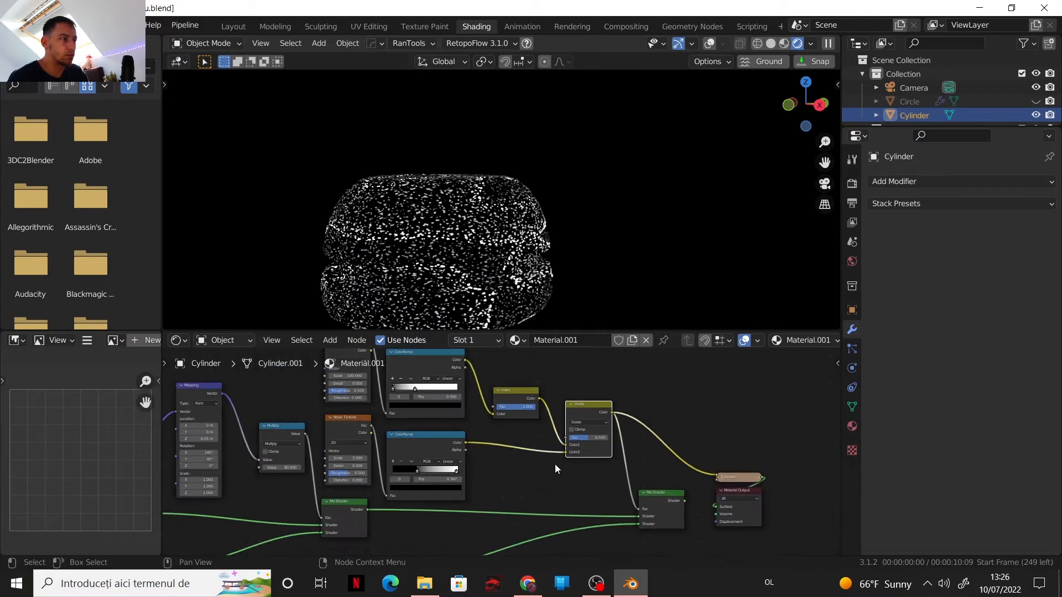
ctrl+shift+click(671, 495)
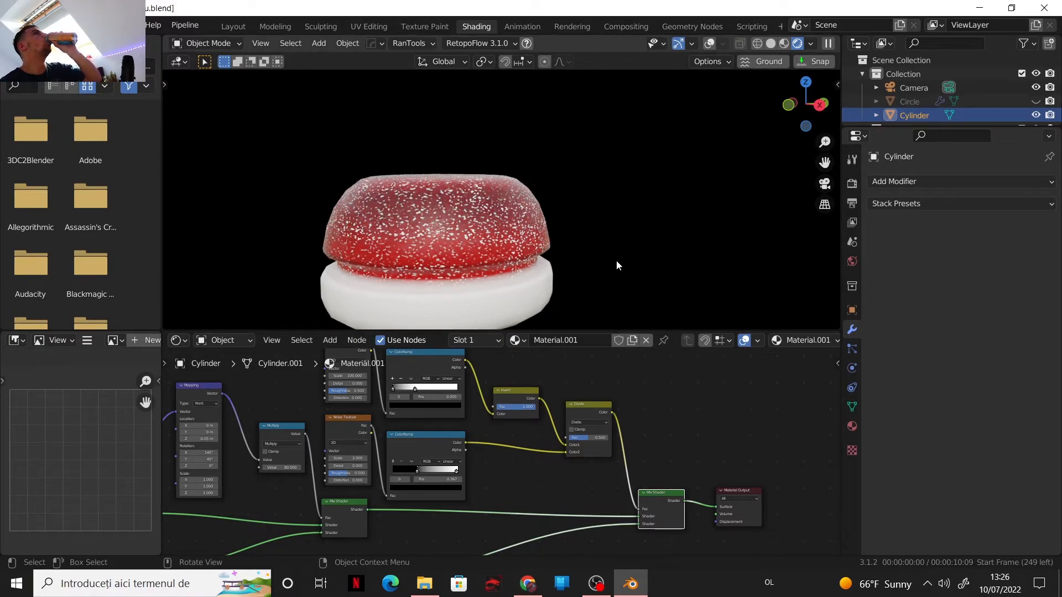
scroll(552, 235, up, 1)
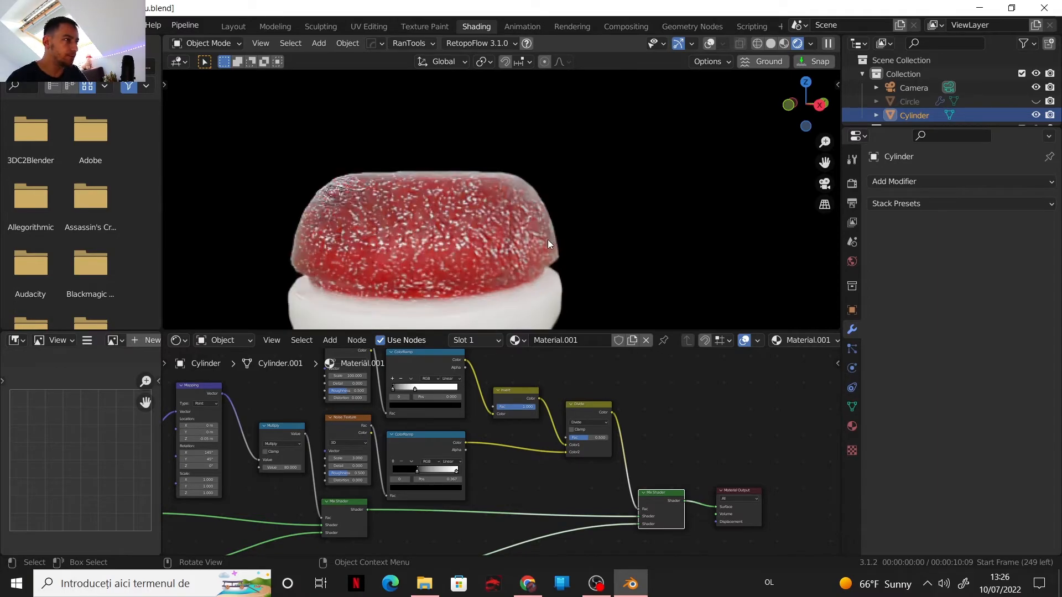
scroll(556, 233, down, 2)
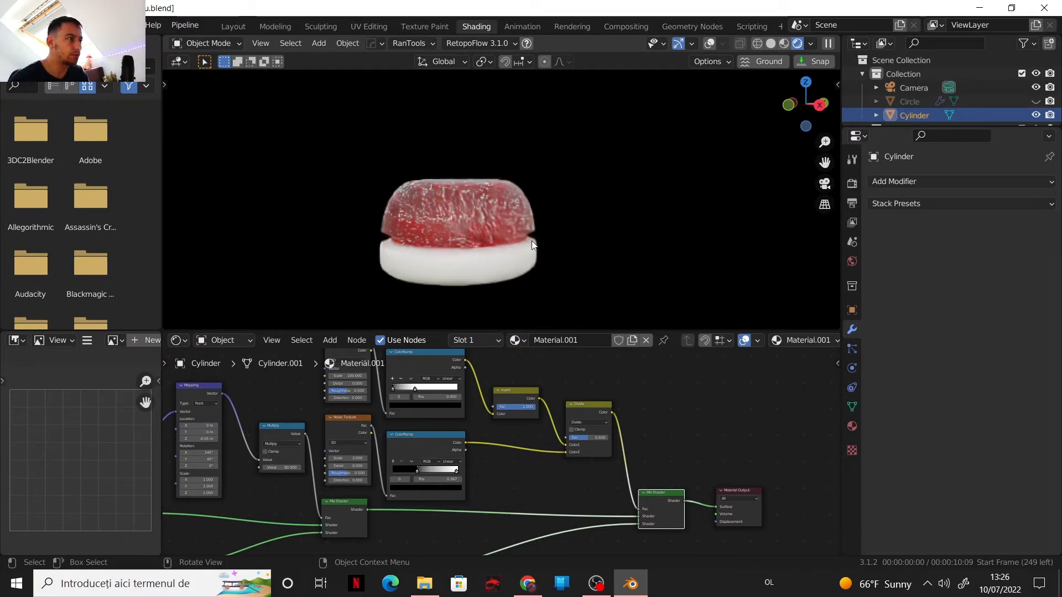
Step: Review the whole material node tree, from the speckle mask nodes back to the Principled BSDF shaders and their noise inputs
middle_drag(689, 441, 765, 434)
scroll(695, 438, down, 1)
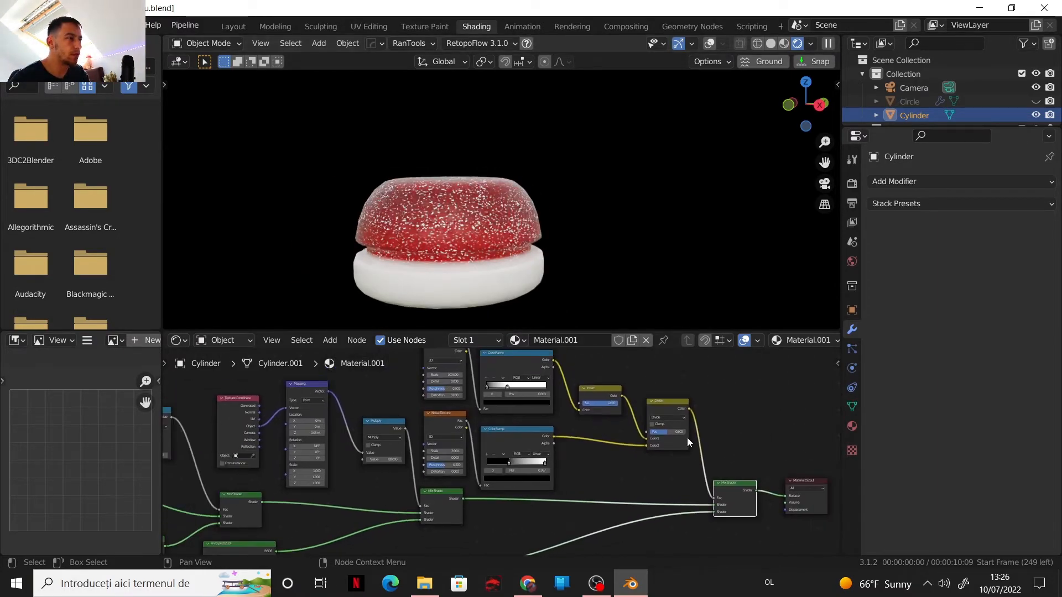
middle_drag(613, 462, 679, 459)
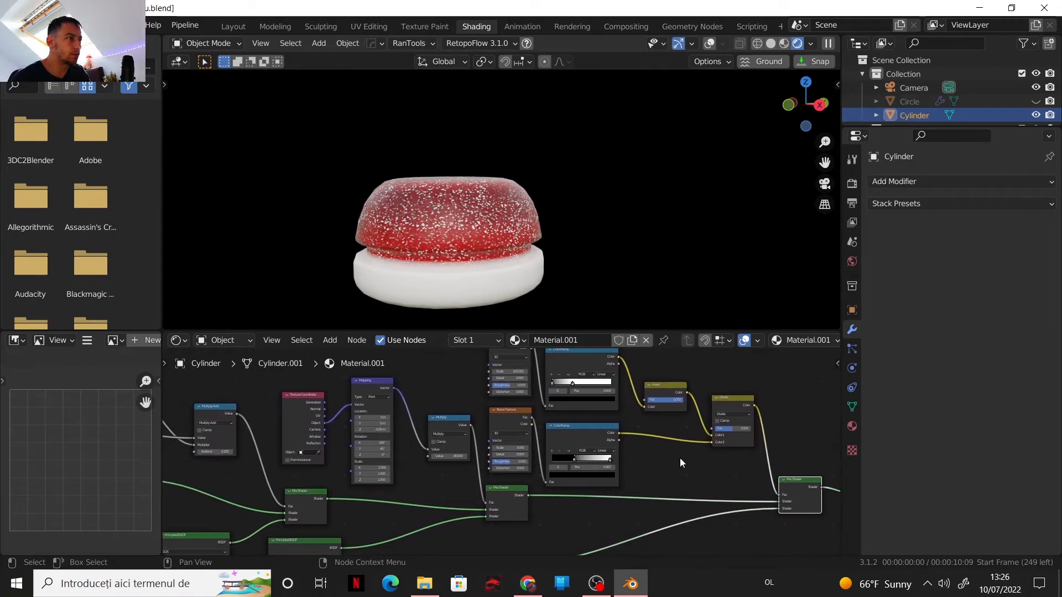
scroll(671, 459, up, 1)
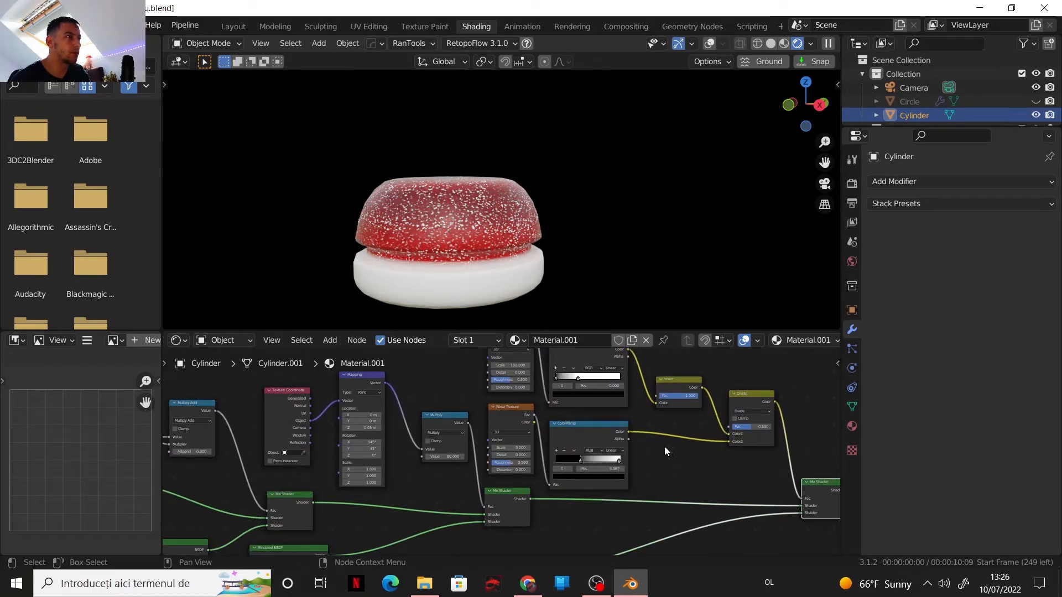
middle_drag(666, 447, 565, 469)
scroll(645, 467, up, 2)
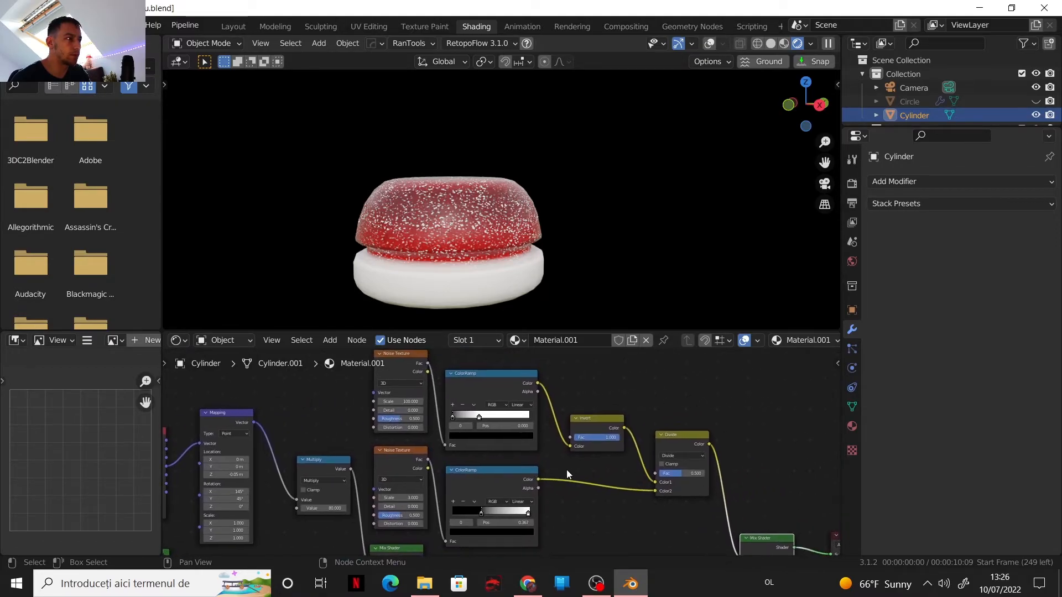
scroll(570, 470, up, 1)
scroll(568, 434, up, 3)
middle_drag(581, 448, 537, 464)
scroll(536, 464, down, 1)
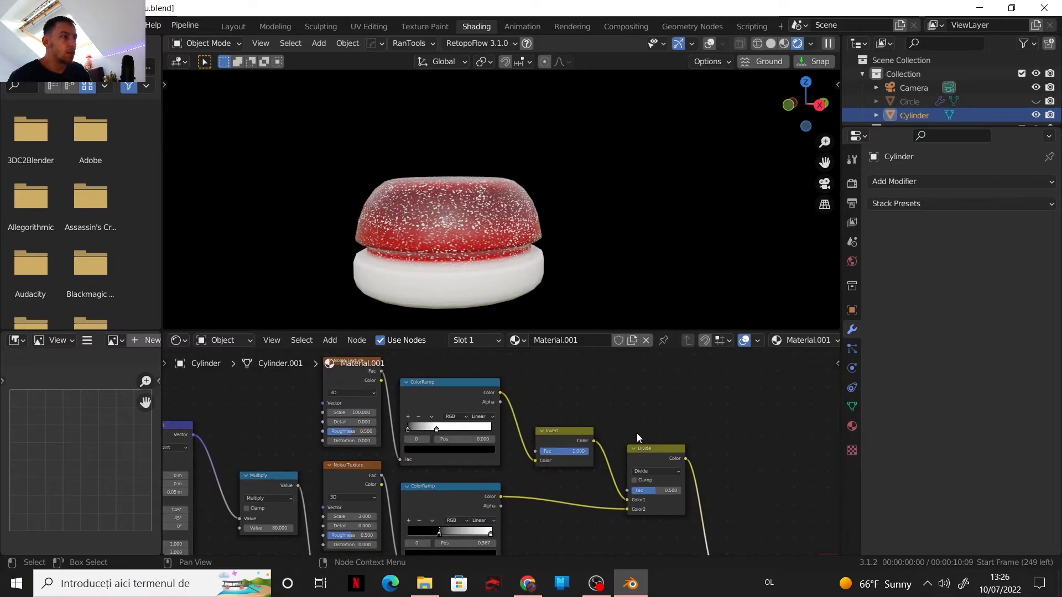
scroll(636, 435, up, 1)
middle_drag(637, 435, 668, 429)
scroll(655, 429, up, 1)
scroll(606, 413, down, 6)
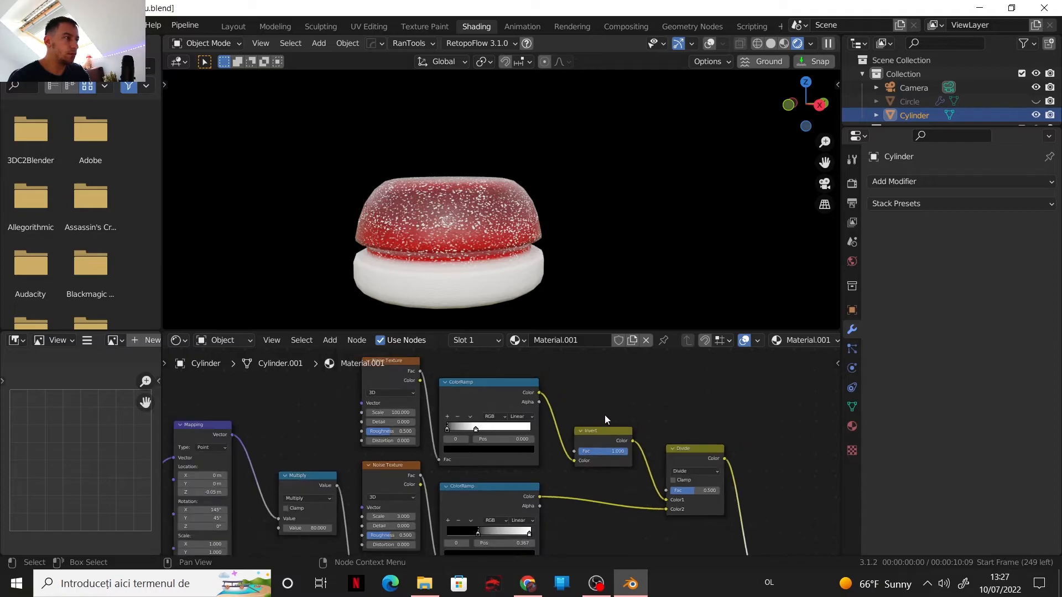
middle_drag(604, 416, 558, 391)
scroll(556, 395, up, 1)
middle_drag(422, 399, 617, 378)
scroll(526, 416, down, 2)
scroll(526, 415, down, 3)
scroll(548, 411, down, 2)
scroll(559, 413, up, 1)
scroll(529, 428, down, 3)
scroll(527, 429, down, 2)
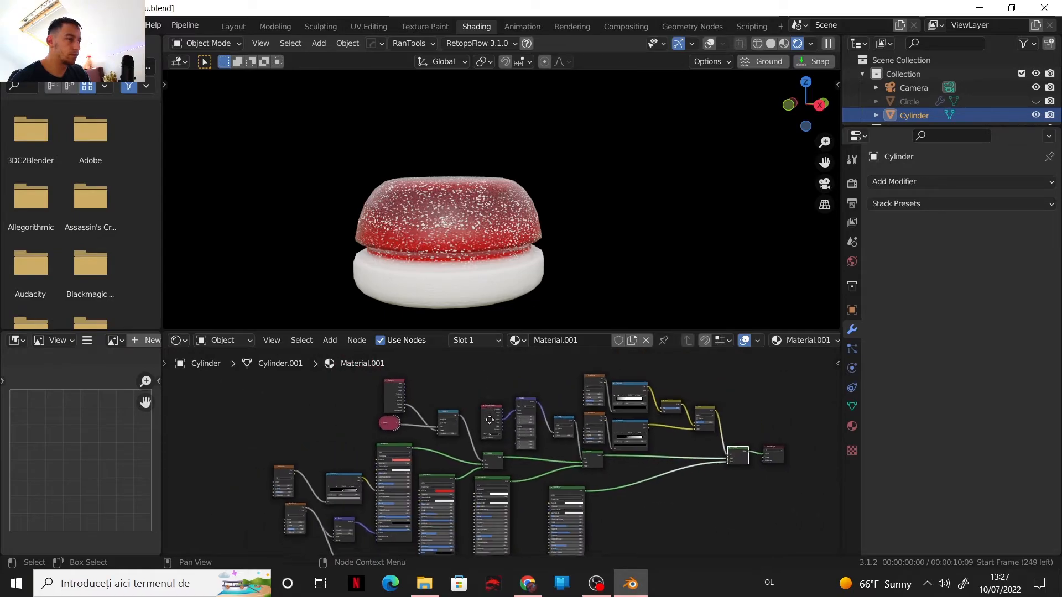
scroll(490, 420, down, 2)
middle_drag(526, 429, 636, 435)
scroll(593, 439, up, 1)
scroll(569, 436, up, 1)
scroll(567, 436, up, 2)
middle_drag(564, 437, 603, 431)
scroll(562, 430, up, 2)
scroll(505, 433, up, 1)
middle_drag(444, 425, 364, 427)
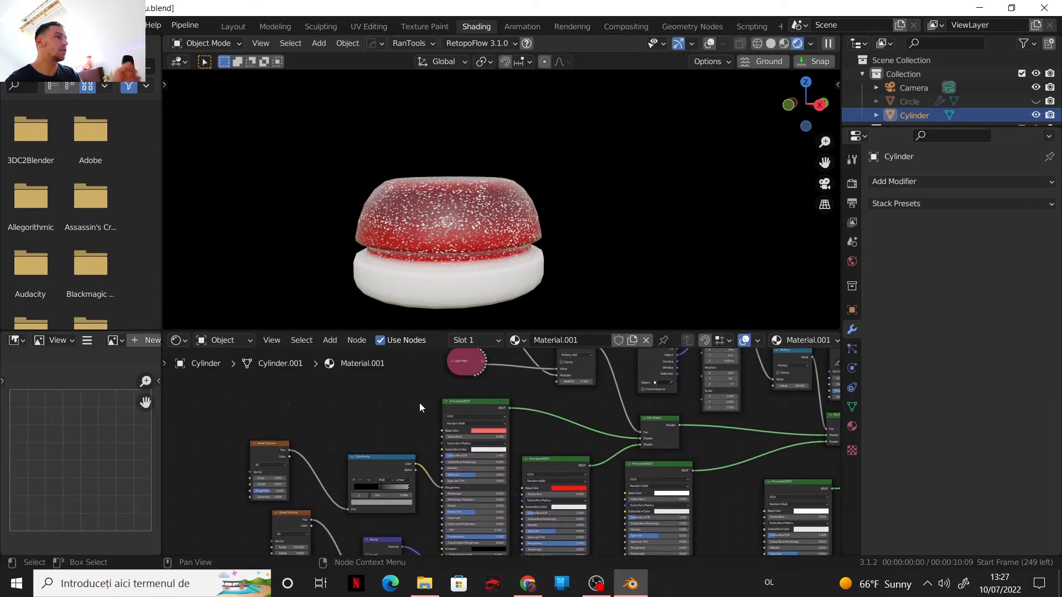
Step: Unhide the Circle object in solid shading and view the scene through the camera in rendered shading
click(772, 45)
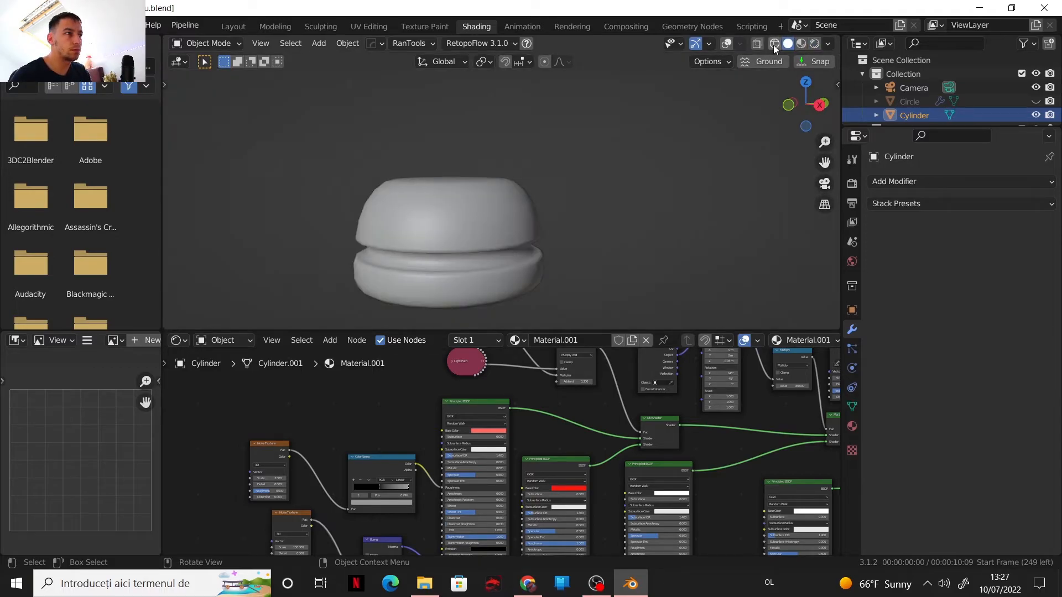
click(1036, 102)
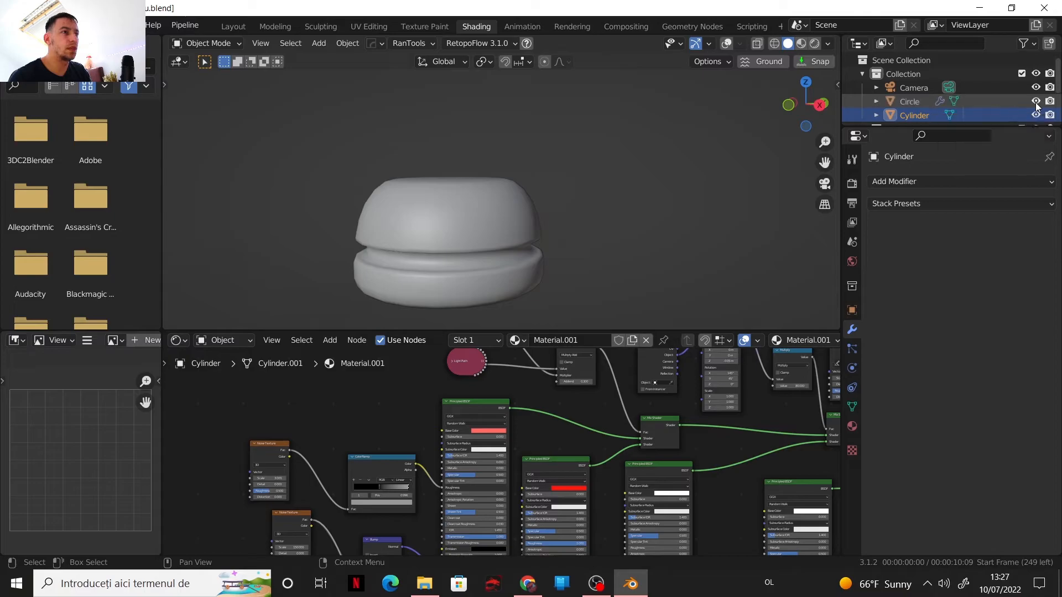
click(824, 185)
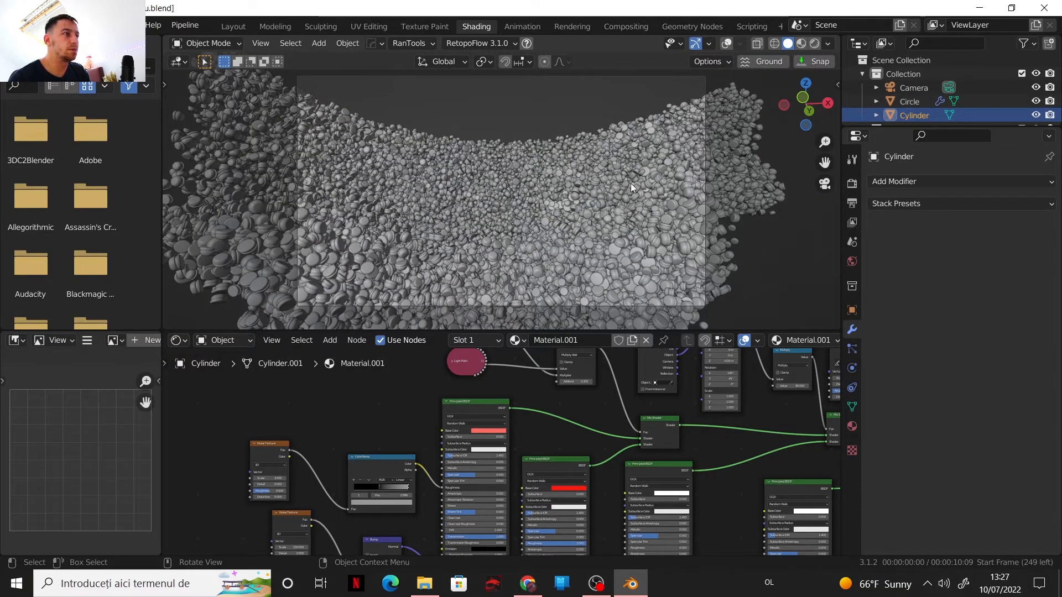
click(813, 45)
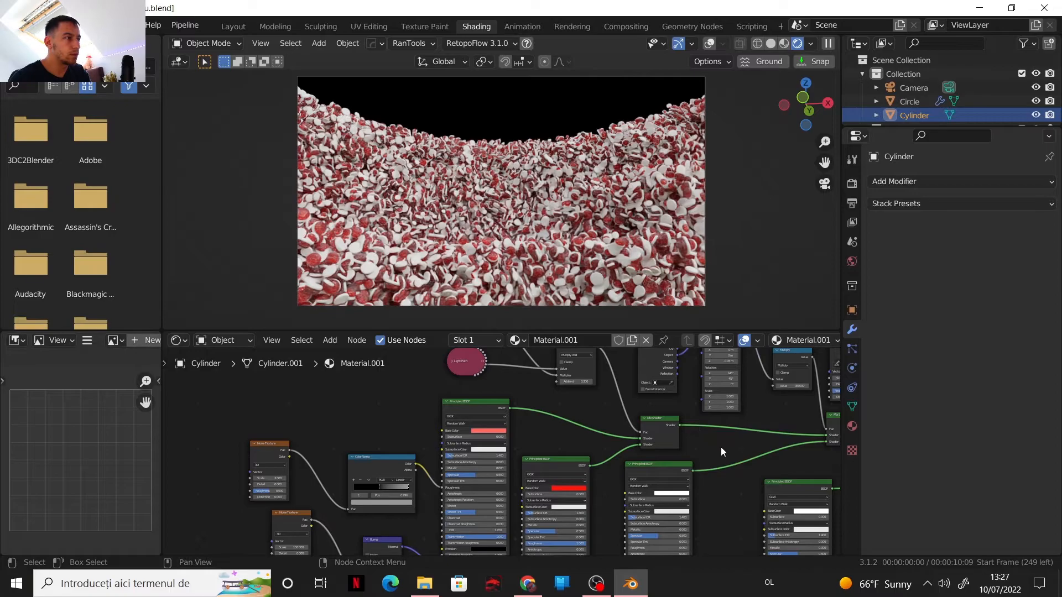
Step: Move the Noise Texture, ColorRamp and Bump nodes feeding the shaders further left, then shift the first Principled BSDF left, away from the second
scroll(762, 474, up, 1)
middle_drag(626, 431, 567, 420)
scroll(592, 430, down, 1)
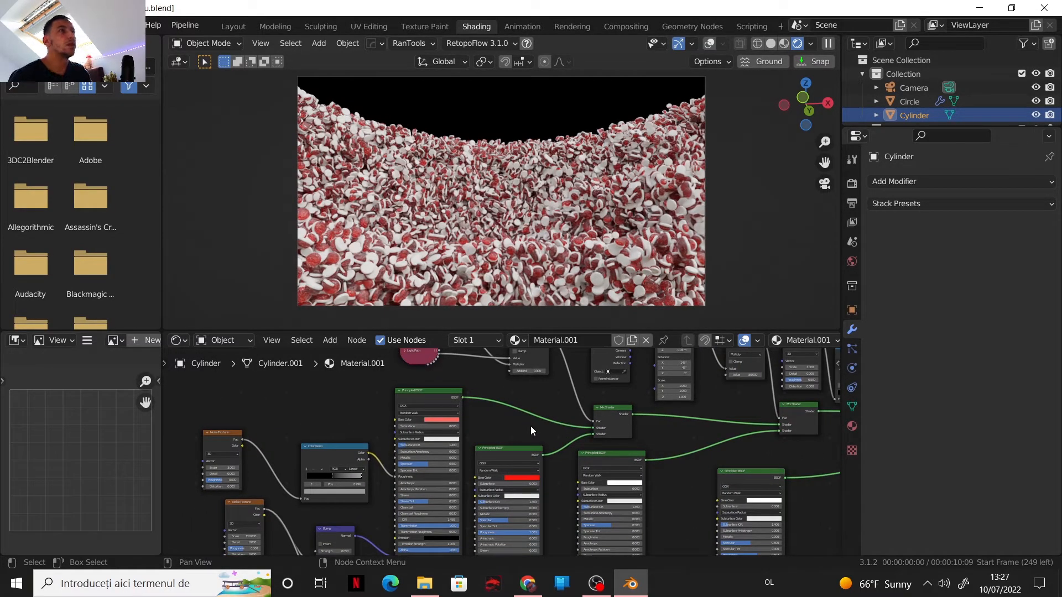
scroll(566, 432, up, 2)
middle_drag(564, 435, 732, 384)
scroll(688, 408, up, 1)
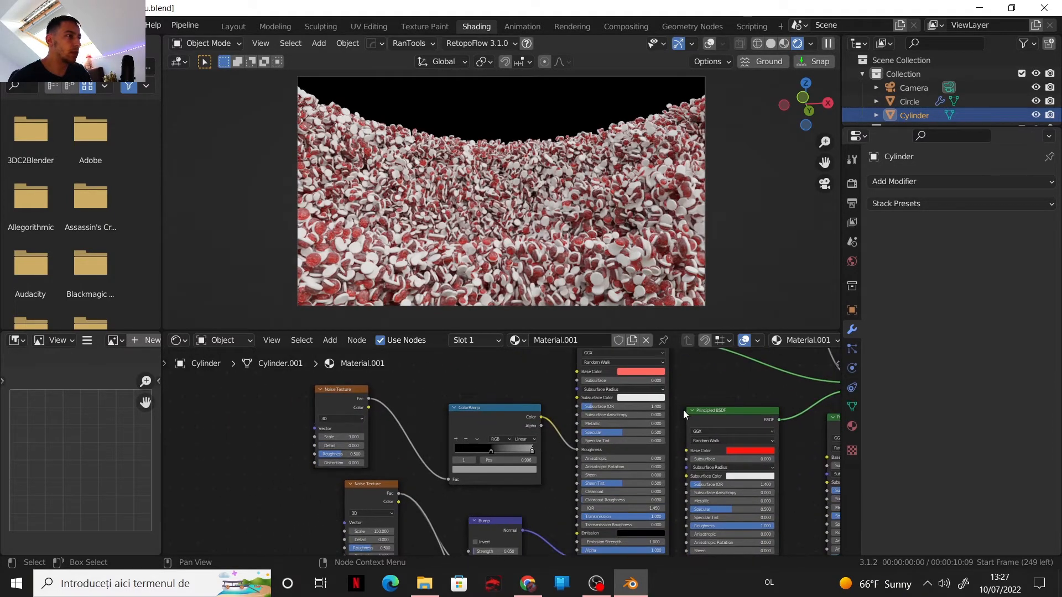
middle_drag(684, 410, 611, 419)
scroll(597, 421, up, 1)
middle_drag(485, 417, 485, 421)
scroll(485, 421, down, 5)
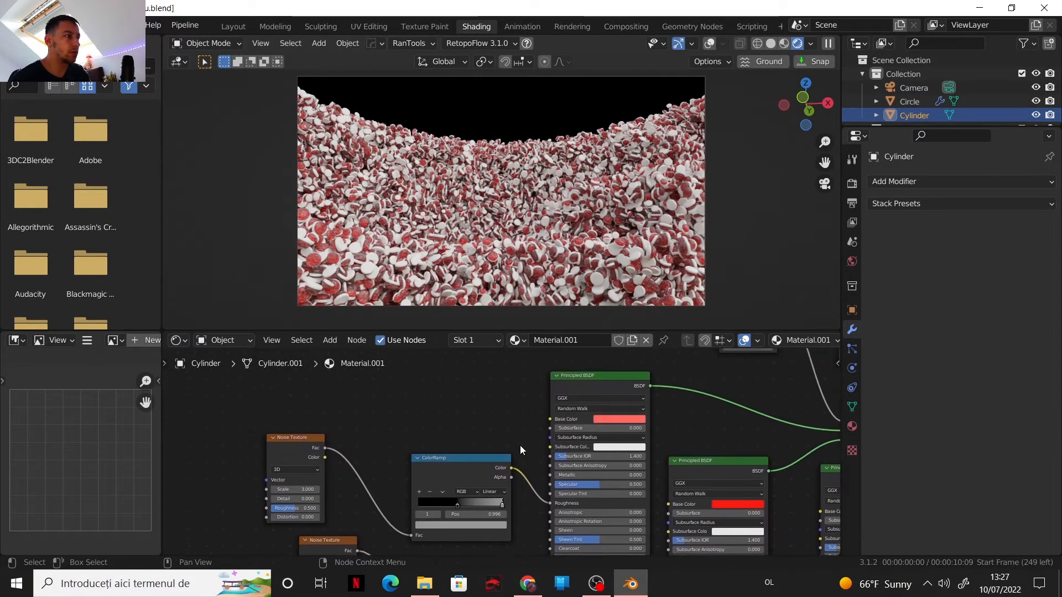
scroll(492, 433, down, 3)
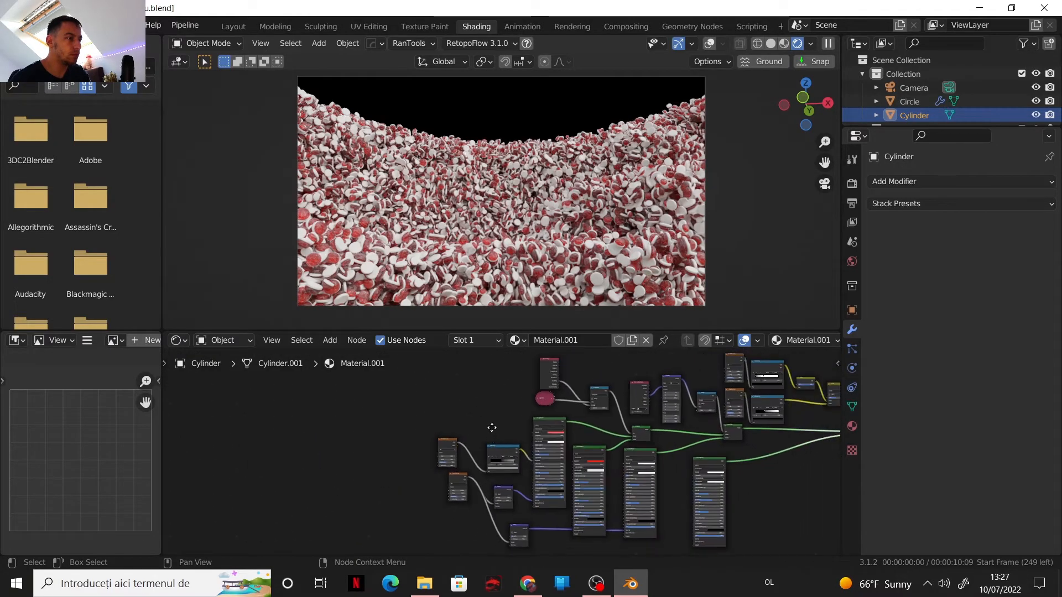
drag(572, 538, 465, 399)
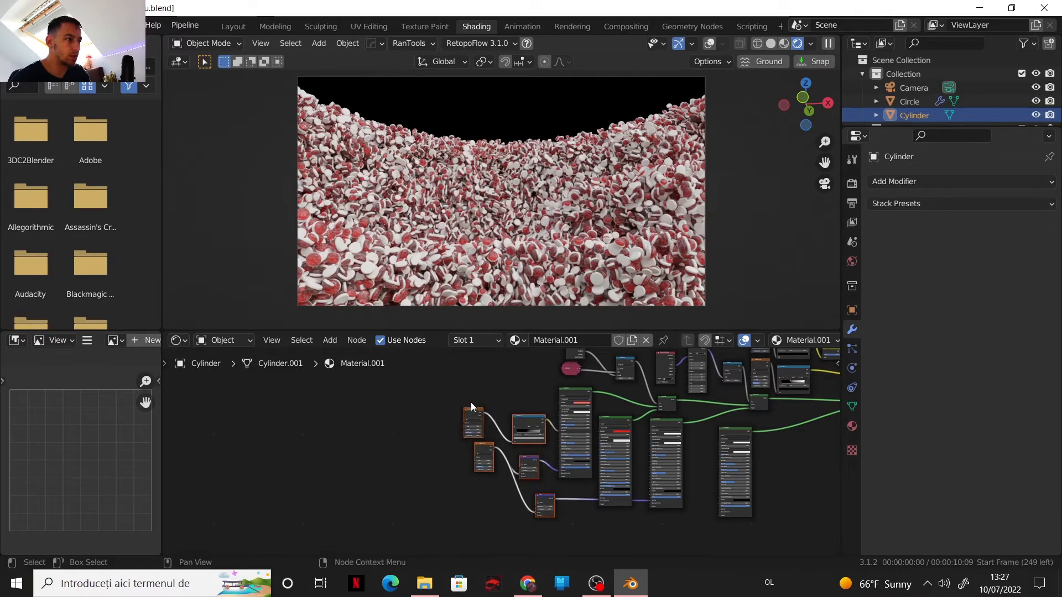
drag(526, 426, 416, 432)
drag(580, 398, 528, 407)
Step: Add a ColorRamp node above the roughness ColorRamp, beside the first Principled BSDF, and save the file
scroll(528, 407, up, 4)
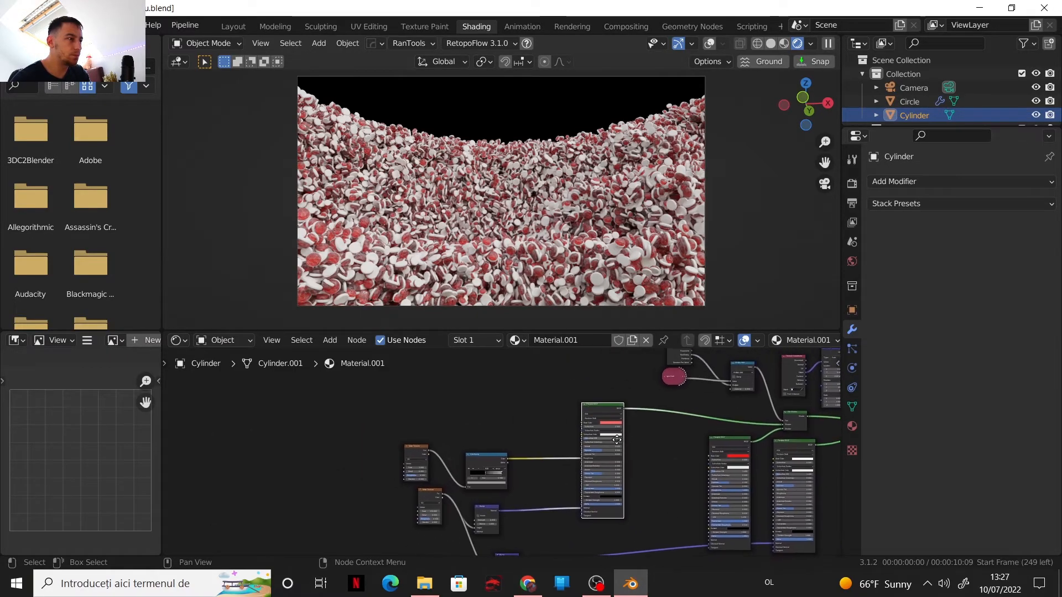
middle_drag(513, 444, 441, 444)
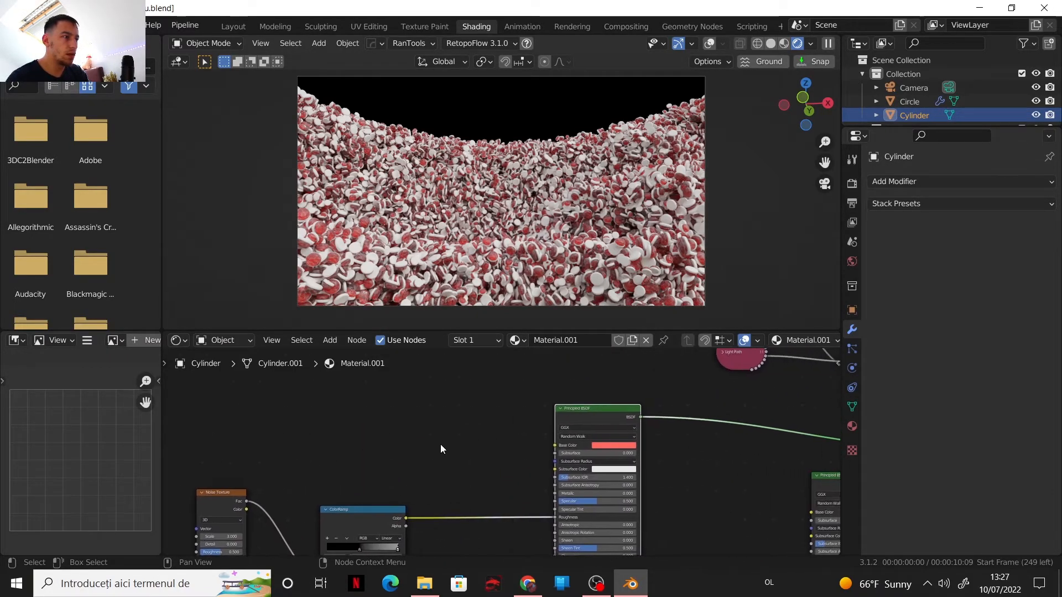
scroll(442, 444, up, 2)
key(shift+a)
mouse_move(441, 444)
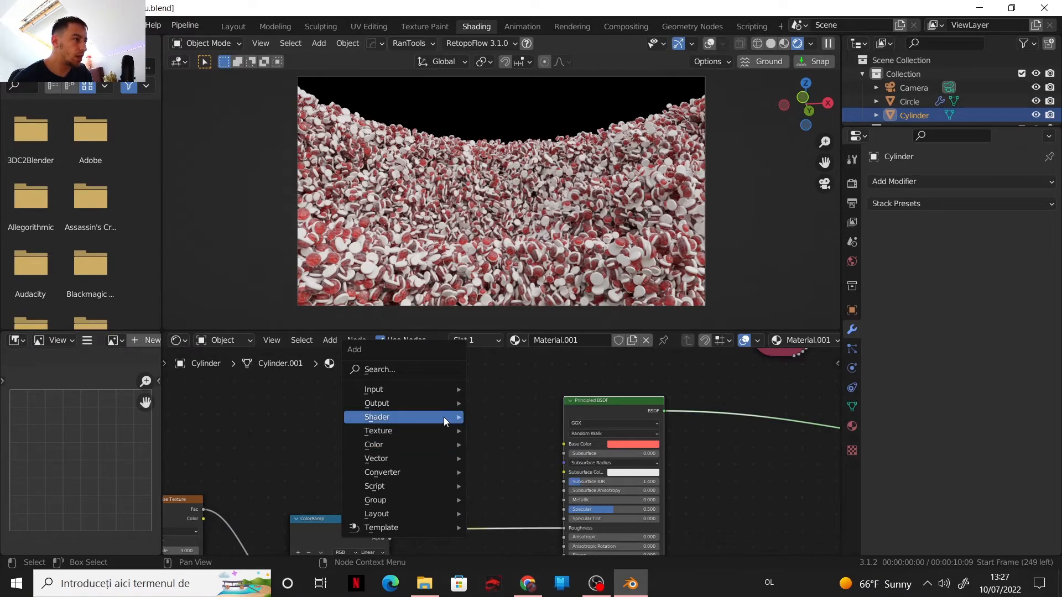
mouse_move(455, 473)
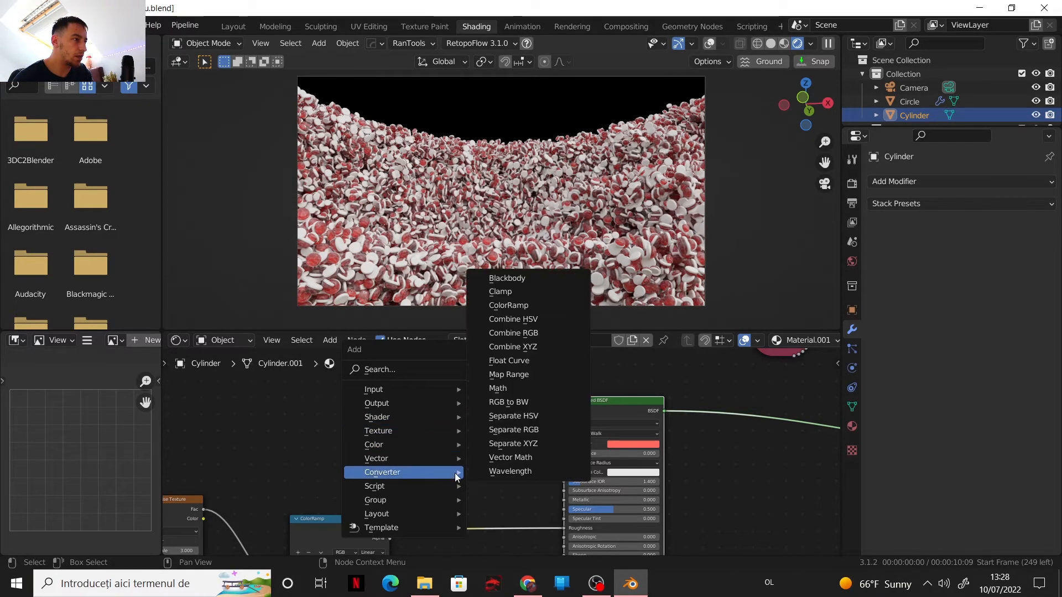
click(507, 305)
click(402, 394)
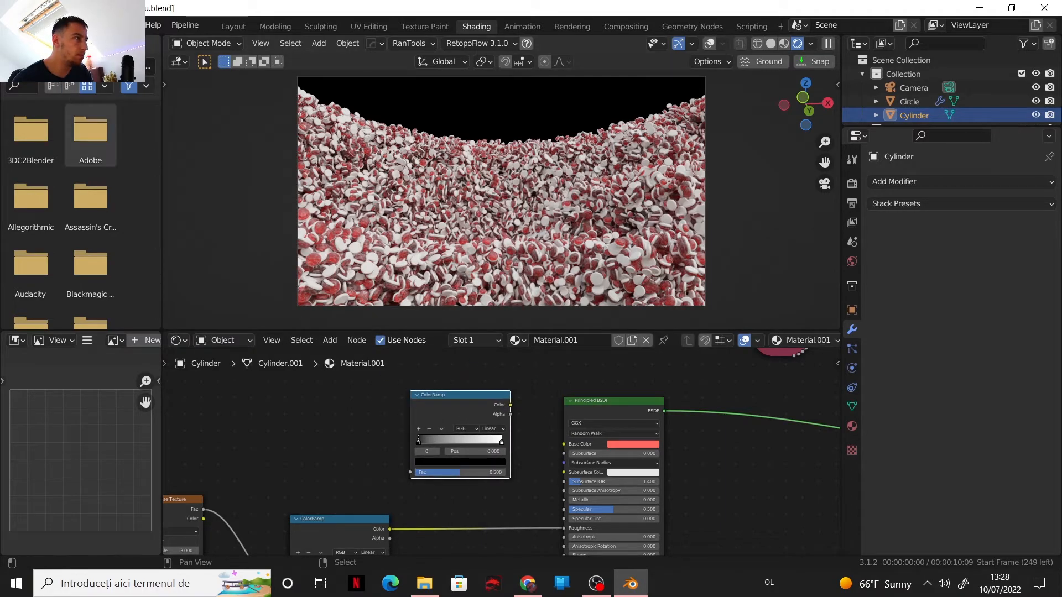
key(F4)
click(58, 151)
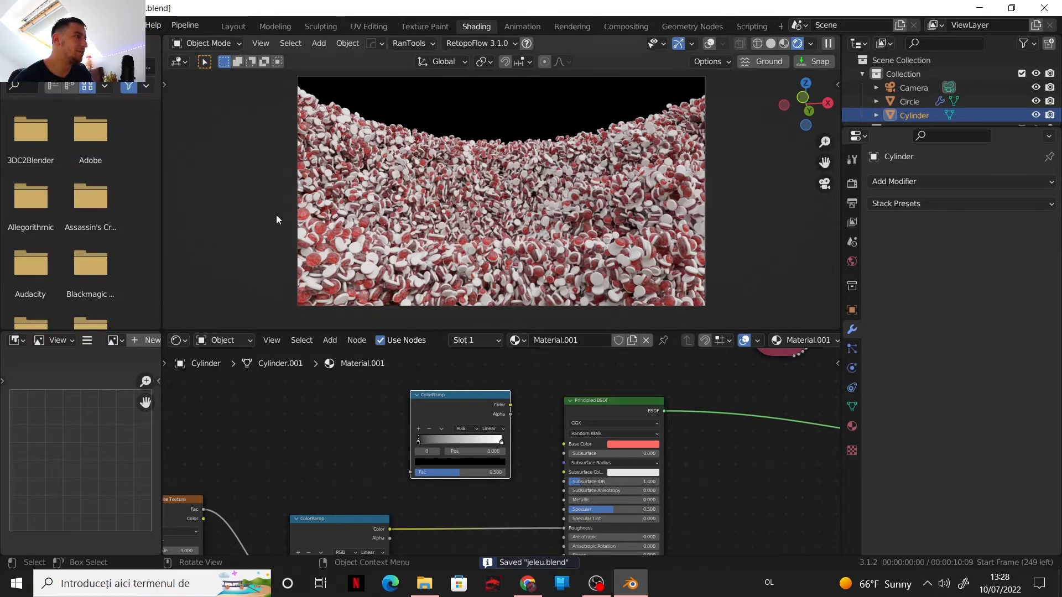
Step: Connect the new ColorRamp's Color output to the first Principled BSDF's Base Color
scroll(547, 423, up, 2)
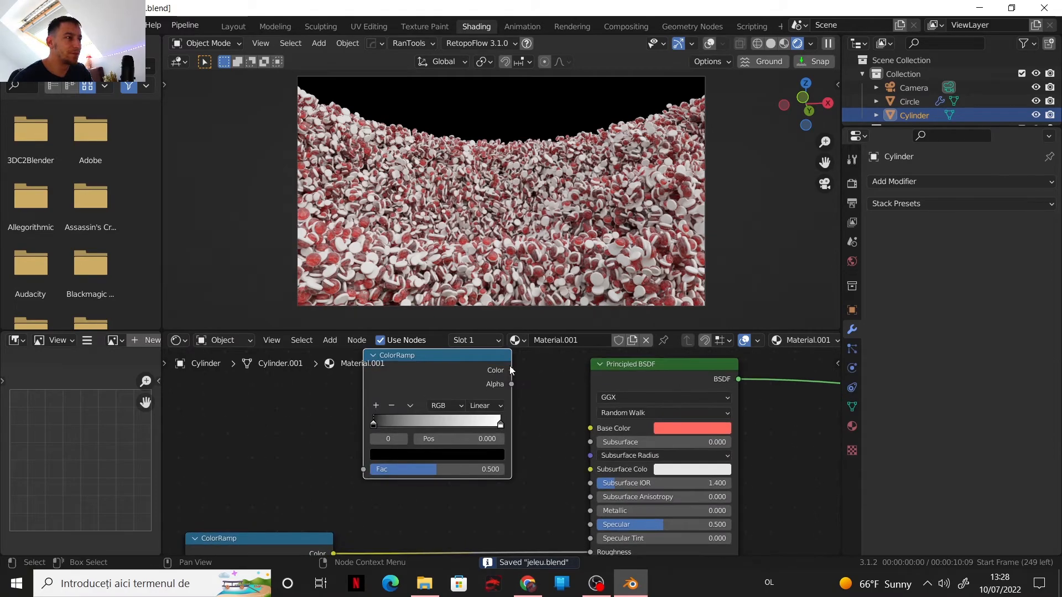
drag(513, 371, 590, 427)
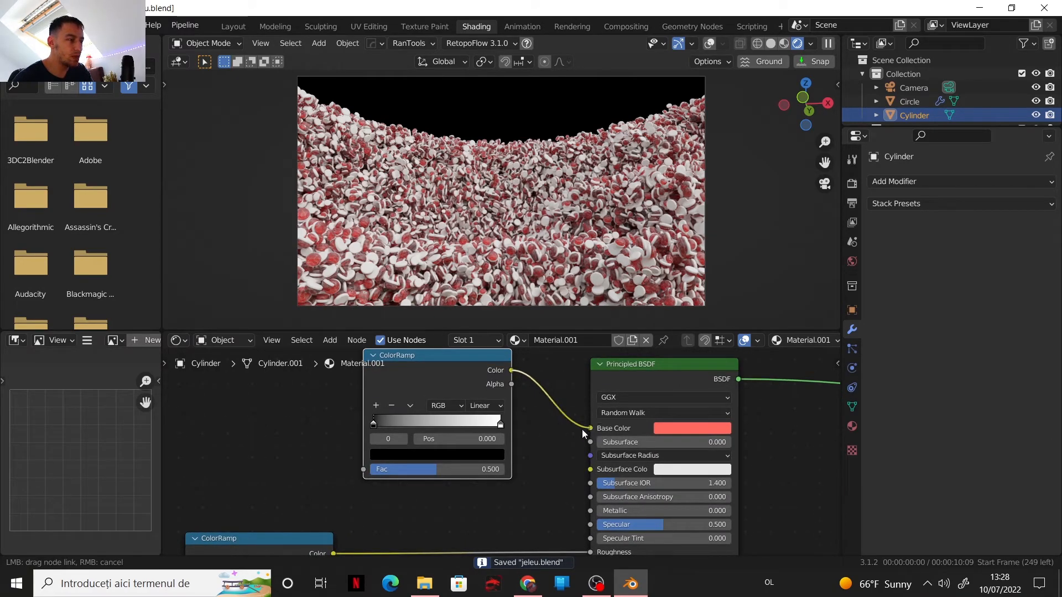
Step: Move the new ColorRamp further from the first Principled BSDF and connect its Color output to the second Principled BSDF's Base Color too
scroll(583, 429, down, 3)
drag(480, 410, 444, 407)
middle_drag(489, 422, 368, 400)
scroll(365, 401, down, 1)
drag(361, 386, 643, 471)
scroll(565, 443, up, 1)
middle_drag(557, 449, 609, 453)
scroll(725, 453, up, 1)
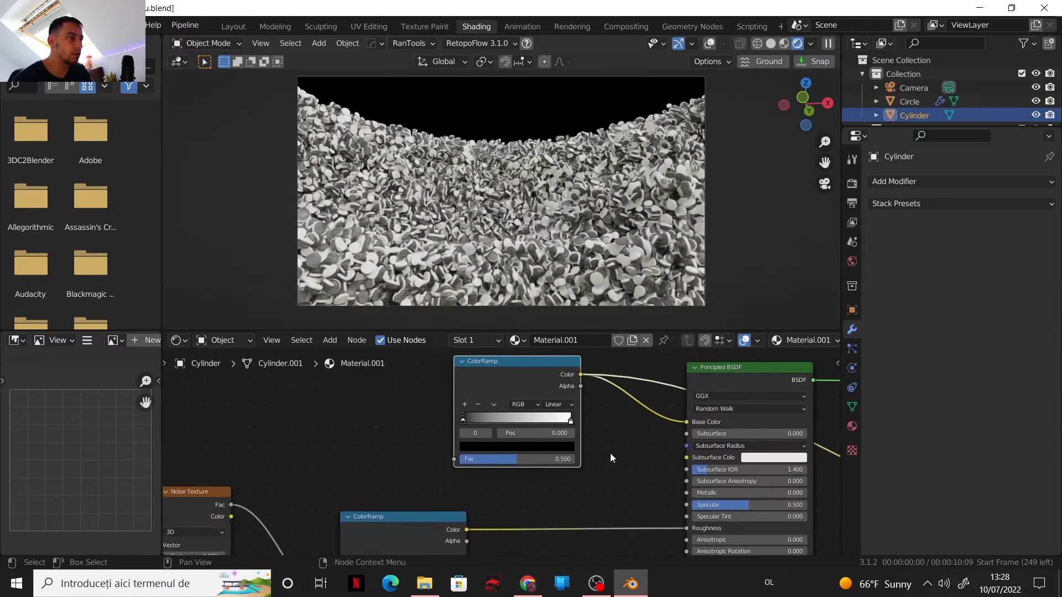
Step: Set the new ColorRamp's interpolation to Constant and move its white stop to about the middle of the ramp
scroll(576, 397, up, 2)
click(575, 393)
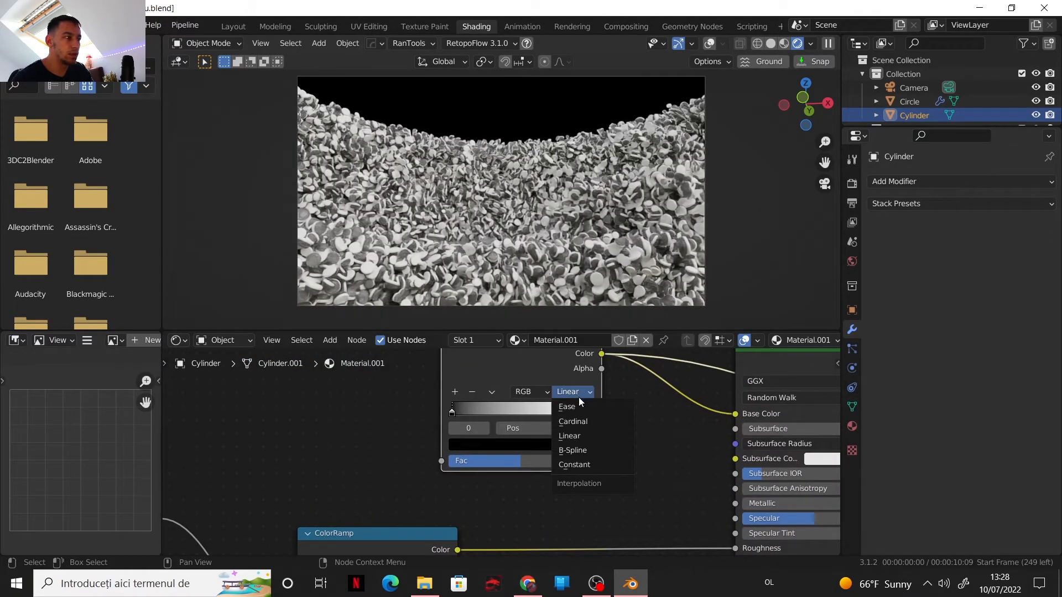
click(576, 466)
drag(590, 415, 521, 418)
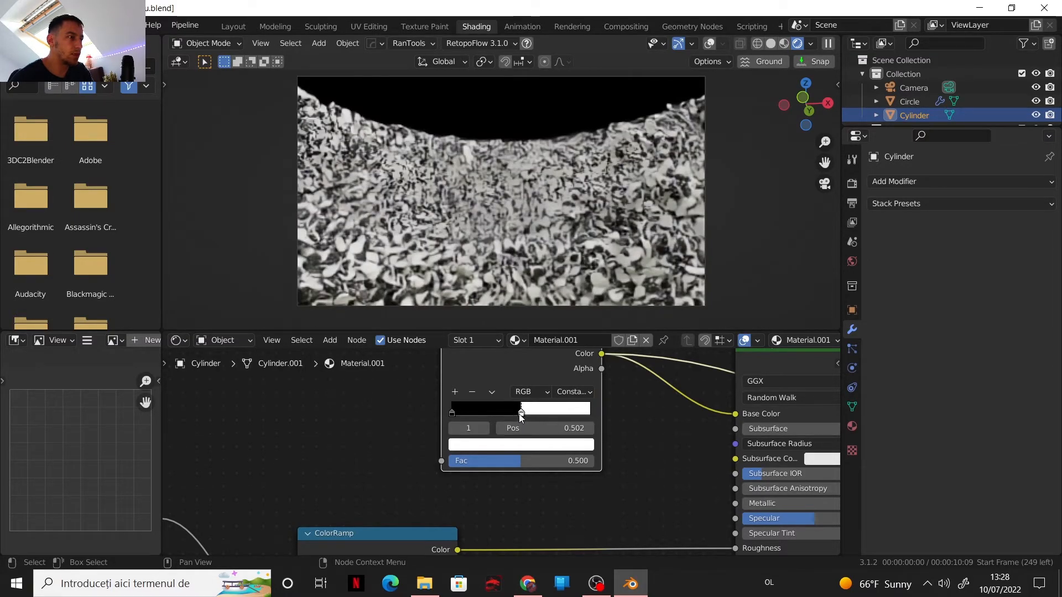
Step: Color the ramp's white stop blue (R 0, G 0.040, B 1) and its black stop red (R 1, G 0.080, B 0.043)
click(521, 444)
drag(517, 334, 541, 269)
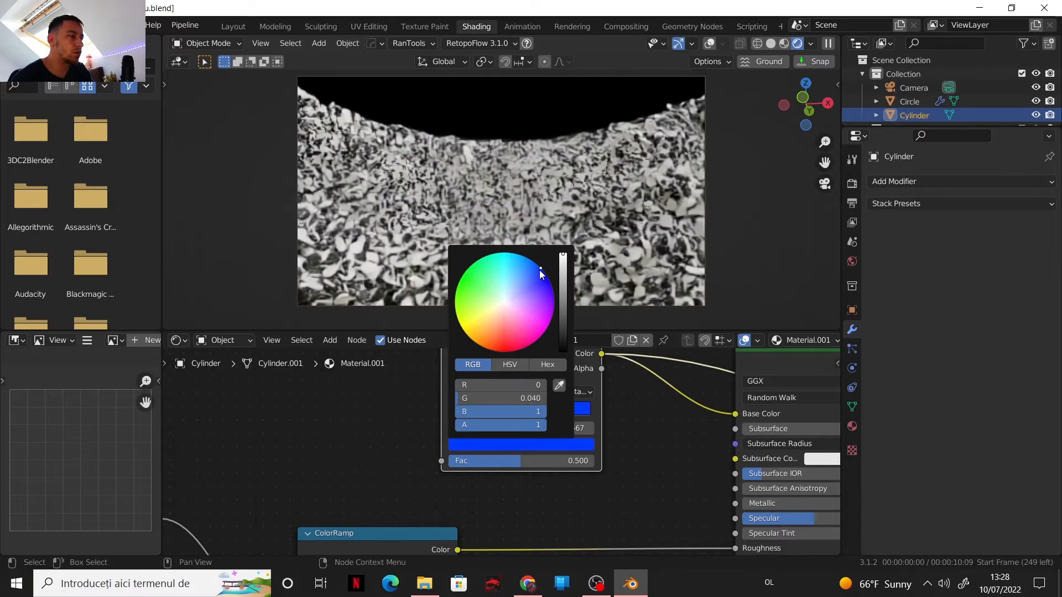
click(453, 412)
click(474, 446)
drag(563, 317, 563, 252)
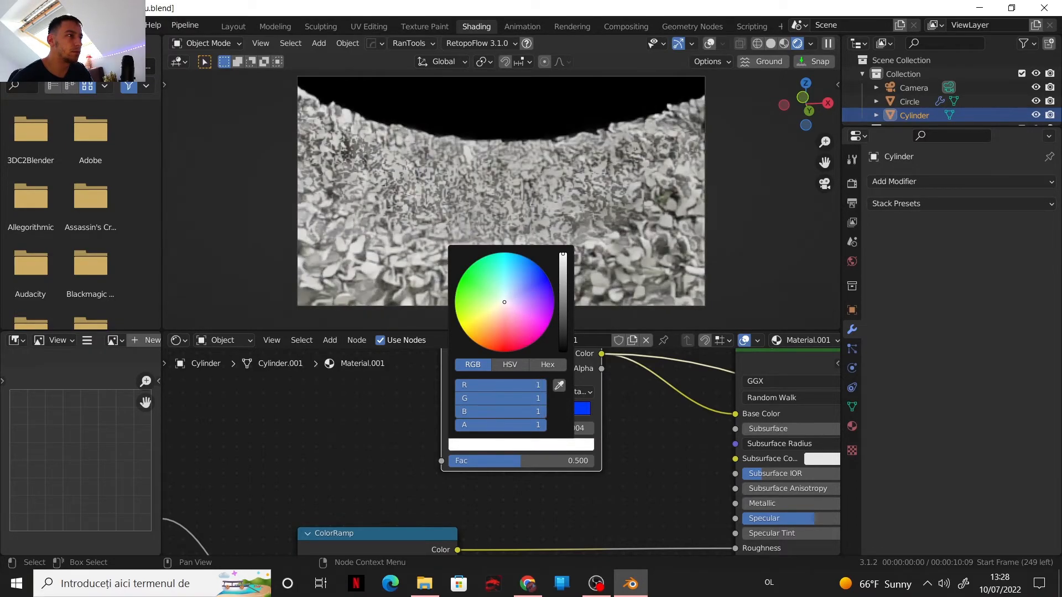
click(500, 336)
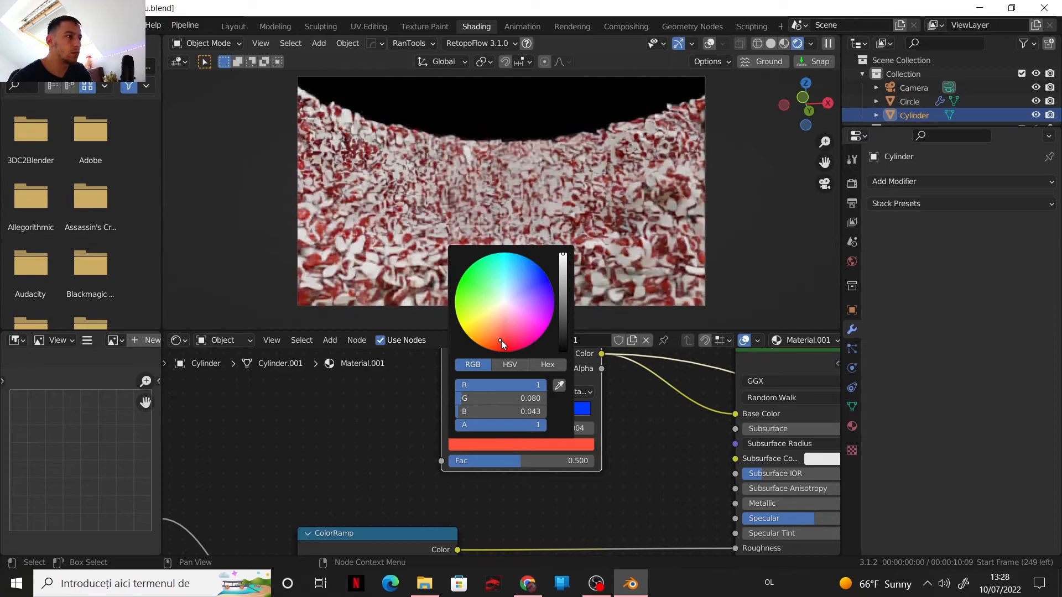
scroll(622, 437, down, 1)
middle_drag(619, 441, 683, 462)
scroll(502, 447, down, 1)
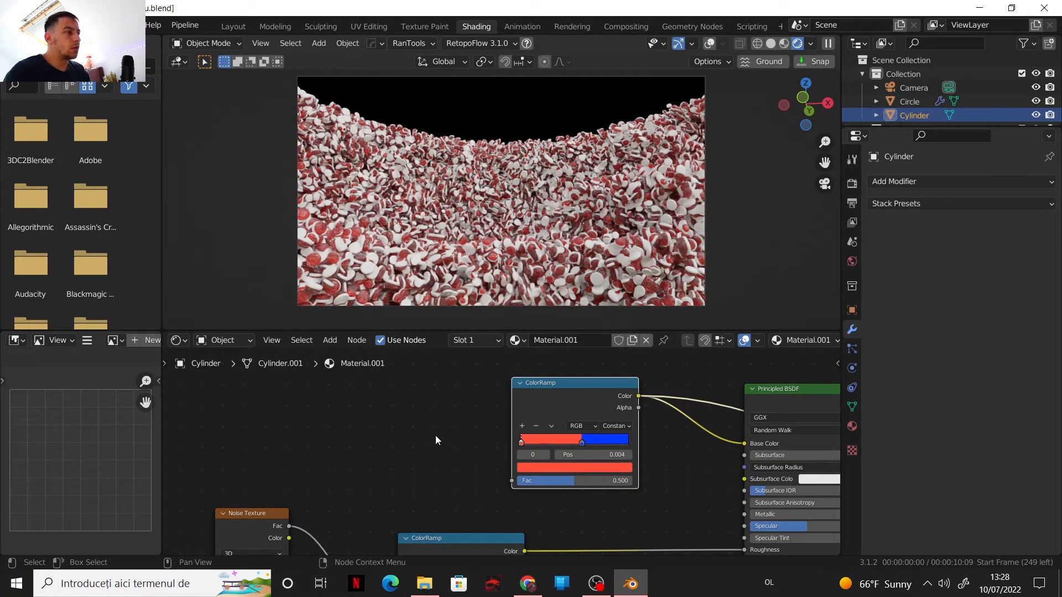
key(shift+a)
mouse_move(416, 345)
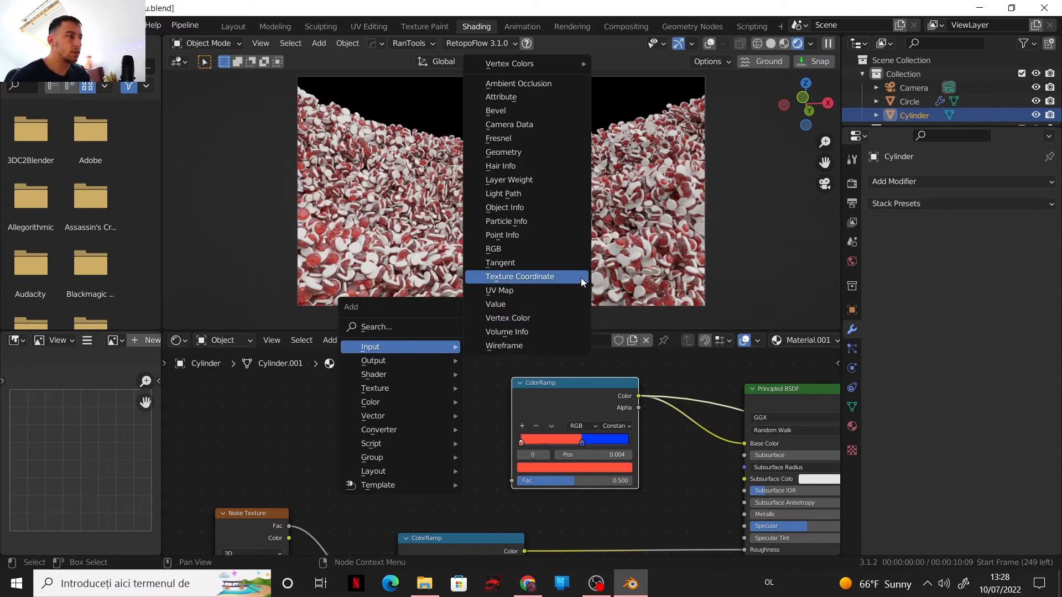
click(522, 153)
key(Escape)
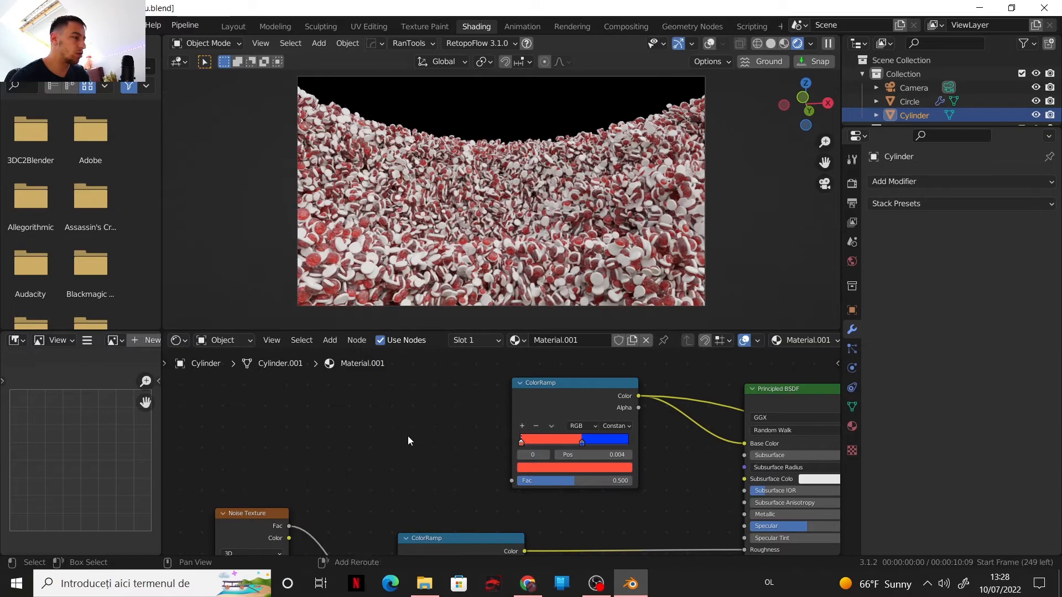
Step: Add an Object Info node before the base color ColorRamp and connect its Random output to the ramp's Fac input
key(shift+a)
mouse_move(405, 413)
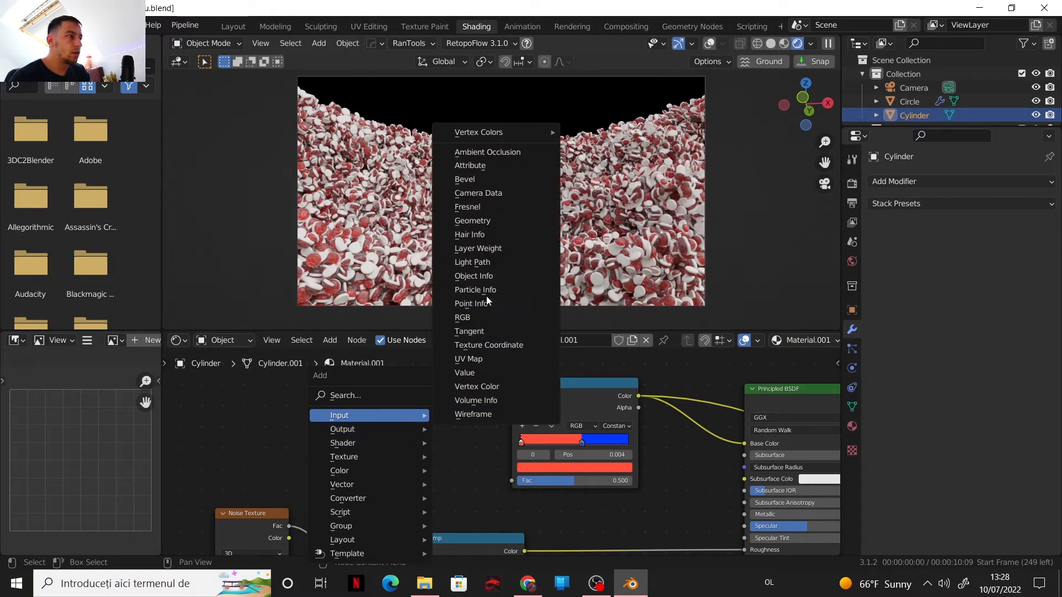
click(479, 278)
click(460, 451)
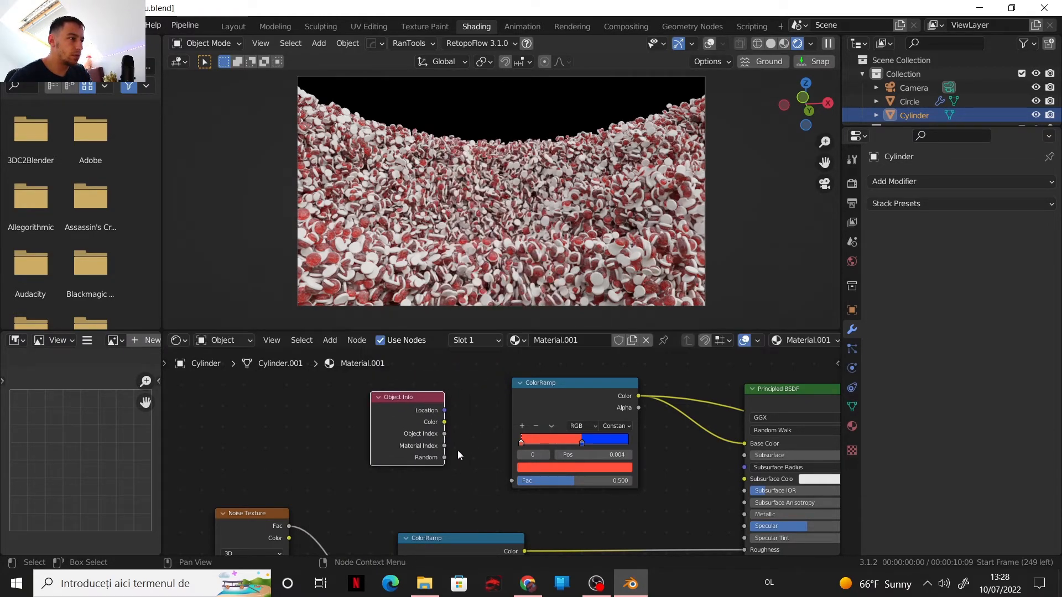
drag(443, 458, 511, 481)
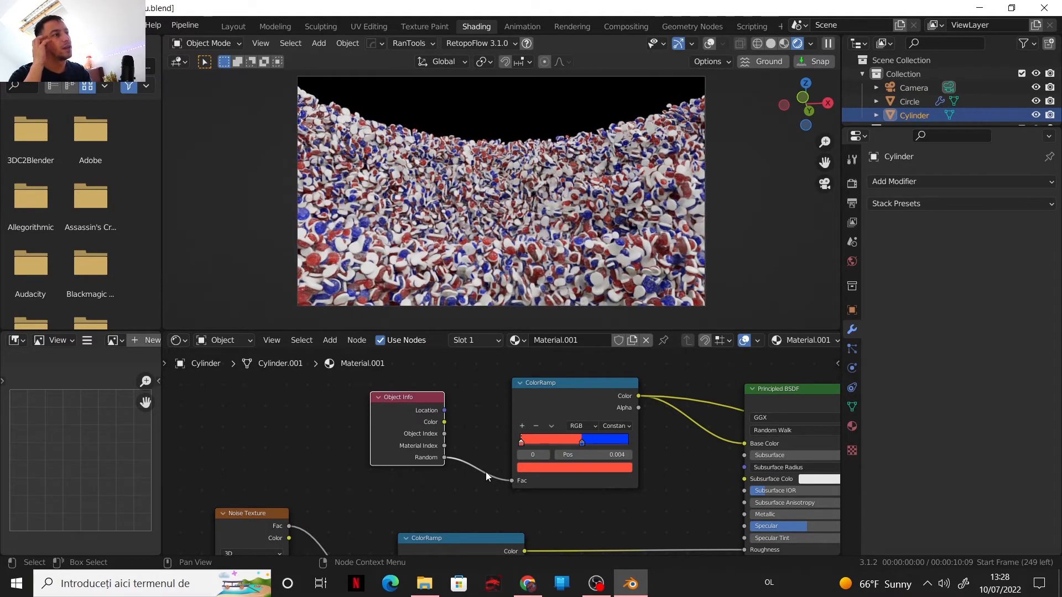
Step: Move the ramp's blue stop to 0.527 and add a yellow stop (R 1, G 0.778, B 0) between the red and blue ones
scroll(582, 463, up, 3)
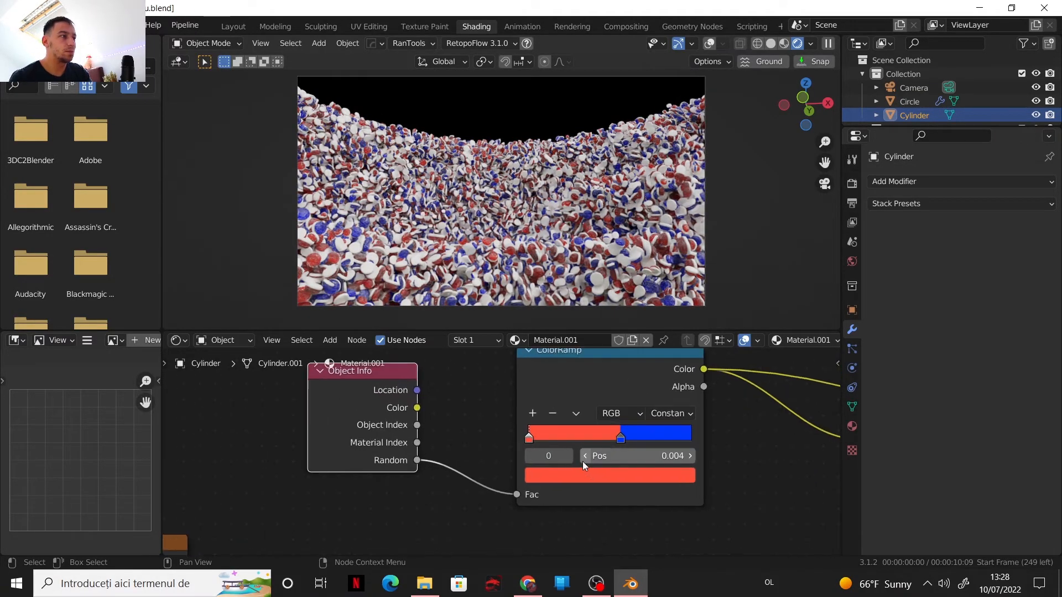
scroll(531, 465, up, 2)
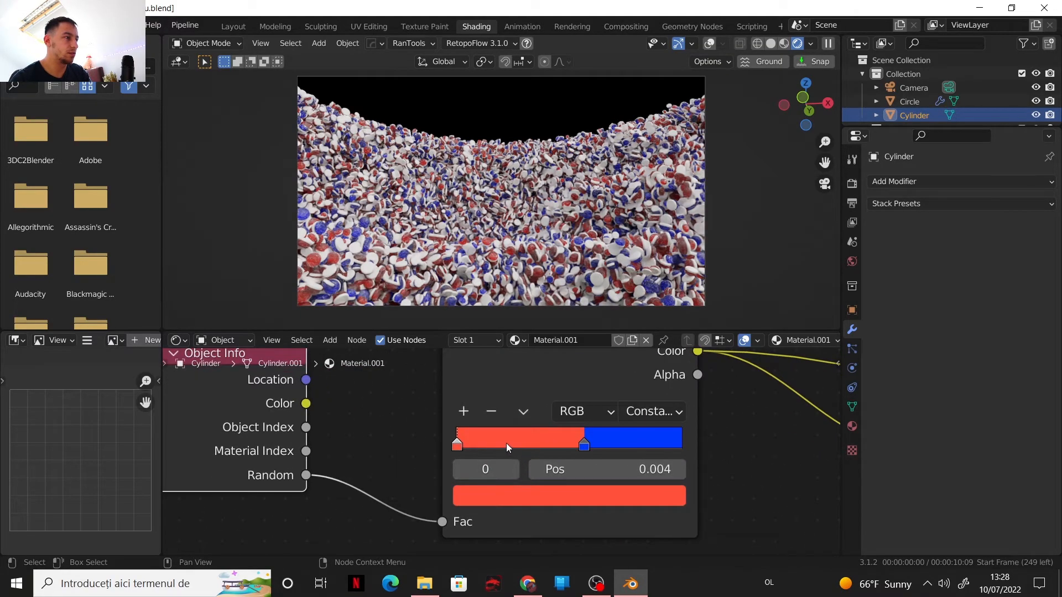
drag(584, 448, 575, 448)
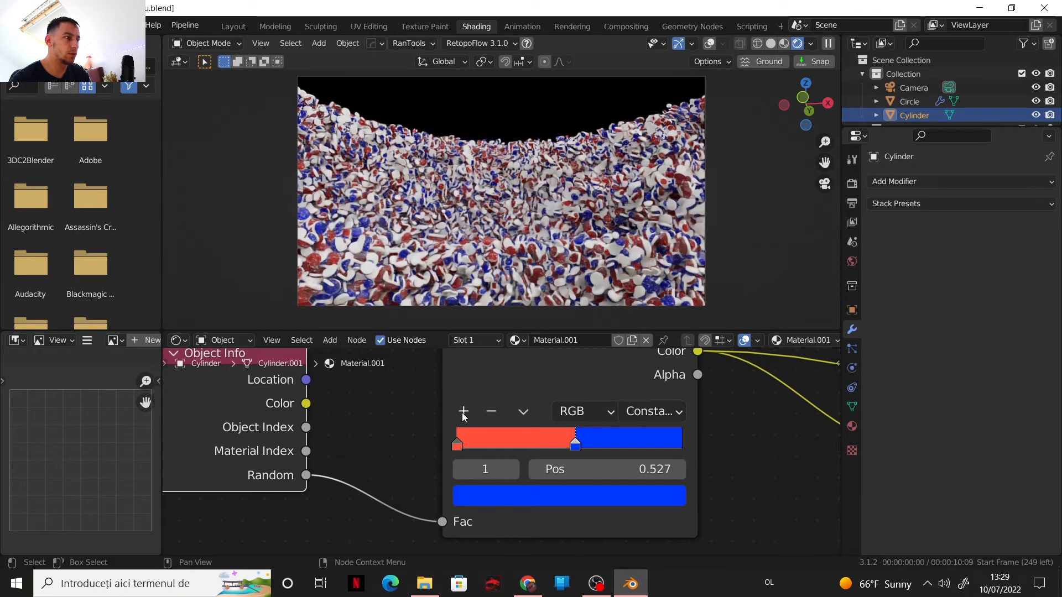
click(463, 414)
click(532, 499)
mouse_move(536, 329)
mouse_down()
mouse_move(489, 327)
mouse_move(478, 315)
mouse_up()
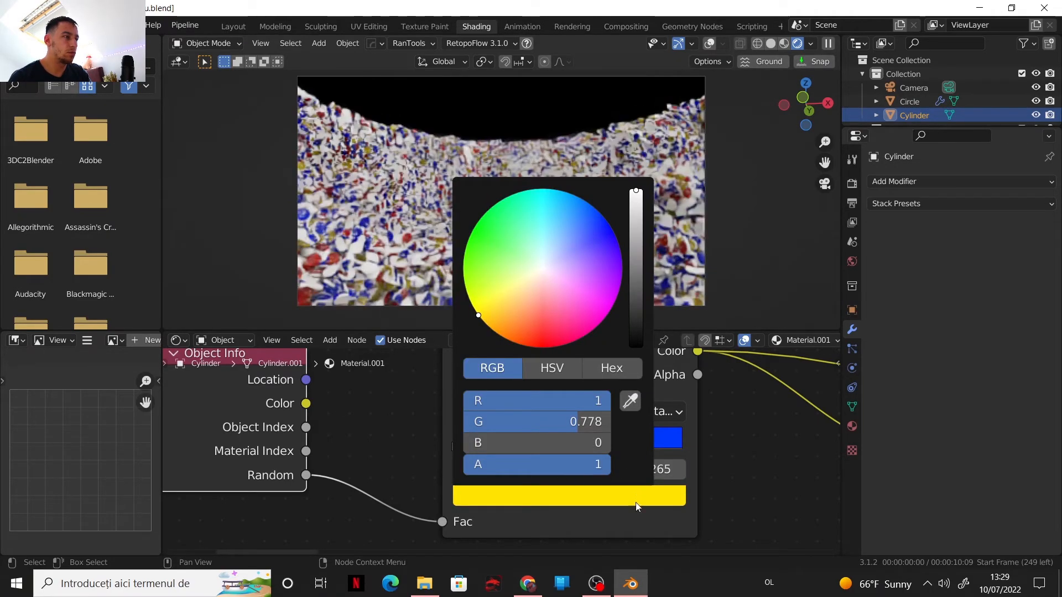
Step: Add a green stop to the base color ColorRamp and place it beyond the blue one at position 0.753
click(464, 411)
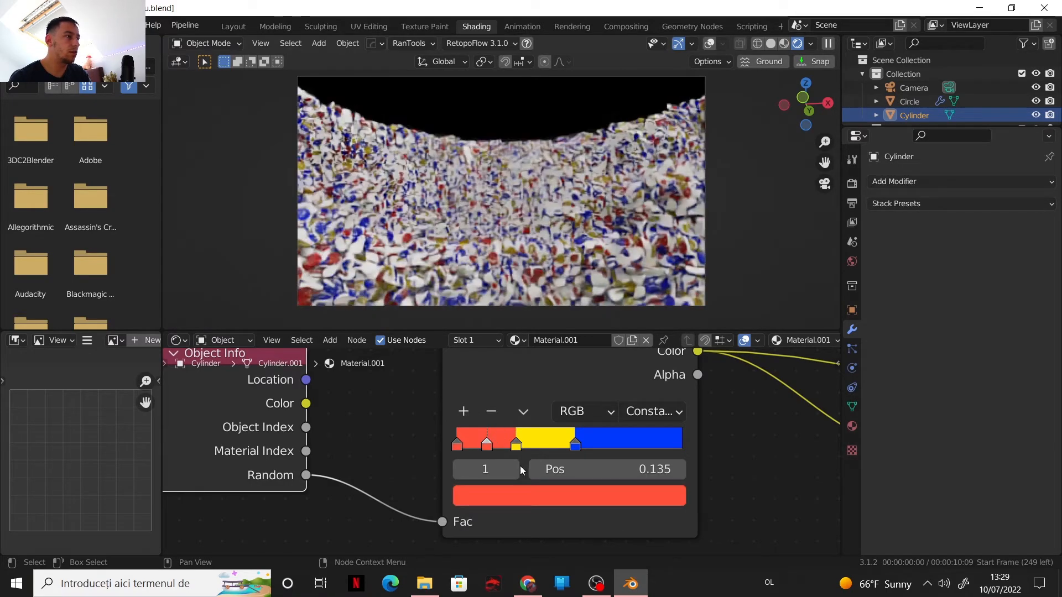
click(522, 496)
click(473, 227)
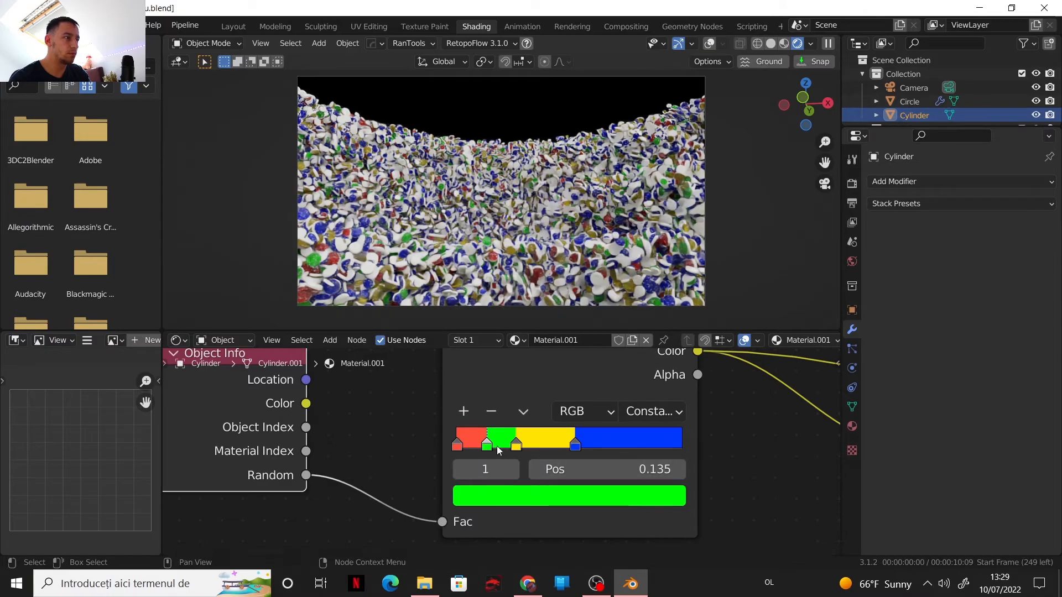
drag(487, 443, 628, 443)
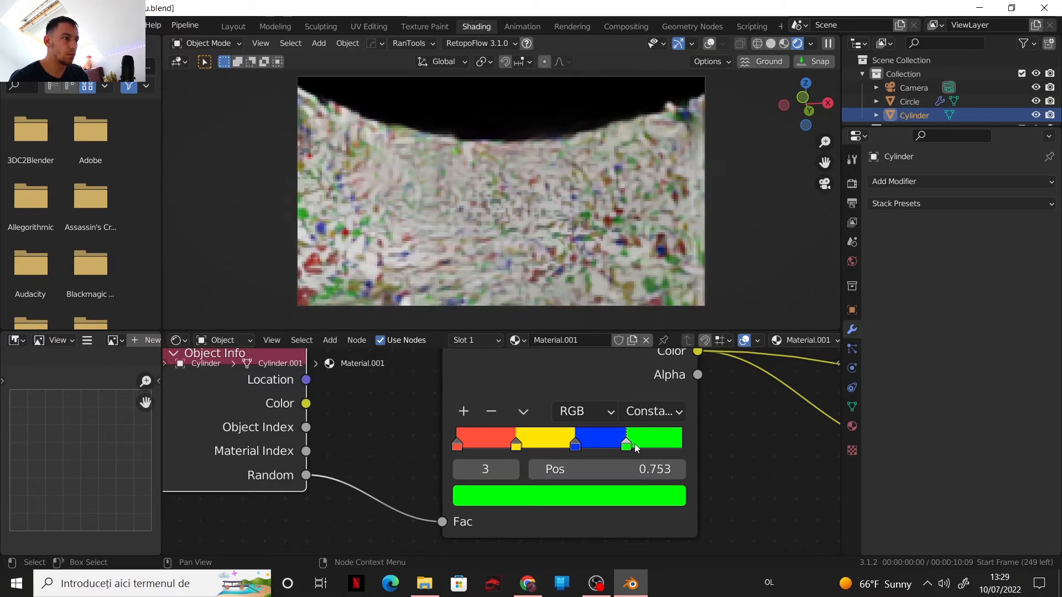
Step: Add a magenta stop to the ColorRamp and place it midway between the red and yellow stops
click(462, 412)
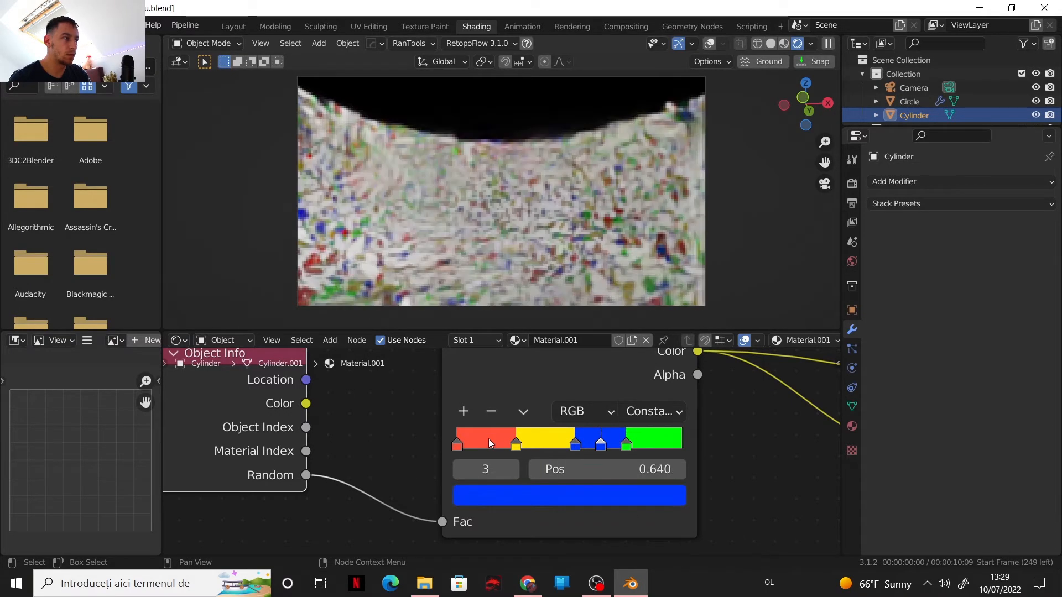
click(517, 493)
drag(608, 304, 609, 310)
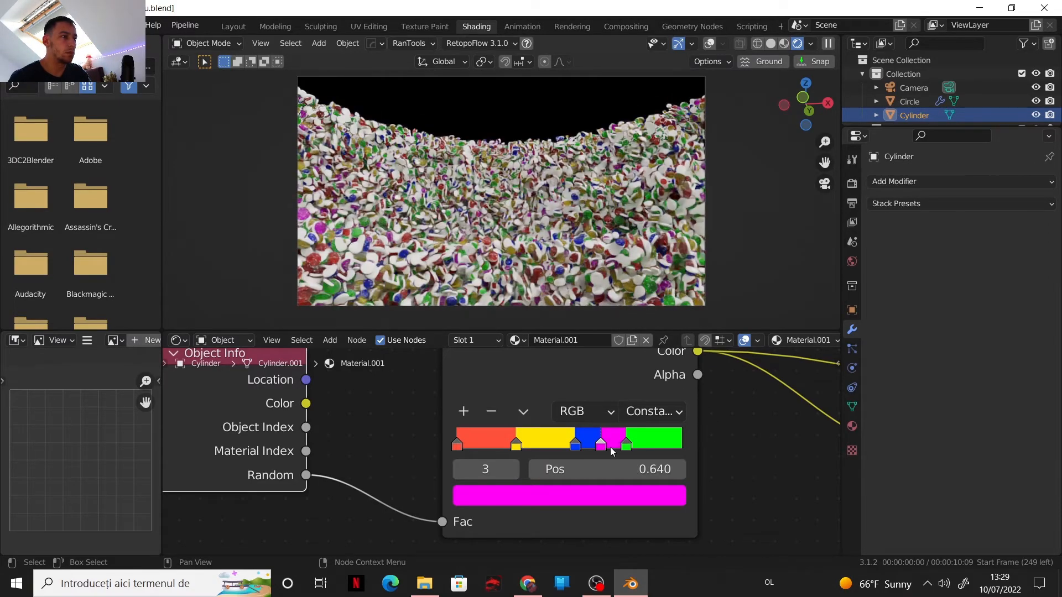
drag(604, 448, 484, 448)
Step: Add a cyan stop to the ColorRamp at position 0.375, between the yellow and blue stops
click(464, 411)
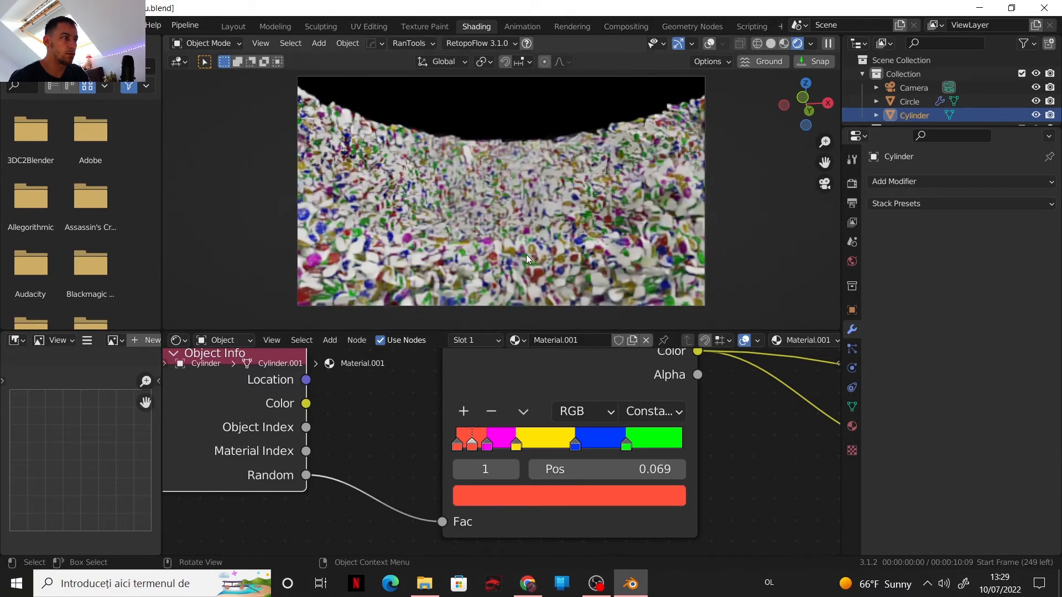
drag(474, 444, 541, 453)
click(554, 496)
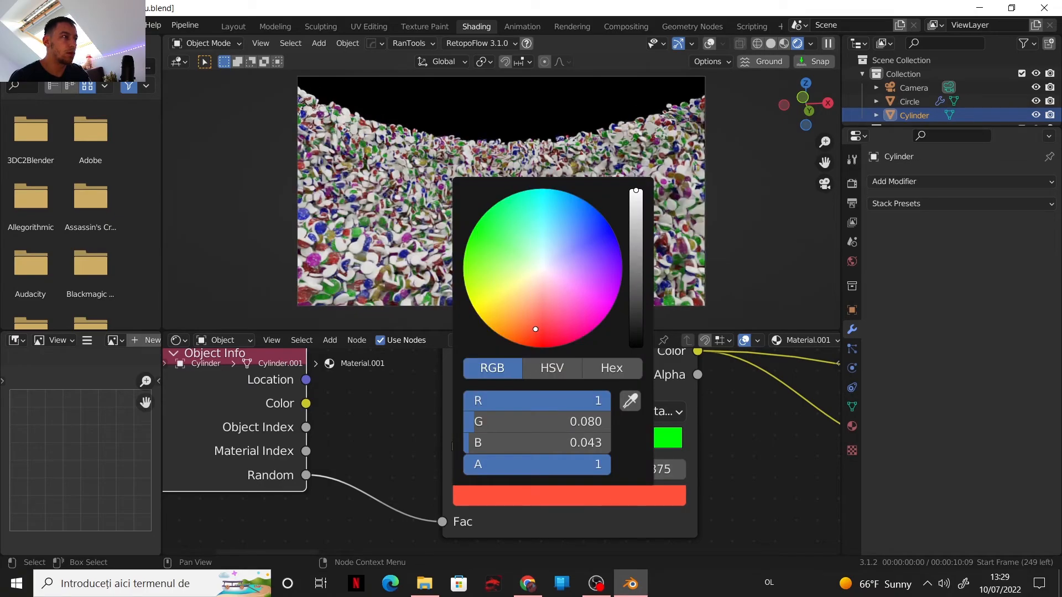
click(541, 191)
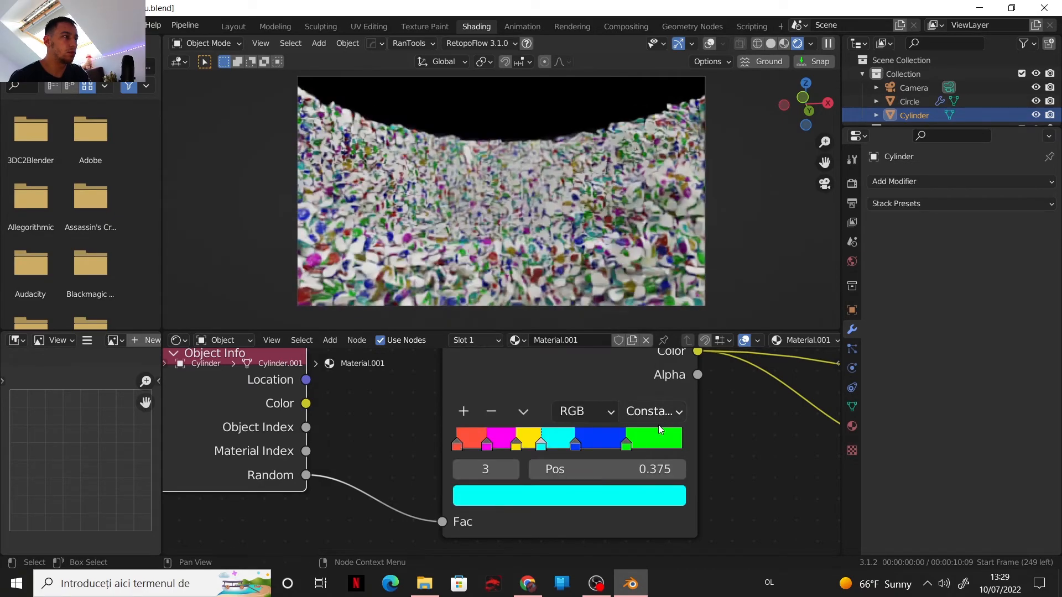
Step: Add a purple stop to the ColorRamp at position 0.858, beyond the green stop
click(463, 413)
drag(529, 445, 651, 448)
click(640, 489)
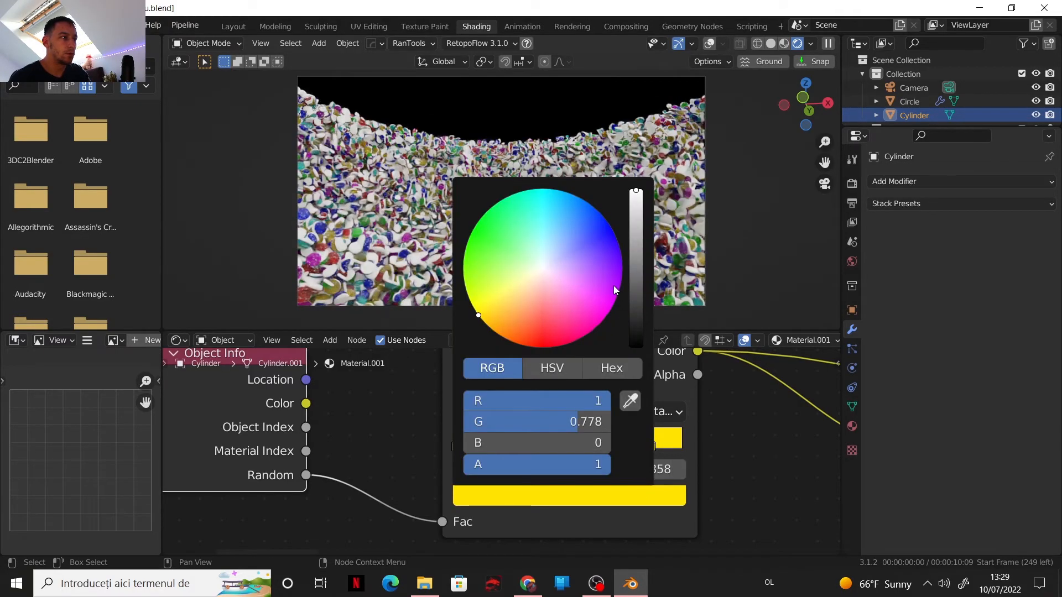
drag(613, 272, 623, 271)
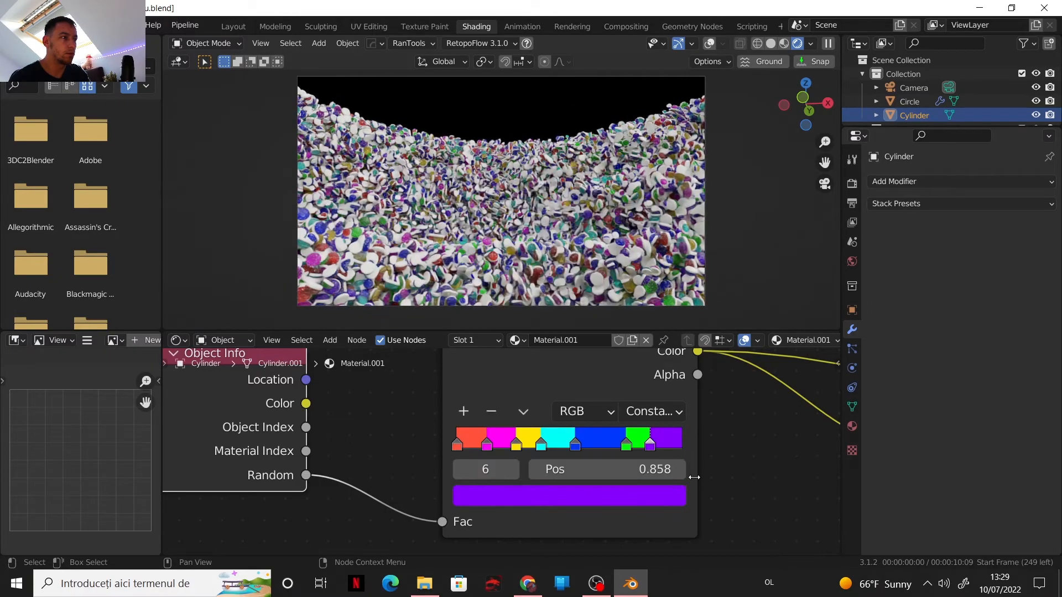
Step: Add an orange stop to the ColorRamp at position 0.642, between the blue and green stops
click(466, 411)
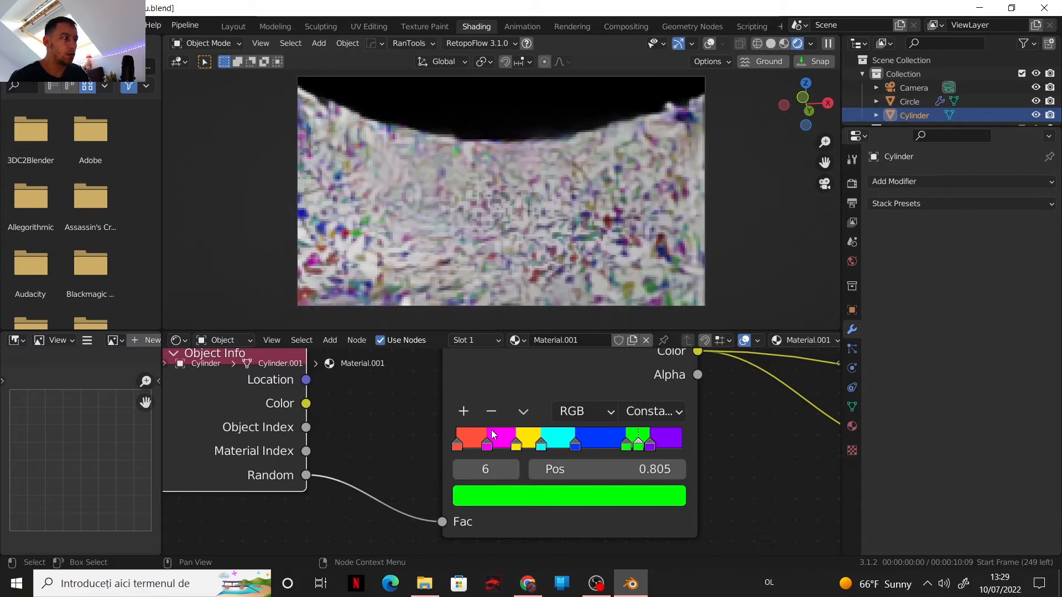
drag(639, 447, 601, 447)
click(595, 494)
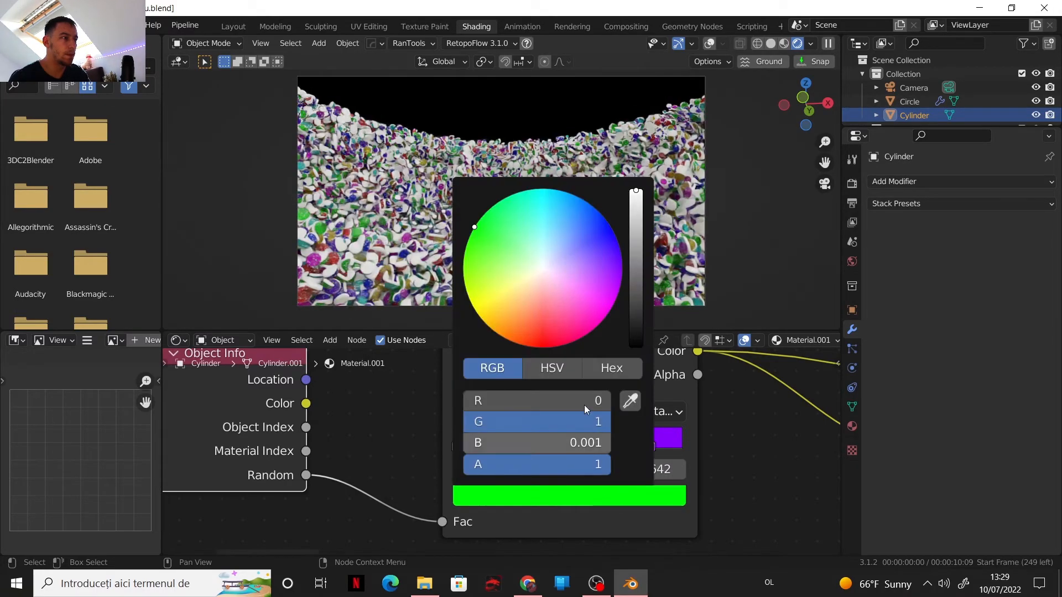
drag(503, 332, 501, 335)
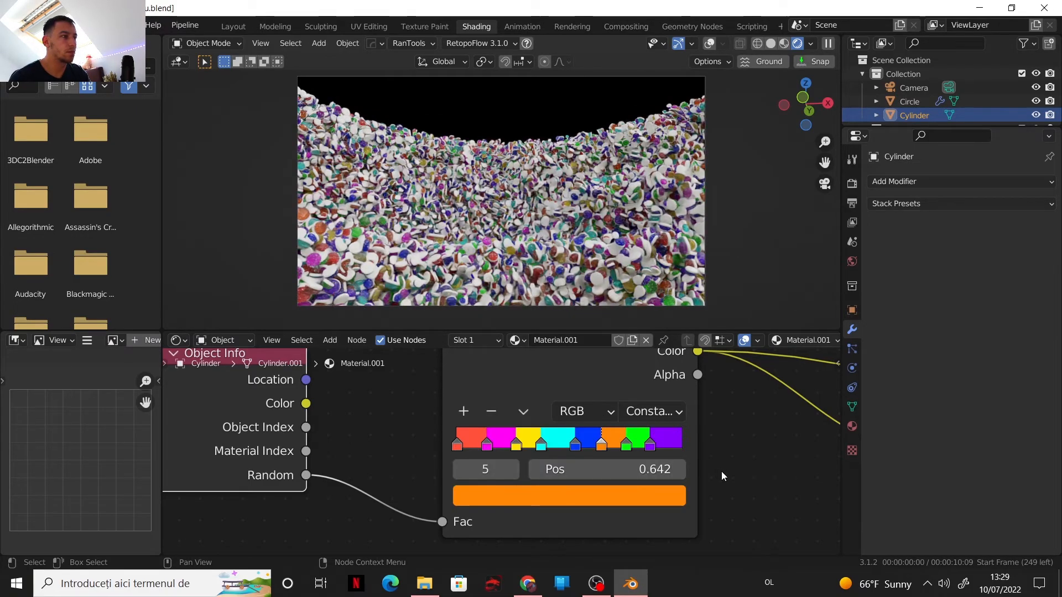
Step: Move the first Principled BSDF to the right, leaving more room between it and the multicolored ColorRamp
scroll(715, 473, down, 4)
scroll(541, 463, up, 2)
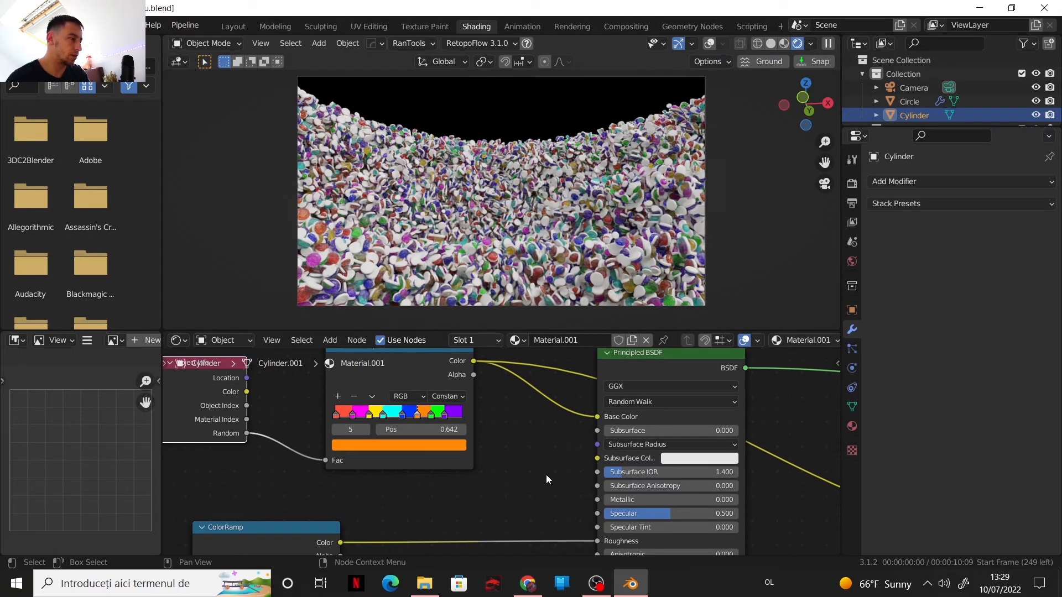
scroll(559, 464, down, 1)
scroll(547, 460, down, 4)
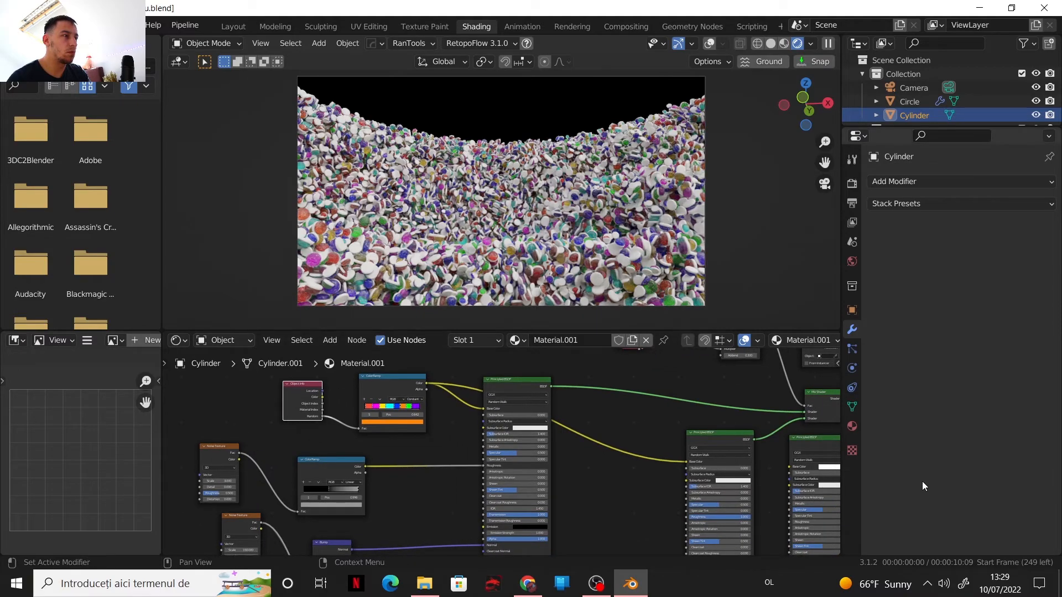
drag(503, 386, 544, 393)
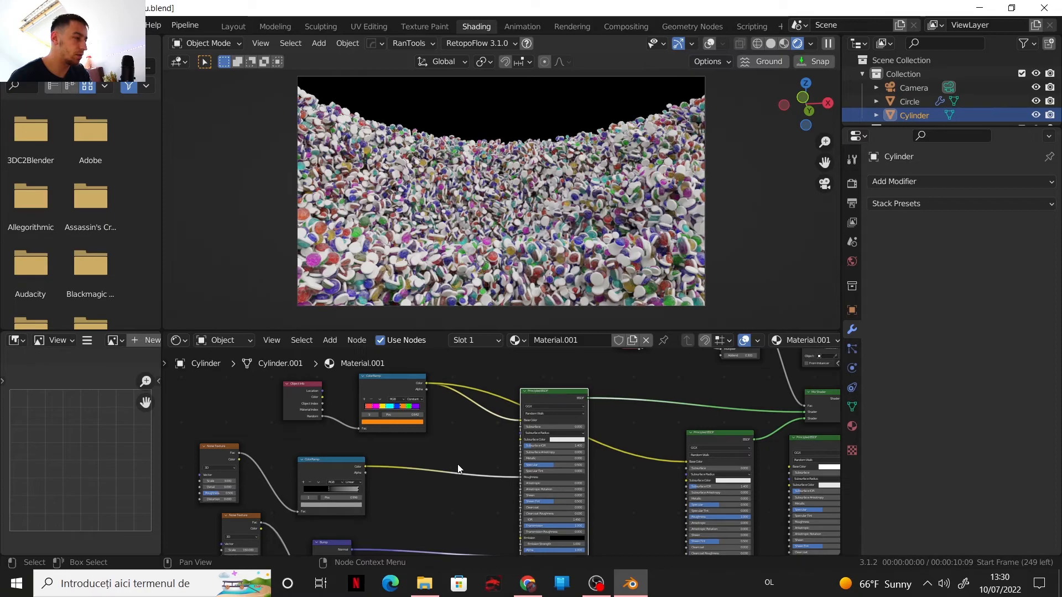
Step: Insert a Hue Saturation Value node between the multicolored ColorRamp and the first Principled BSDF's Base Color, and preview its output
scroll(502, 451, up, 3)
scroll(500, 449, up, 2)
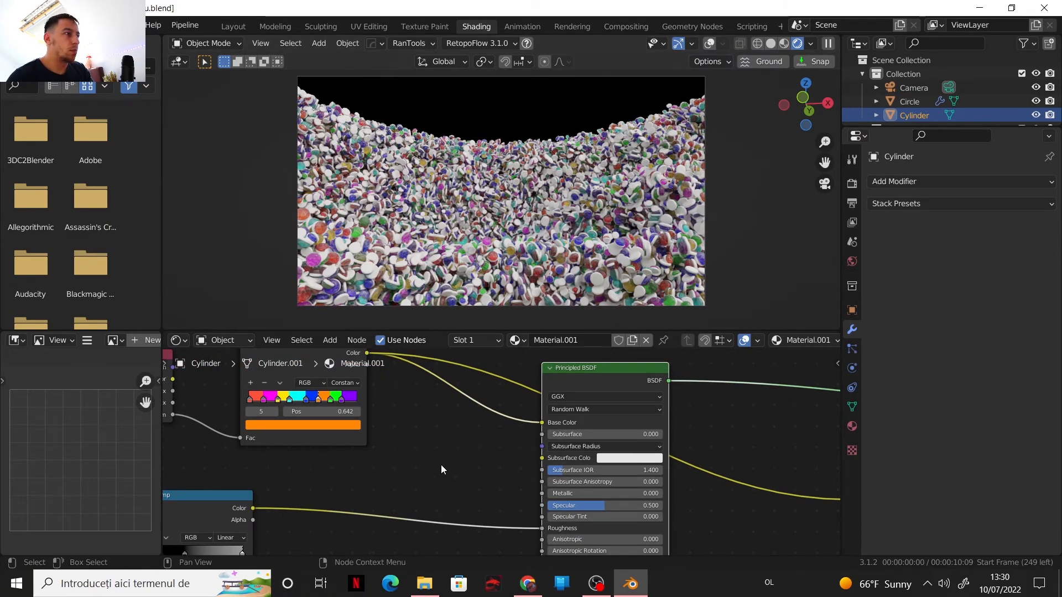
key(shift+a)
mouse_move(431, 472)
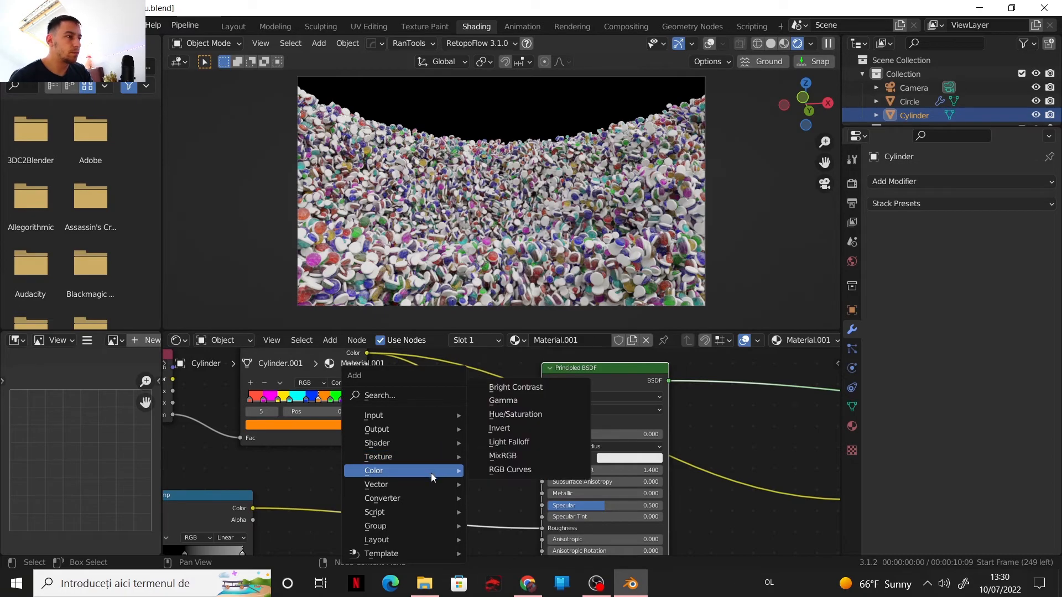
click(513, 414)
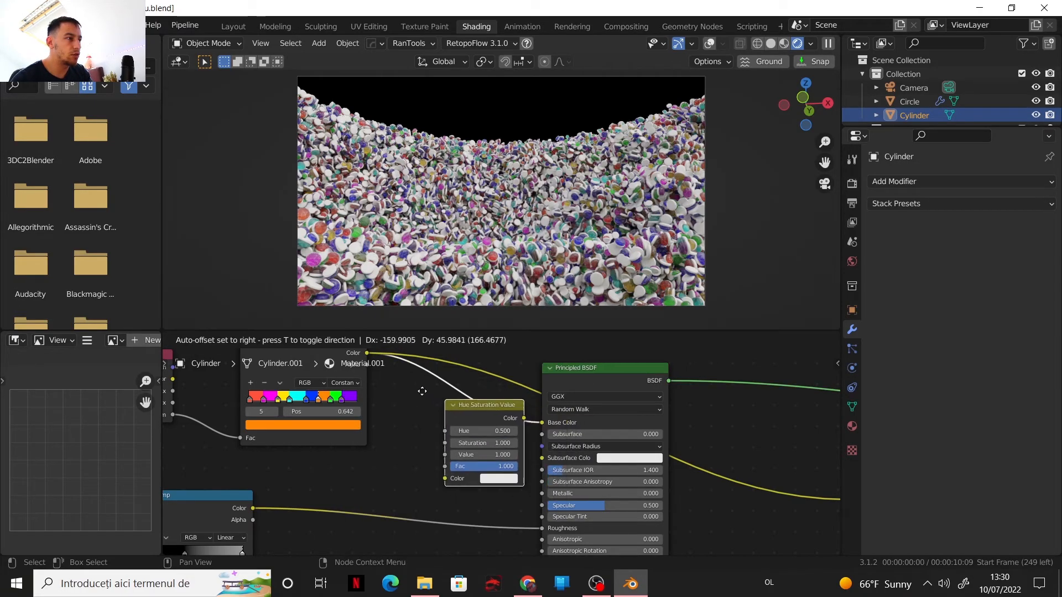
click(426, 393)
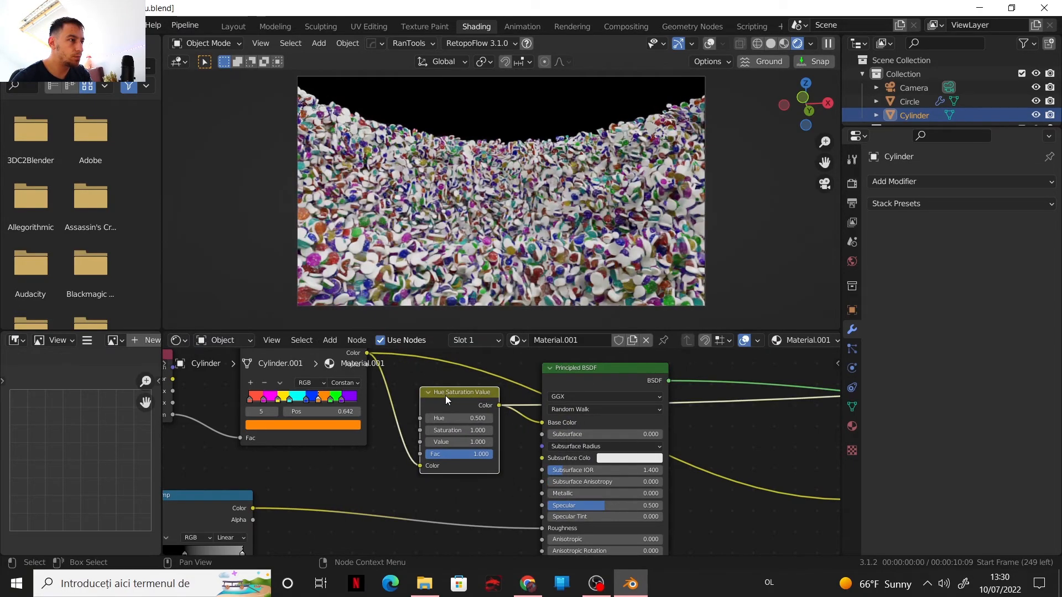
Step: Set the Saturation of the Hue Saturation Value node to 0.500
scroll(472, 423, up, 2)
scroll(472, 422, up, 3)
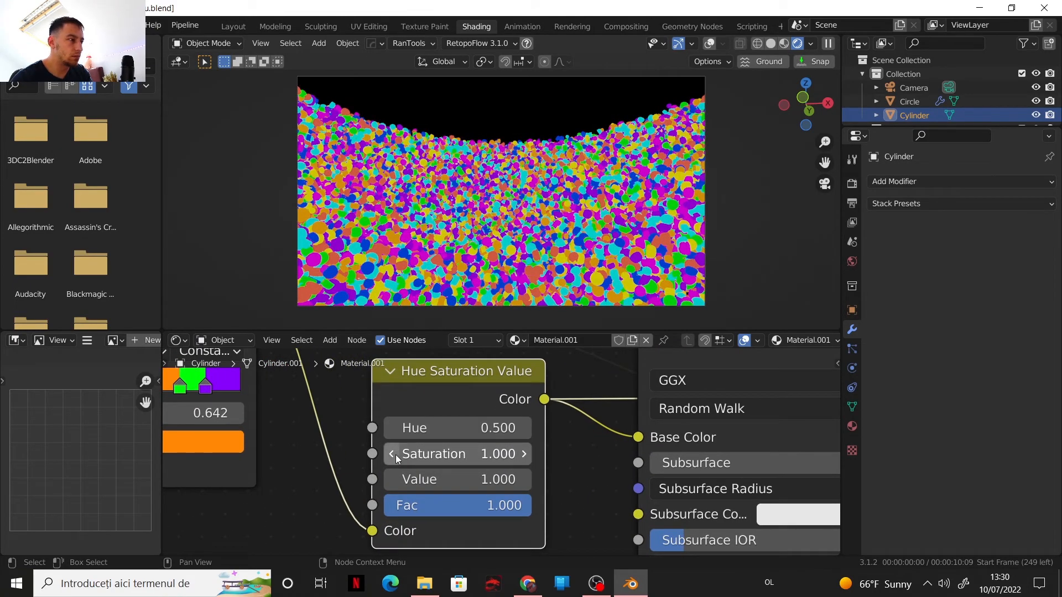
click(393, 453)
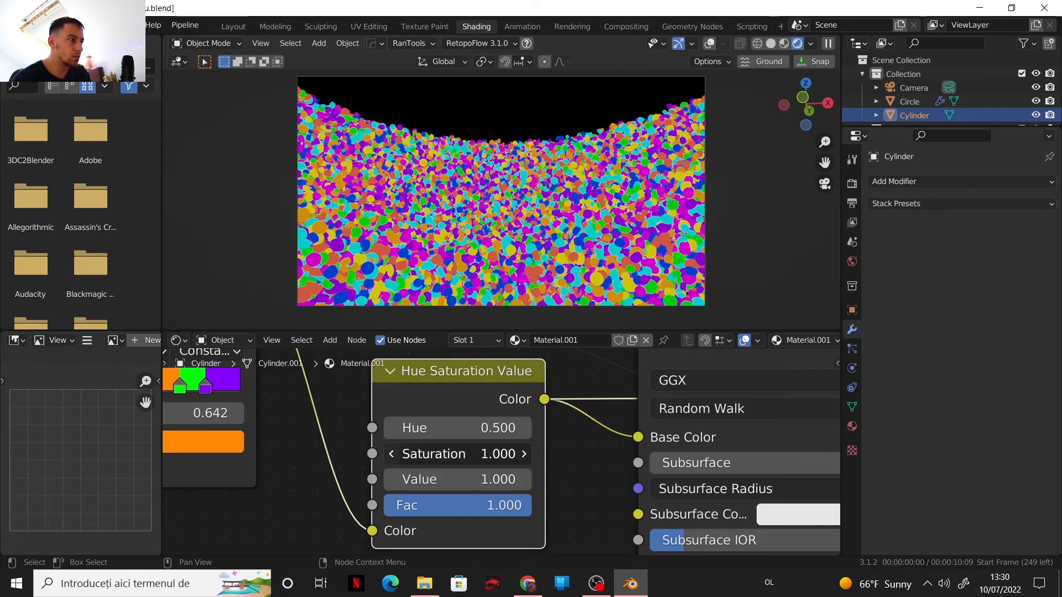
click(394, 454)
click(393, 454)
click(394, 454)
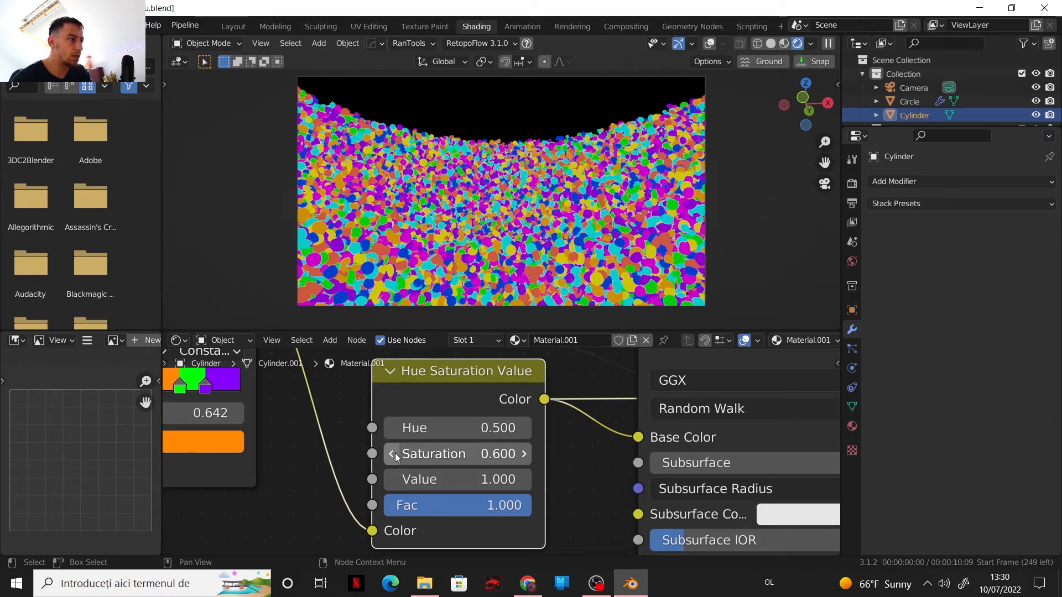
click(394, 453)
click(394, 453)
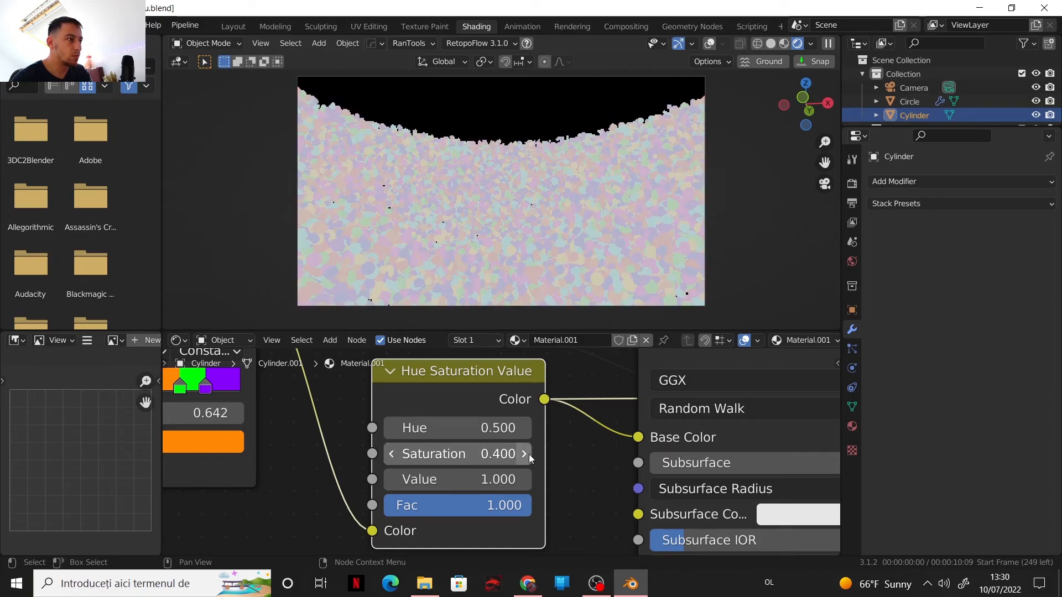
click(523, 453)
Step: Return the preview to the full material by connecting the last Mix Shader to the Material Output
scroll(502, 451, down, 1)
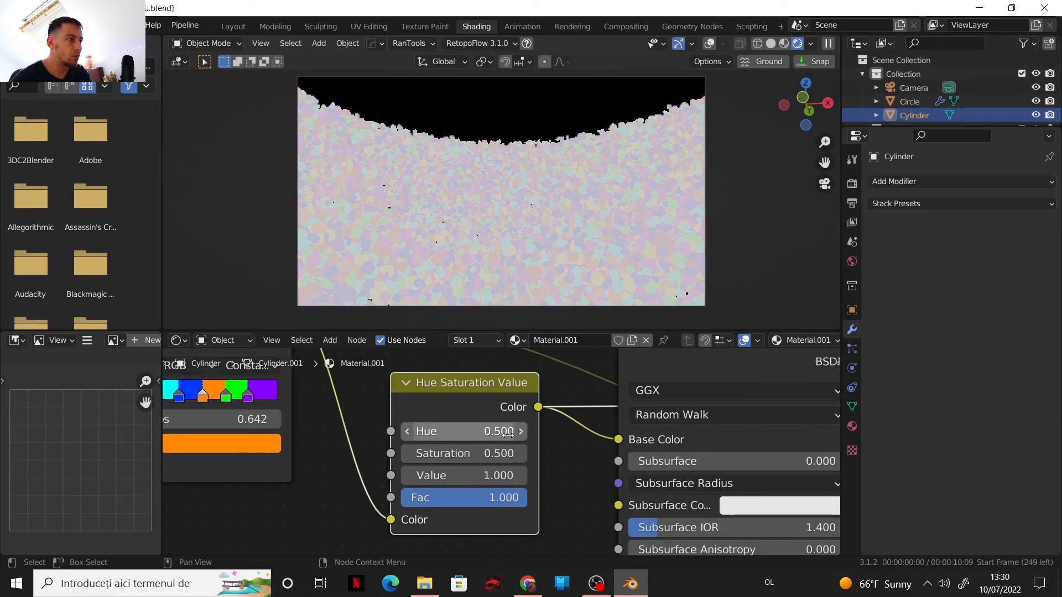
scroll(561, 431, down, 3)
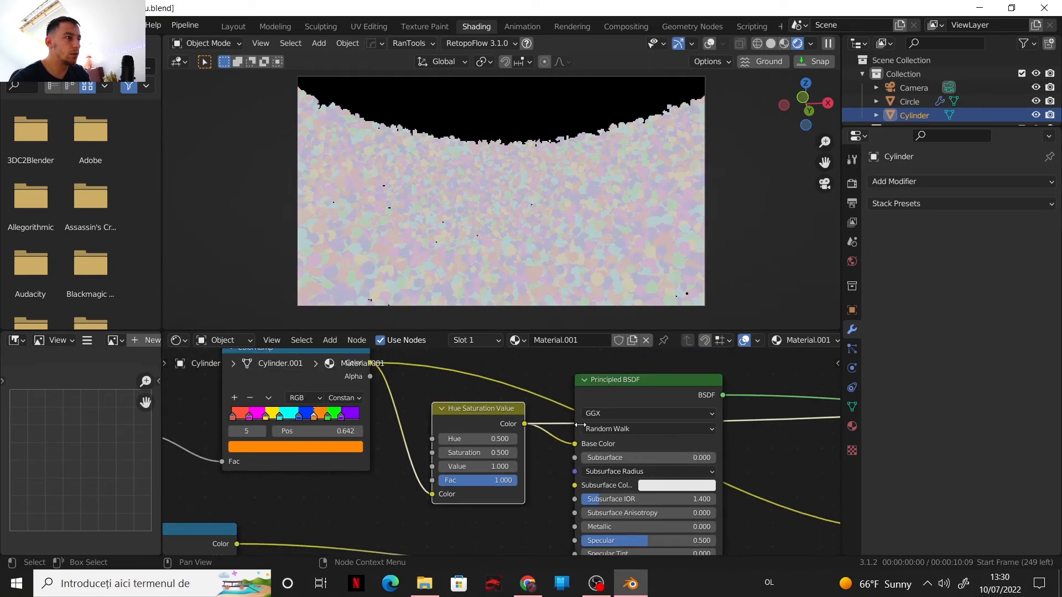
scroll(617, 412, down, 2)
scroll(617, 413, down, 1)
ctrl+scroll(719, 437, down, 6)
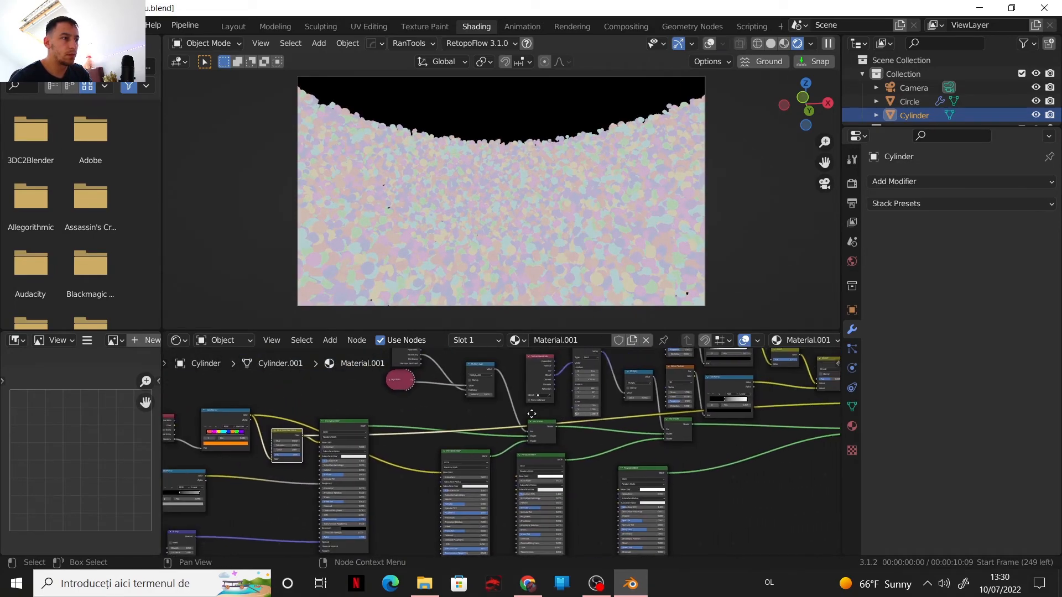
ctrl+shift+click(672, 435)
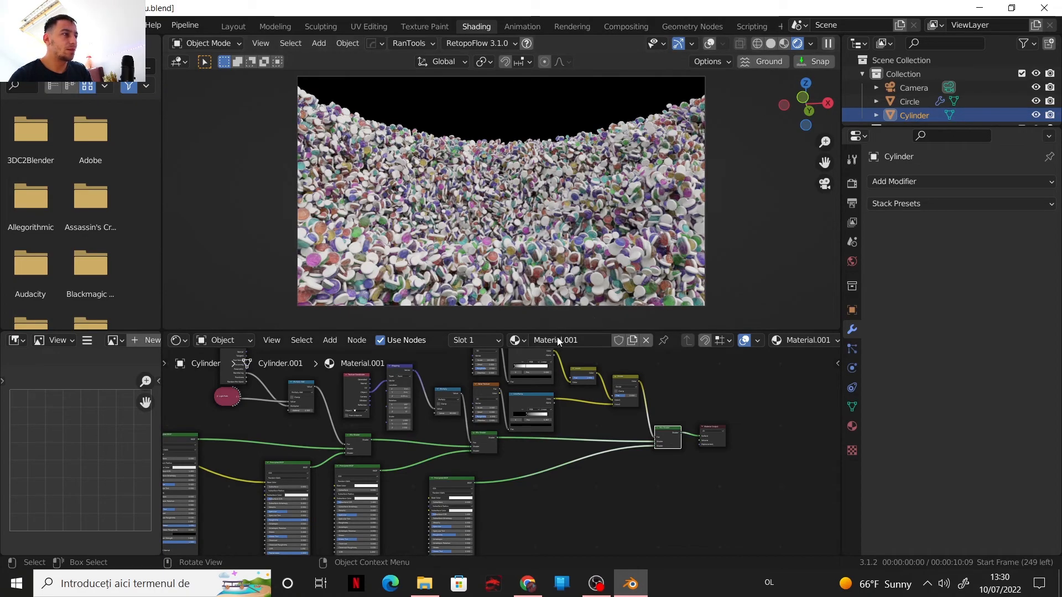
Step: Rename the Cylinder's material as jelly
scroll(585, 394, up, 2)
scroll(584, 394, up, 3)
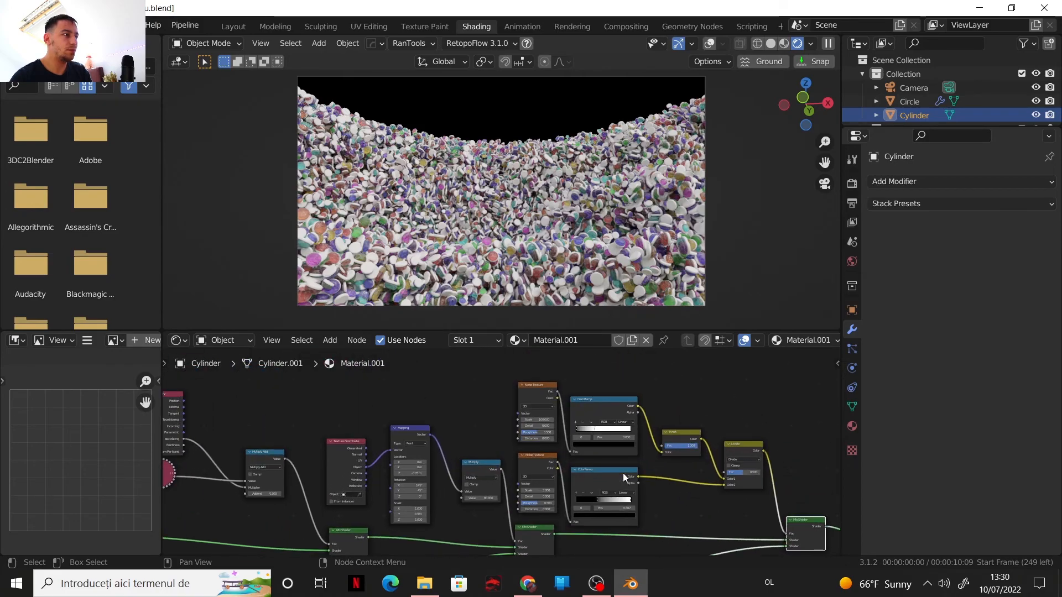
click(587, 341)
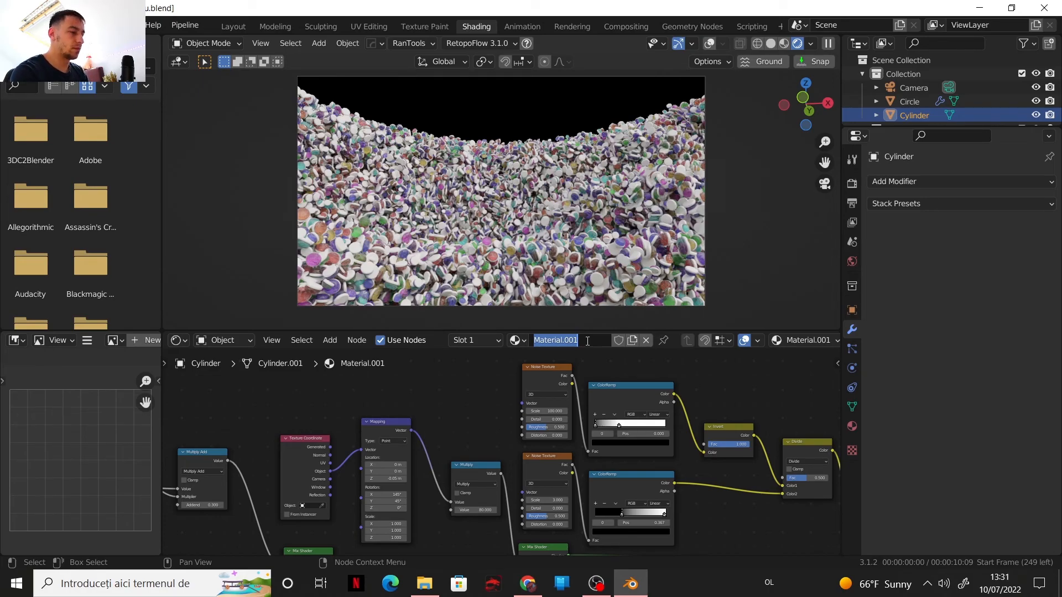
text(jelly)
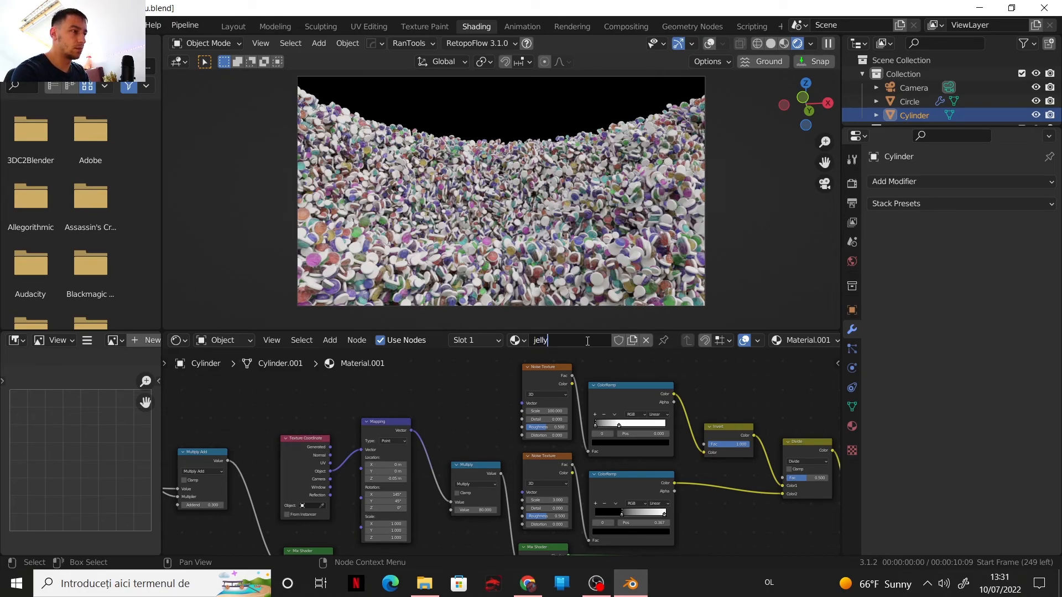
key(Return)
Step: Look over the jelly material's node network, from the mask and noise nodes to the Material Output
scroll(493, 398, down, 3)
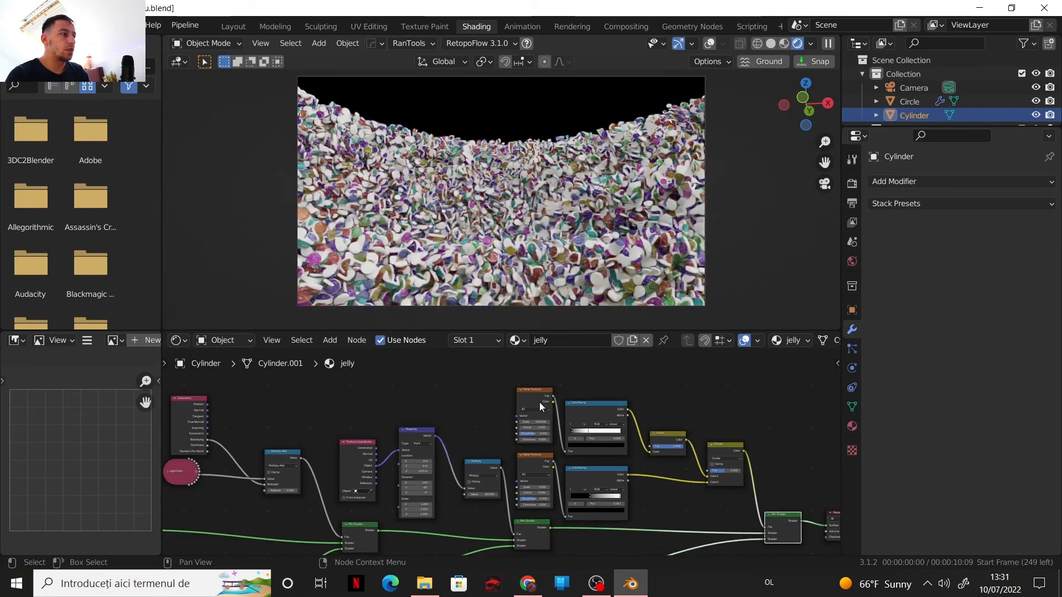
middle_drag(494, 399, 408, 421)
scroll(538, 381, down, 1)
scroll(545, 389, up, 1)
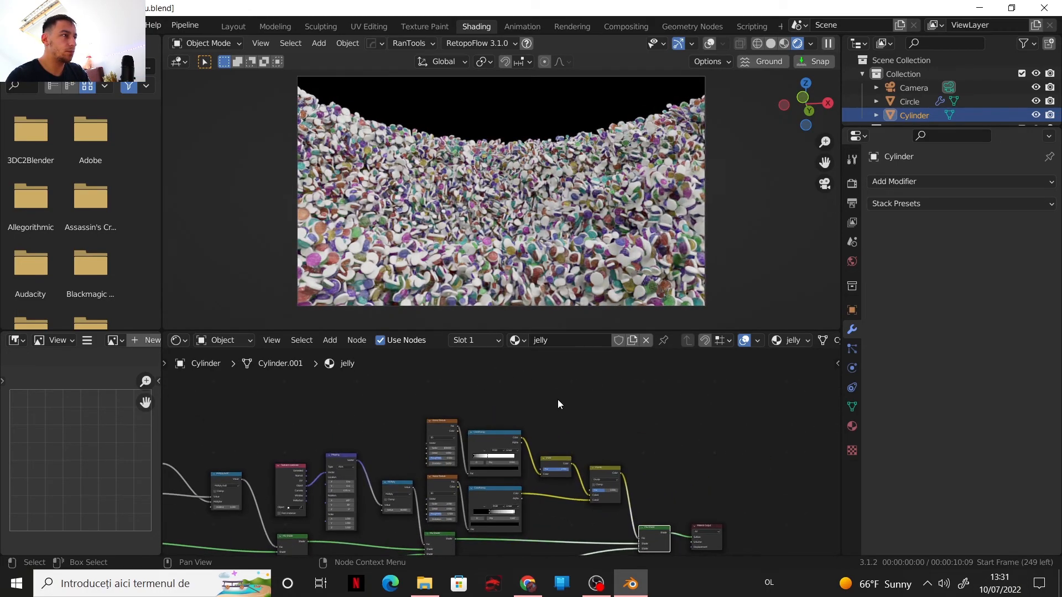
middle_drag(561, 414, 642, 386)
scroll(628, 406, down, 3)
middle_drag(613, 419, 650, 414)
scroll(648, 414, up, 2)
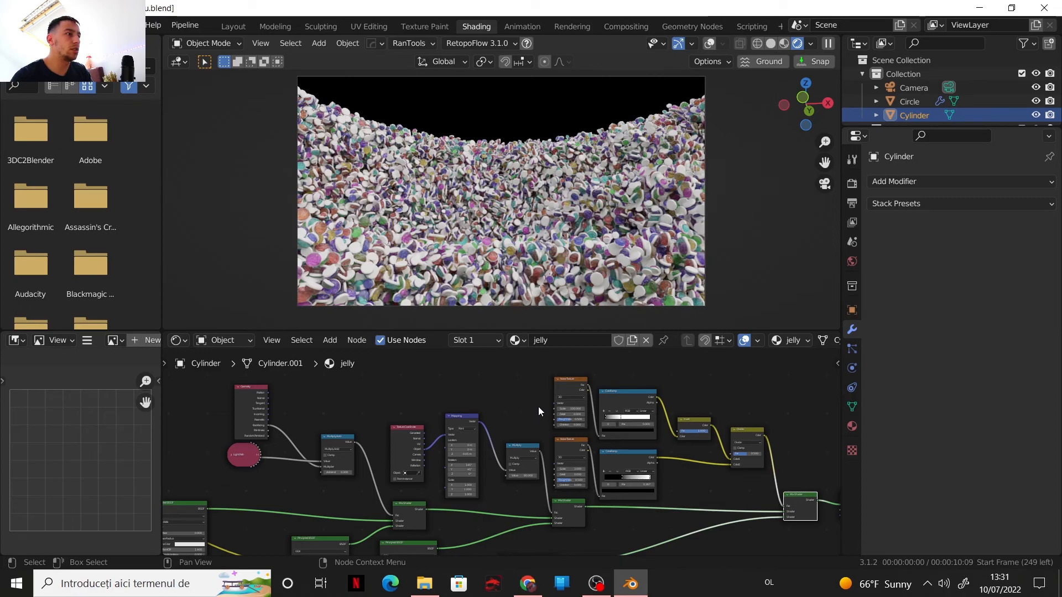
scroll(522, 416, up, 3)
middle_drag(481, 408, 338, 441)
scroll(403, 429, up, 2)
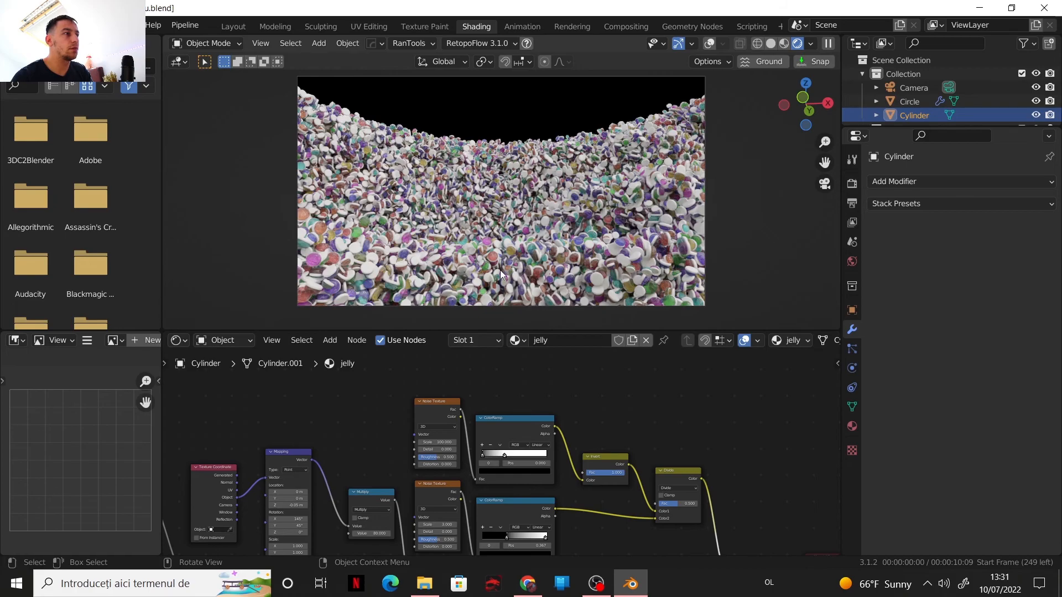
Step: Switch the 3D viewport from rendered to solid shading
click(771, 43)
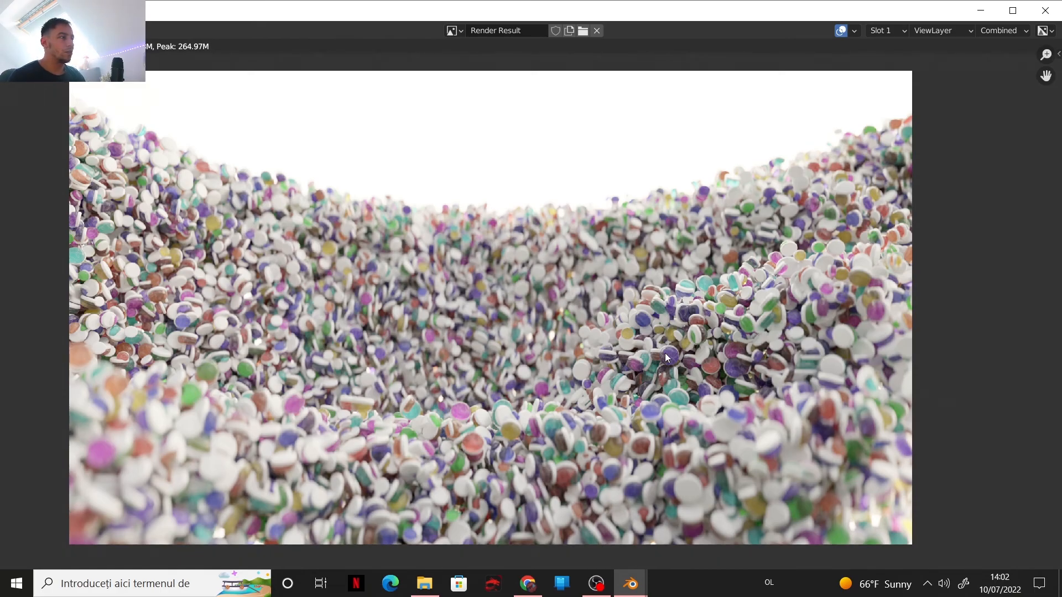
Step: Examine the finished render up close, checking the candies' colors, translucency and depth of field
scroll(637, 339, up, 1)
scroll(639, 340, down, 1)
scroll(661, 323, up, 2)
middle_drag(580, 306, 421, 282)
scroll(511, 298, up, 1)
middle_drag(533, 290, 545, 322)
scroll(603, 300, down, 1)
scroll(612, 293, up, 1)
scroll(546, 322, up, 1)
scroll(545, 322, down, 5)
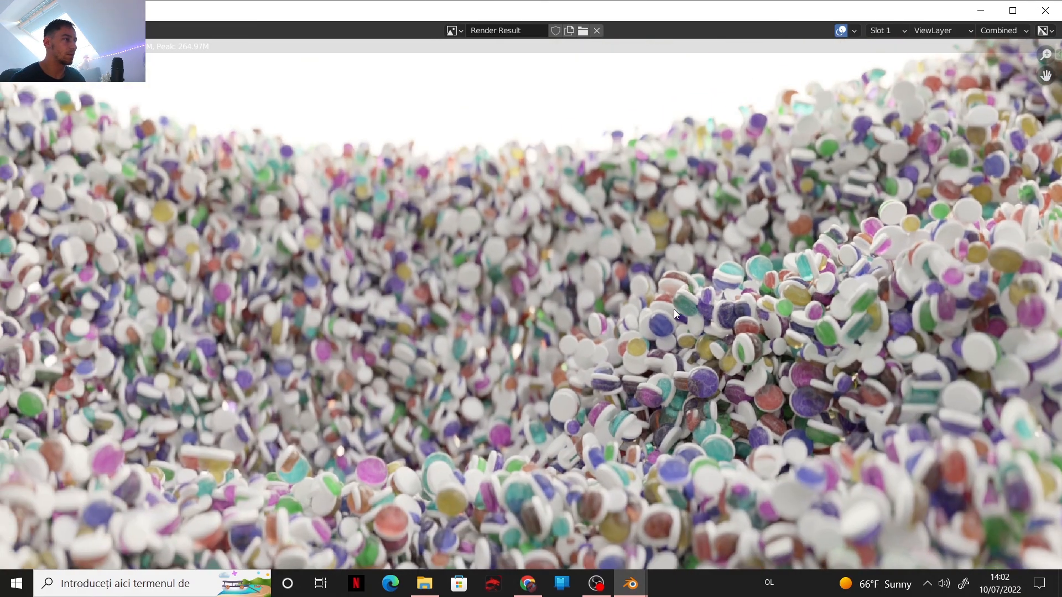
scroll(617, 309, up, 1)
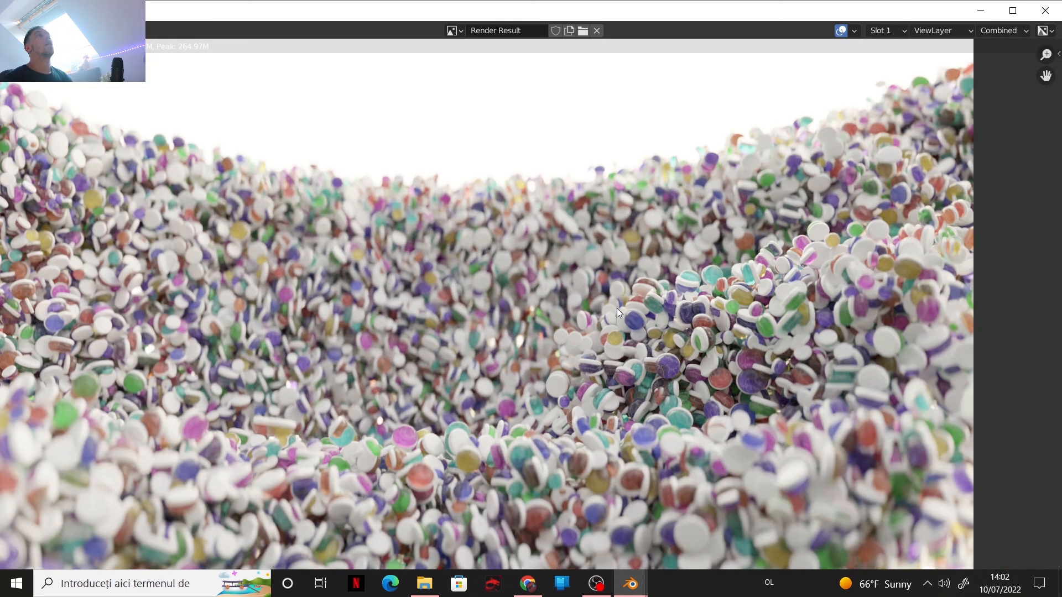